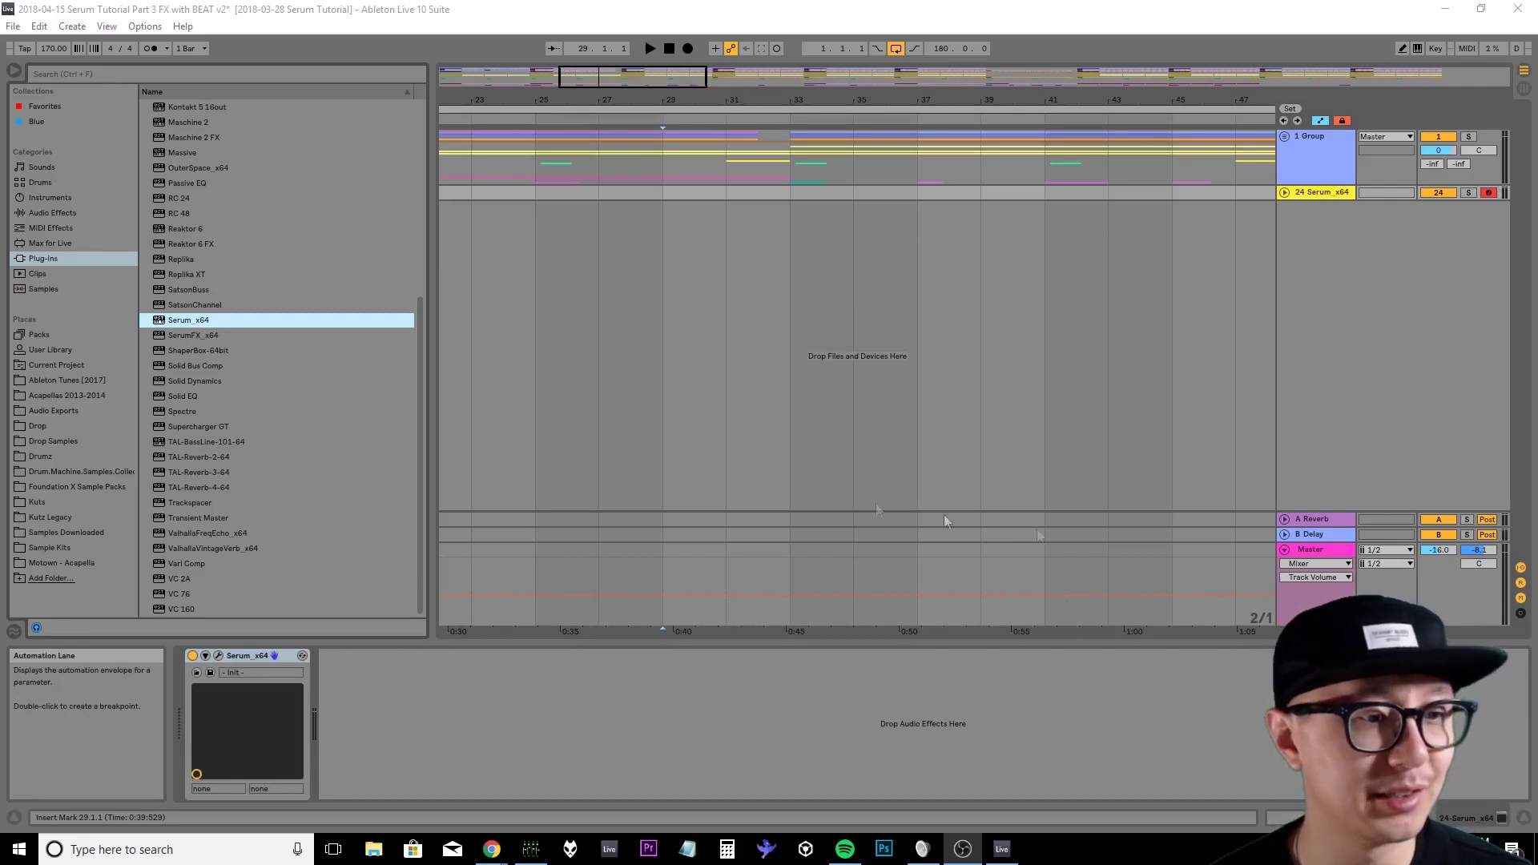
- Open Serum and load the Analog Basic Shapes wavetable on oscillator A
{"action": "left_click", "coordinate": [220, 656]}
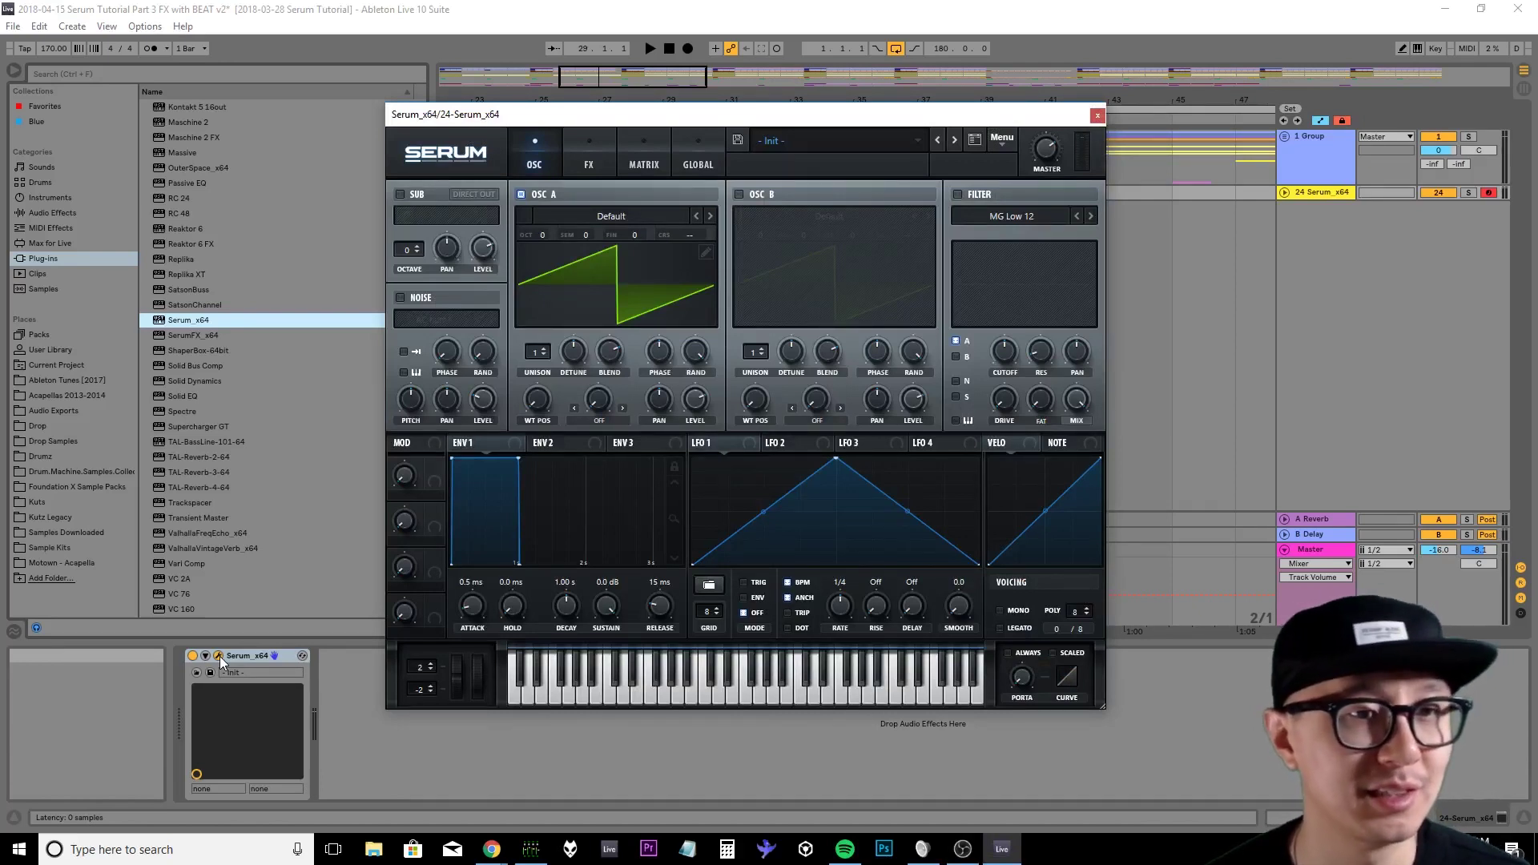
{"action": "left_click", "coordinate": [561, 218]}
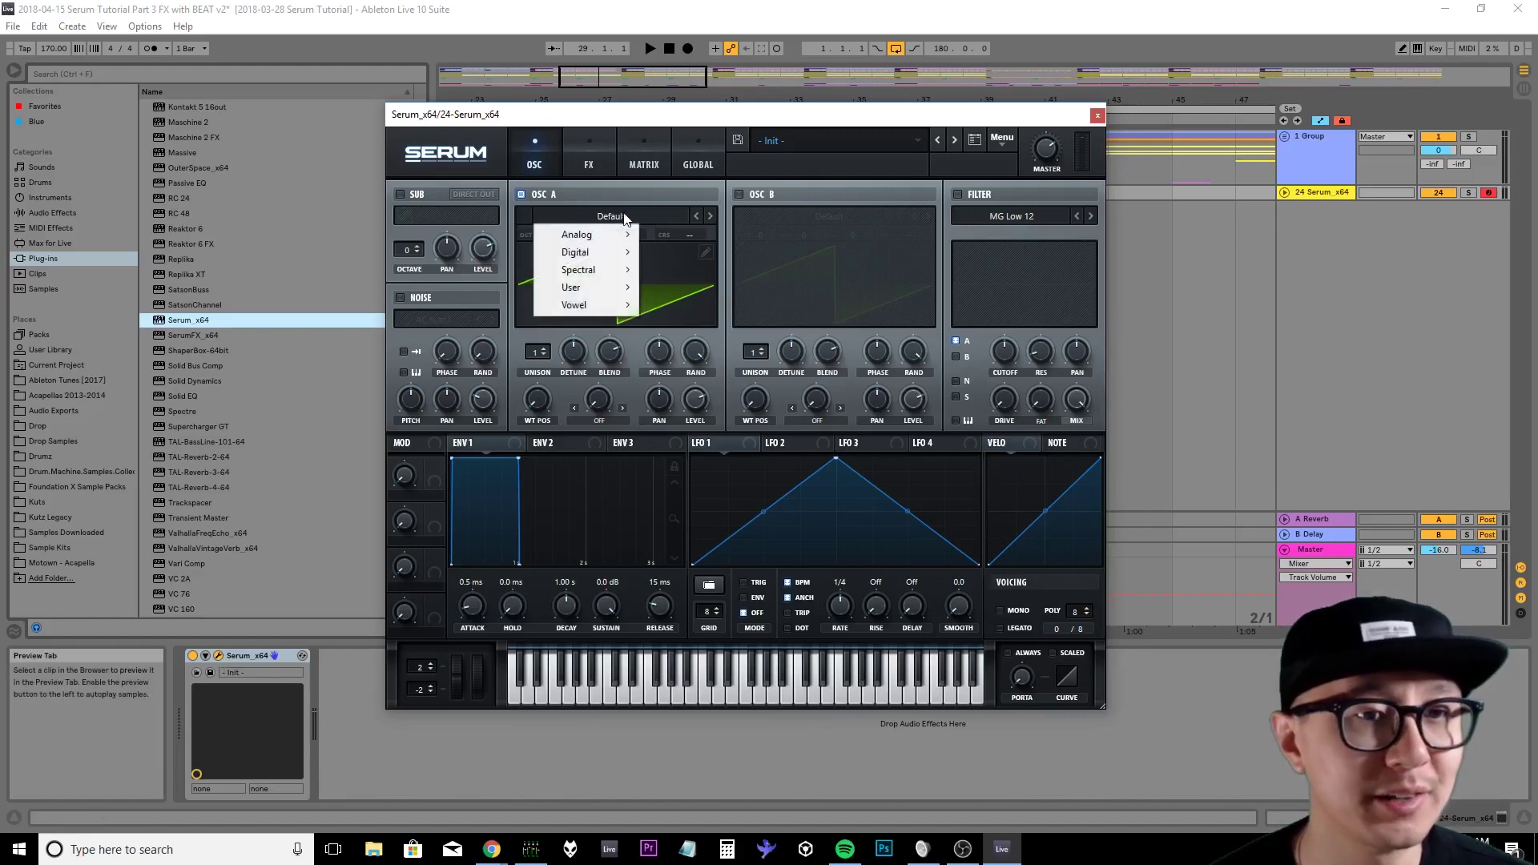
{"action": "mouse_move", "coordinate": [601, 237]}
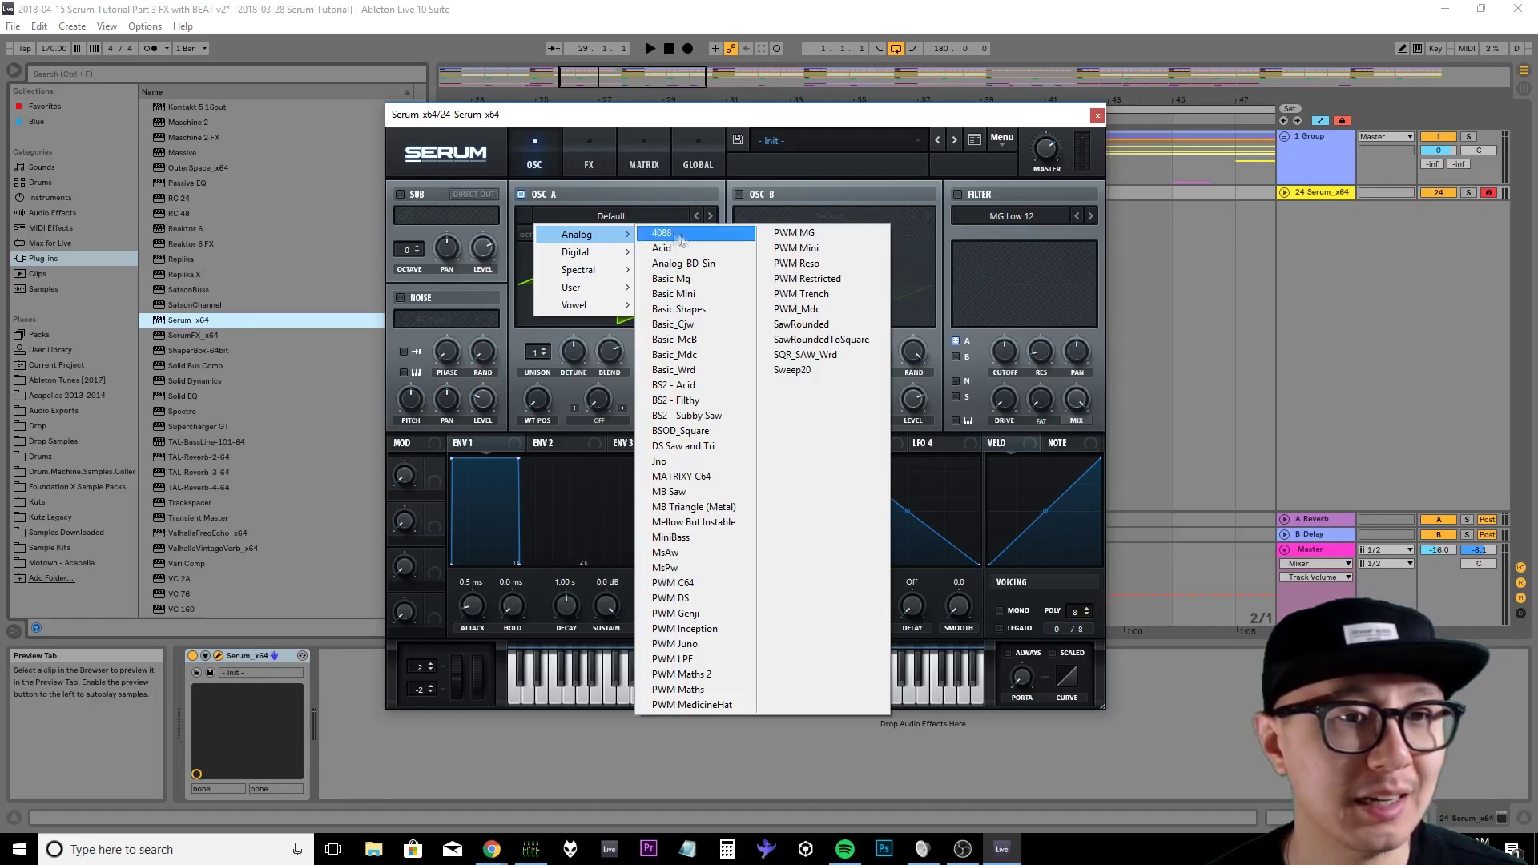
{"action": "left_click", "coordinate": [702, 318]}
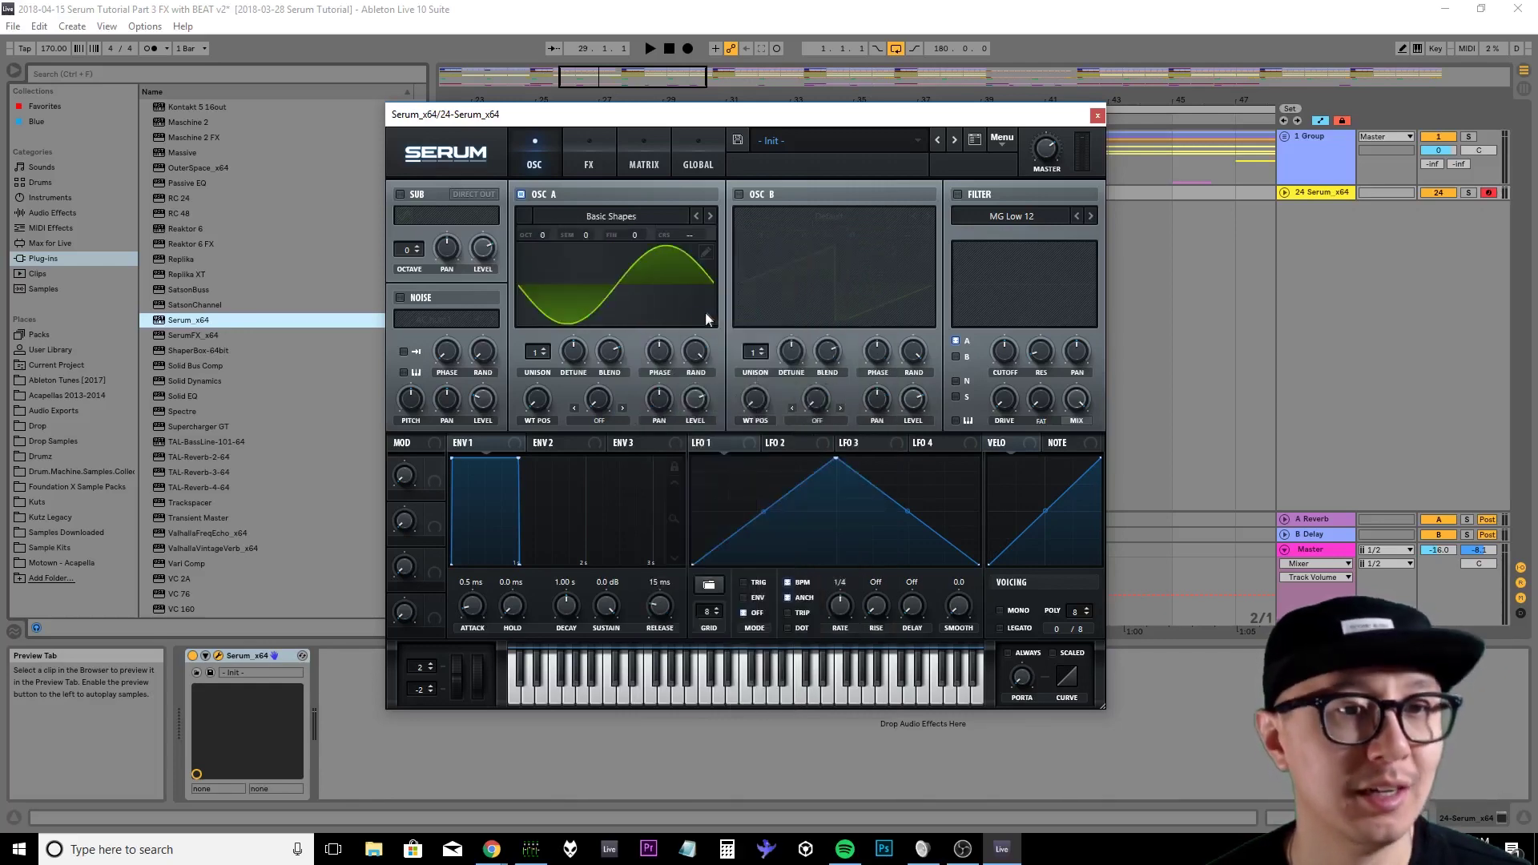
- Move oscillator A's wavetable position from sine through saw to the square wave
{"action": "left_click", "coordinate": [540, 402]}
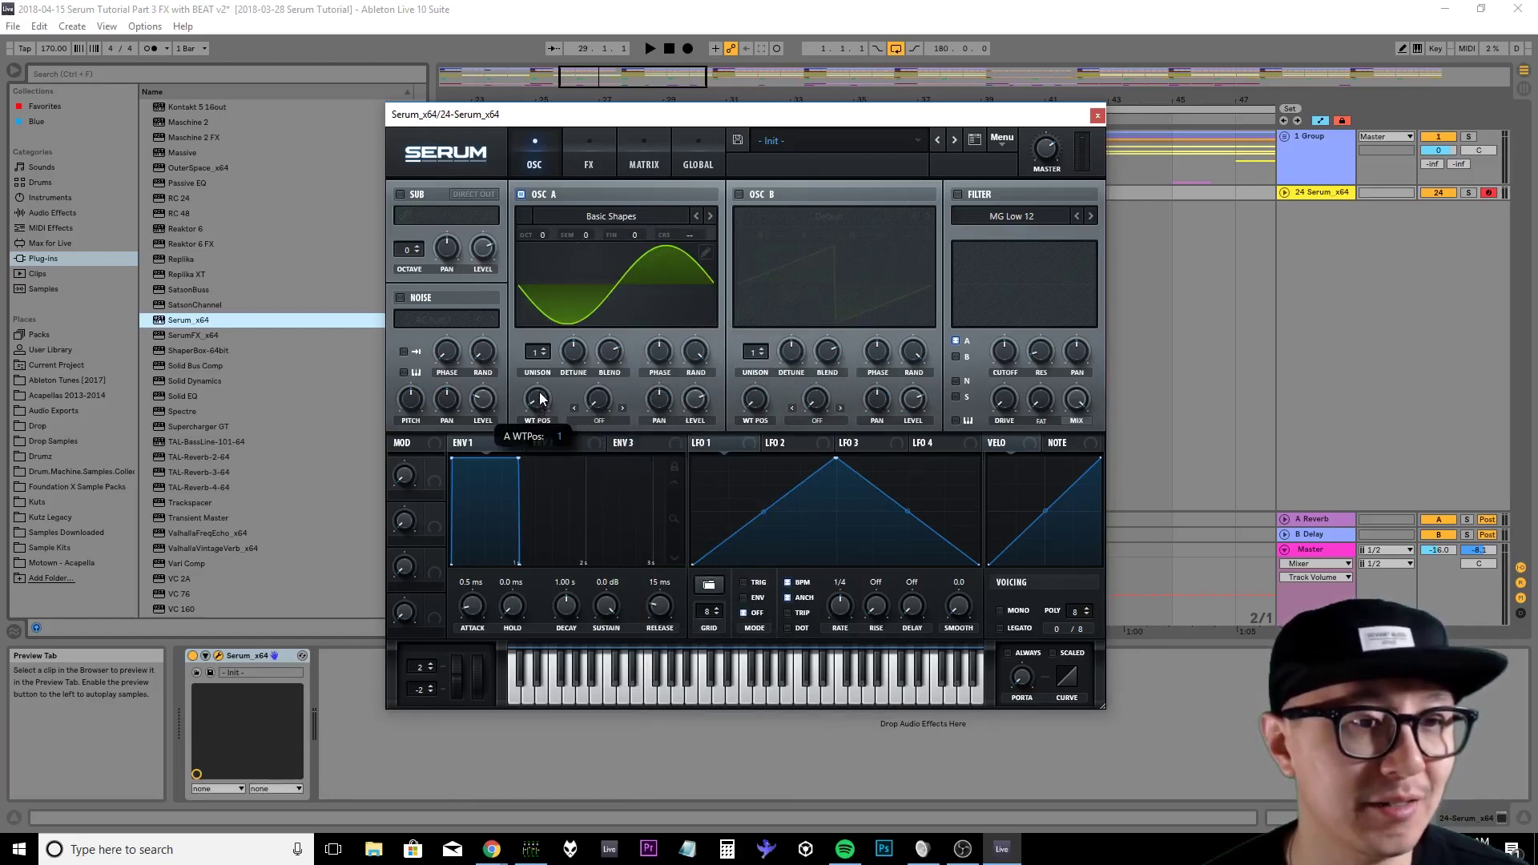
{"action": "left_click_drag", "start_coordinate": [539, 384], "coordinate": [539, 373]}
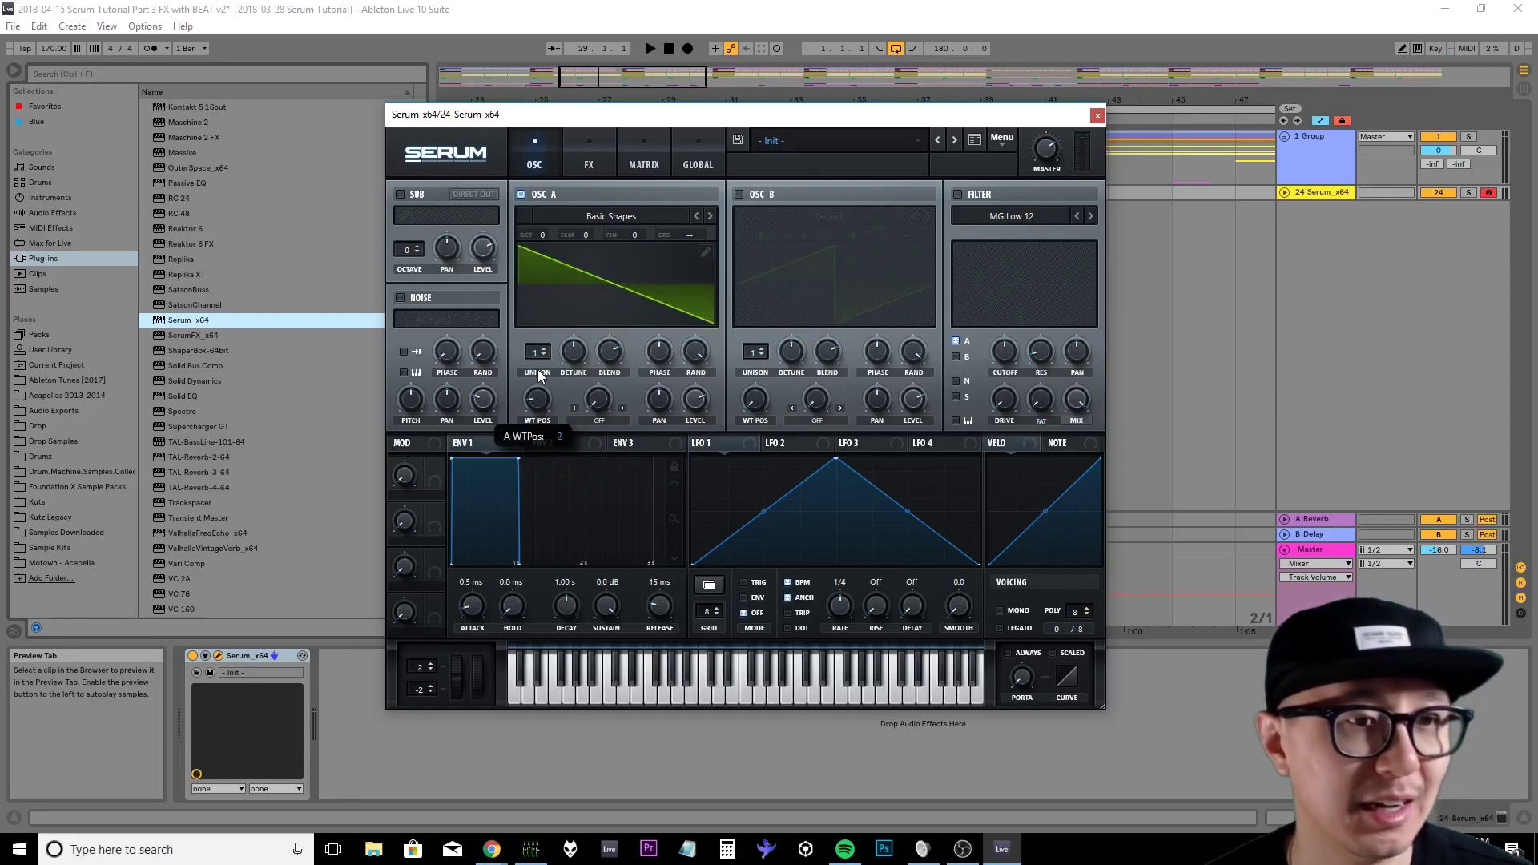
{"action": "left_click_drag", "start_coordinate": [537, 353], "coordinate": [536, 311]}
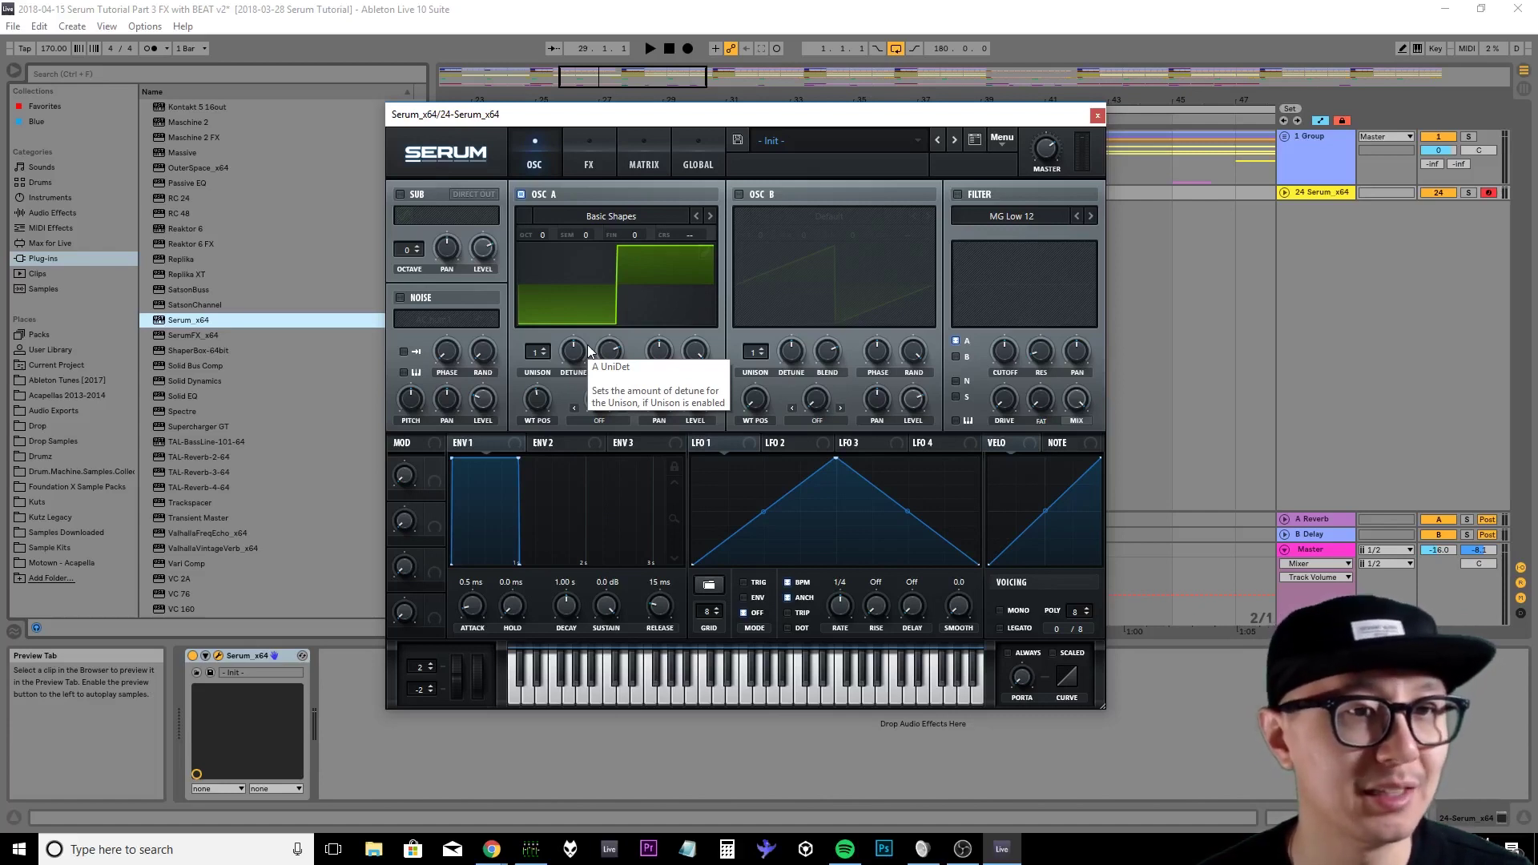
- In matrix slot 1, route Env 2 to Global Mast.Tun with a small positive amount
{"action": "left_click", "coordinate": [651, 146]}
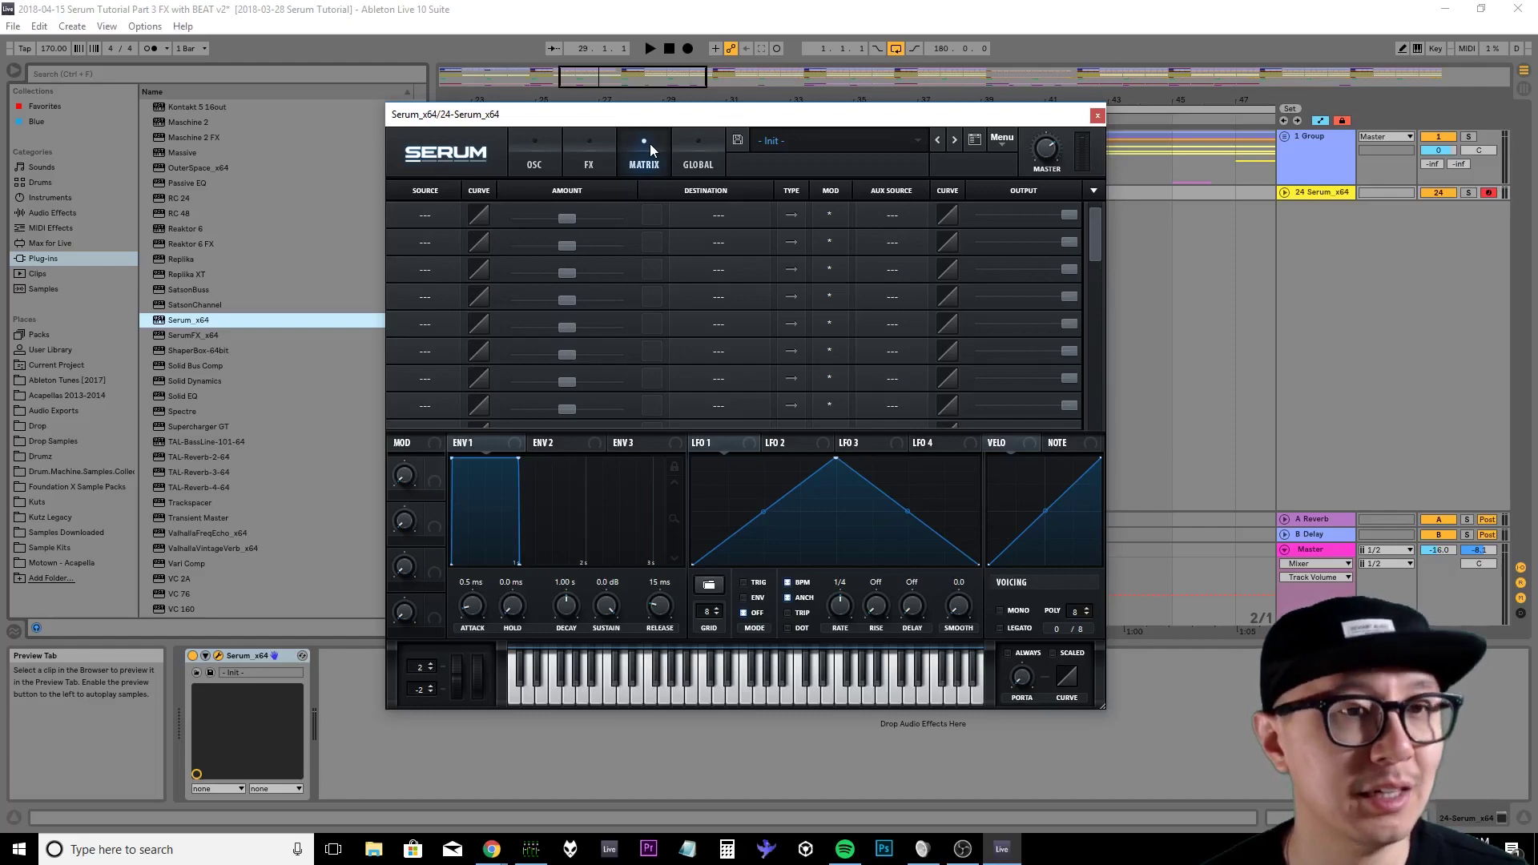
{"action": "left_click_drag", "start_coordinate": [597, 114], "coordinate": [614, 108]}
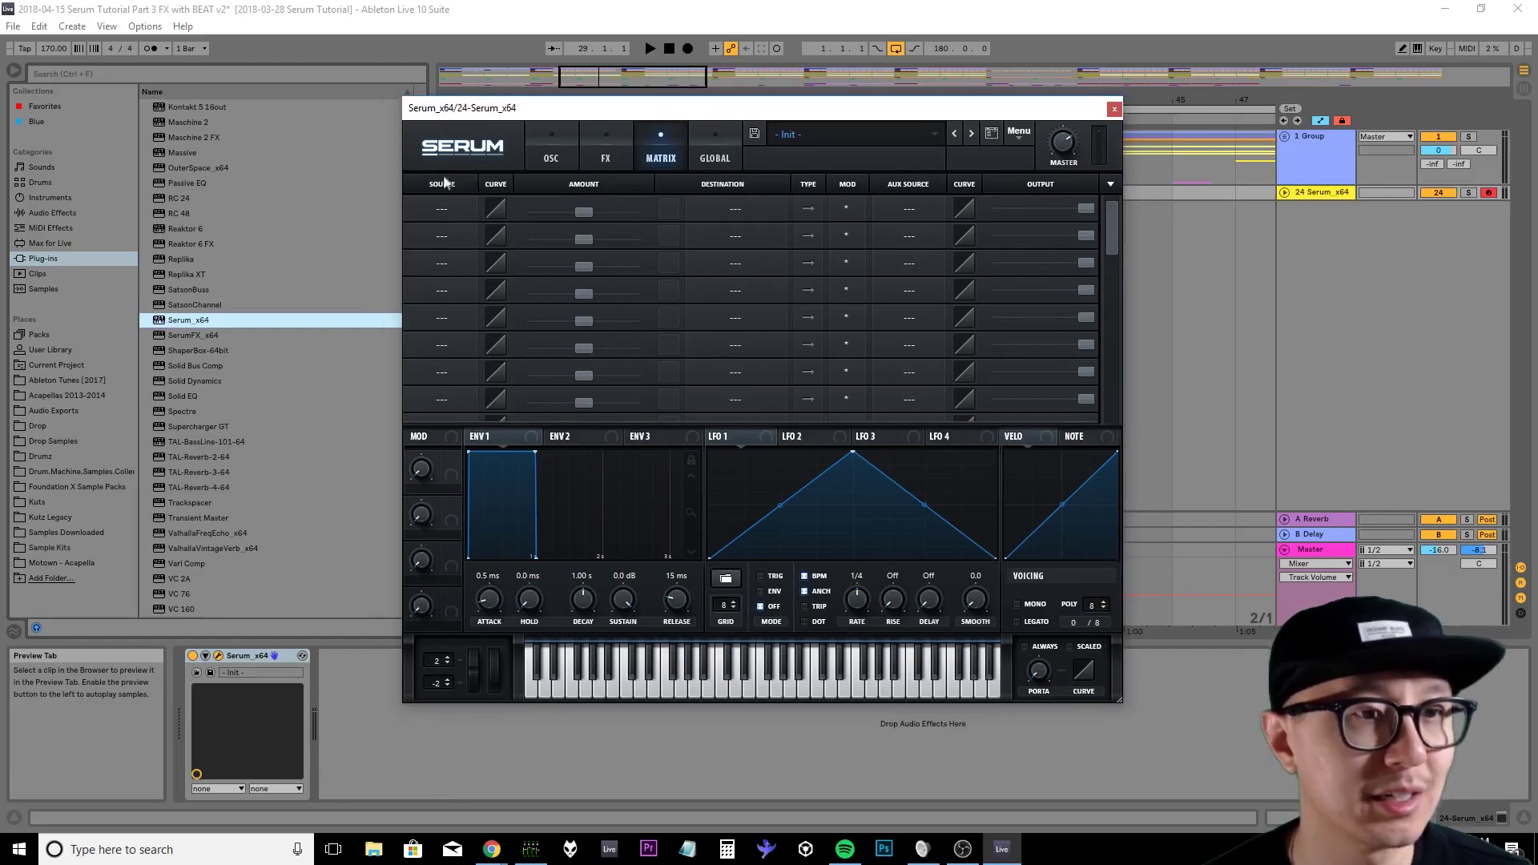
{"action": "left_click", "coordinate": [440, 210]}
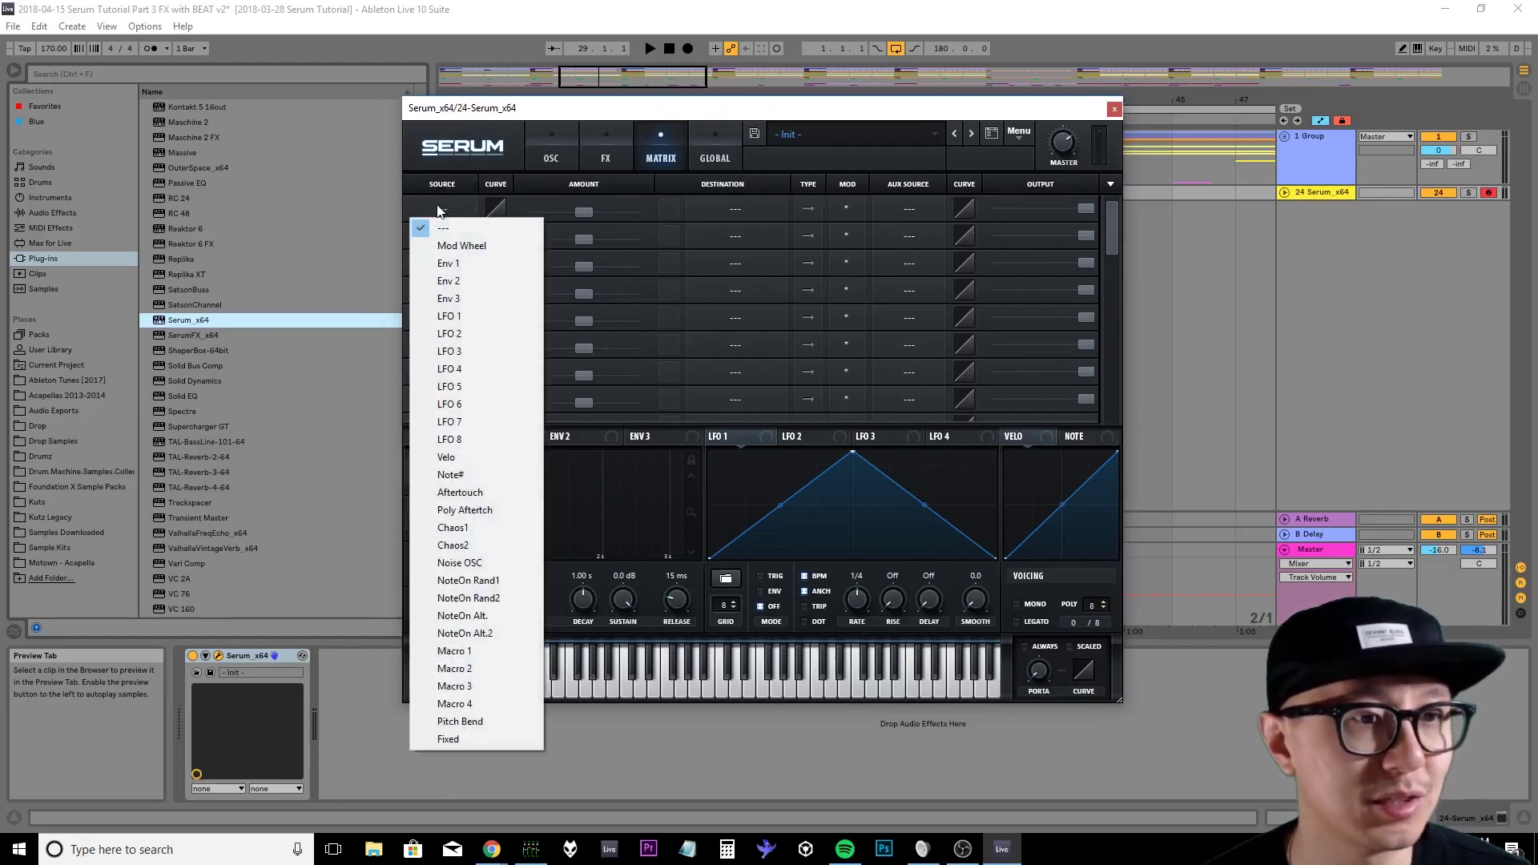
{"action": "left_click", "coordinate": [464, 284]}
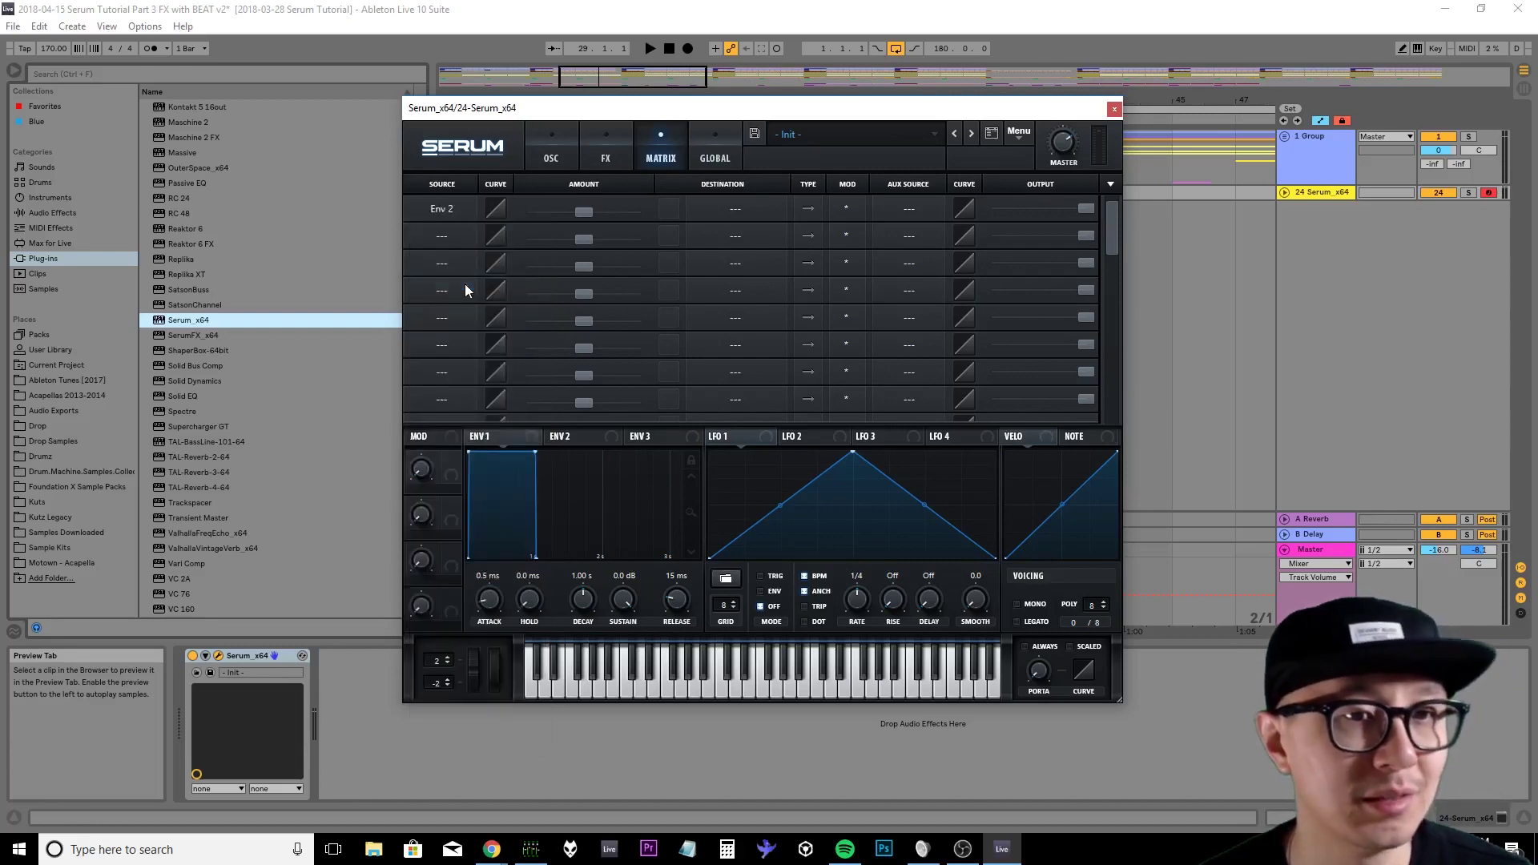
{"action": "left_click", "coordinate": [731, 207]}
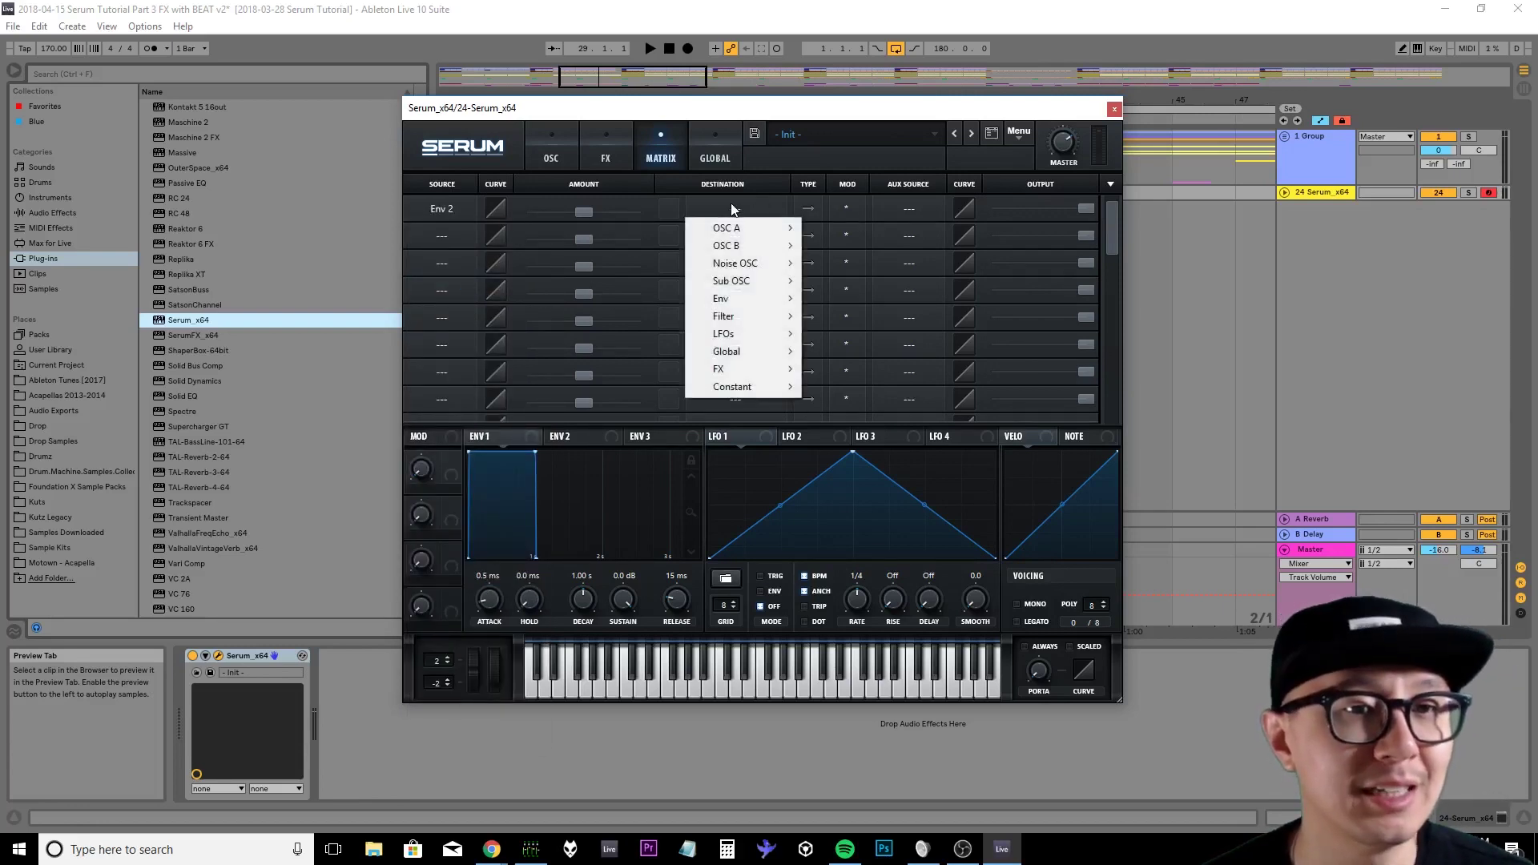
{"action": "mouse_move", "coordinate": [729, 351]}
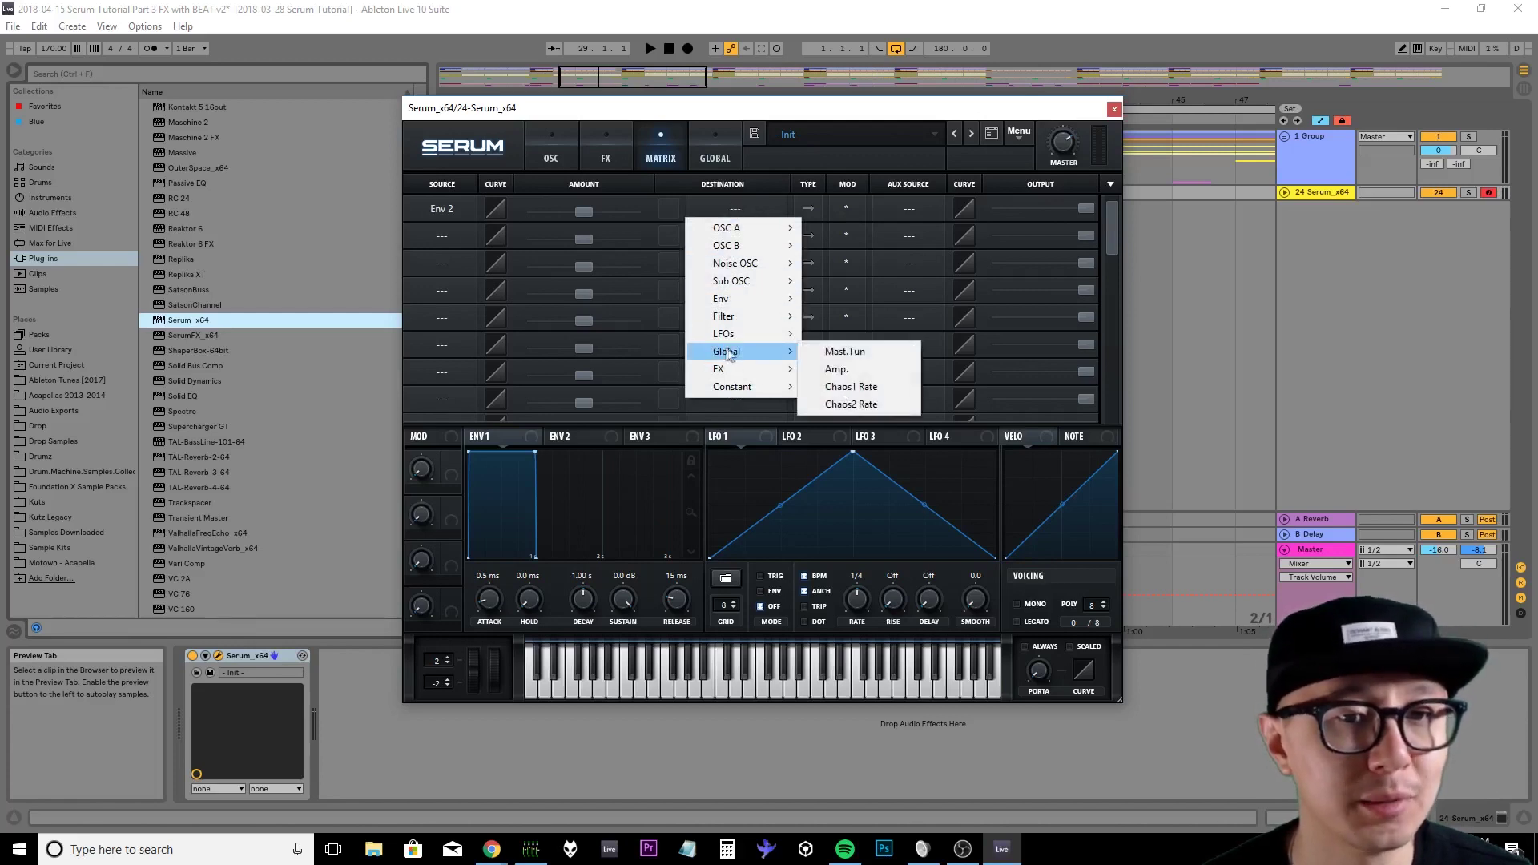
{"action": "left_click", "coordinate": [843, 353]}
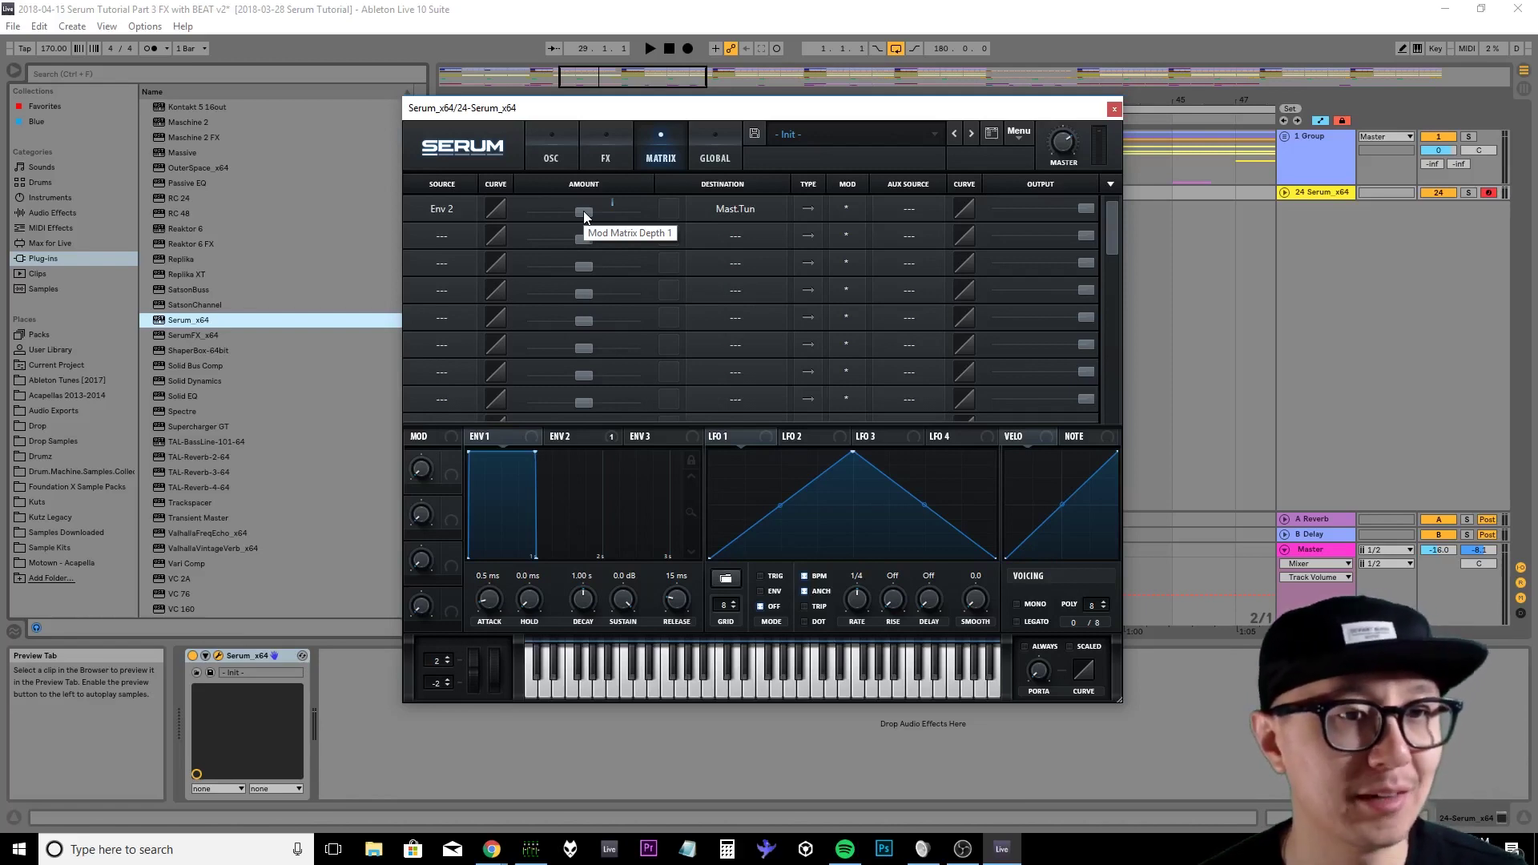
{"action": "left_click", "coordinate": [583, 213]}
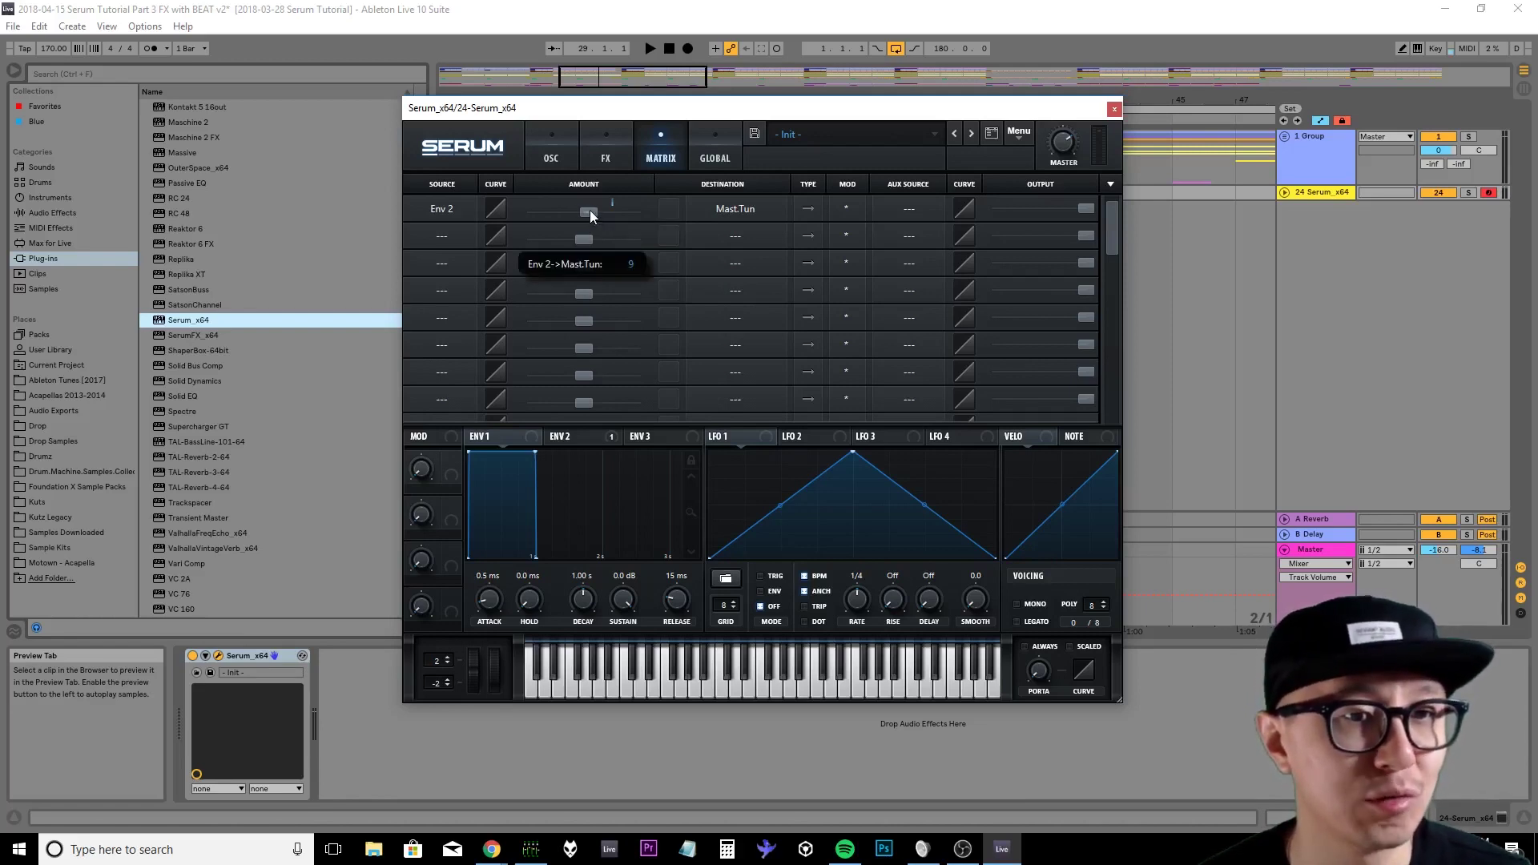
{"action": "left_click_drag", "start_coordinate": [590, 210], "coordinate": [593, 209]}
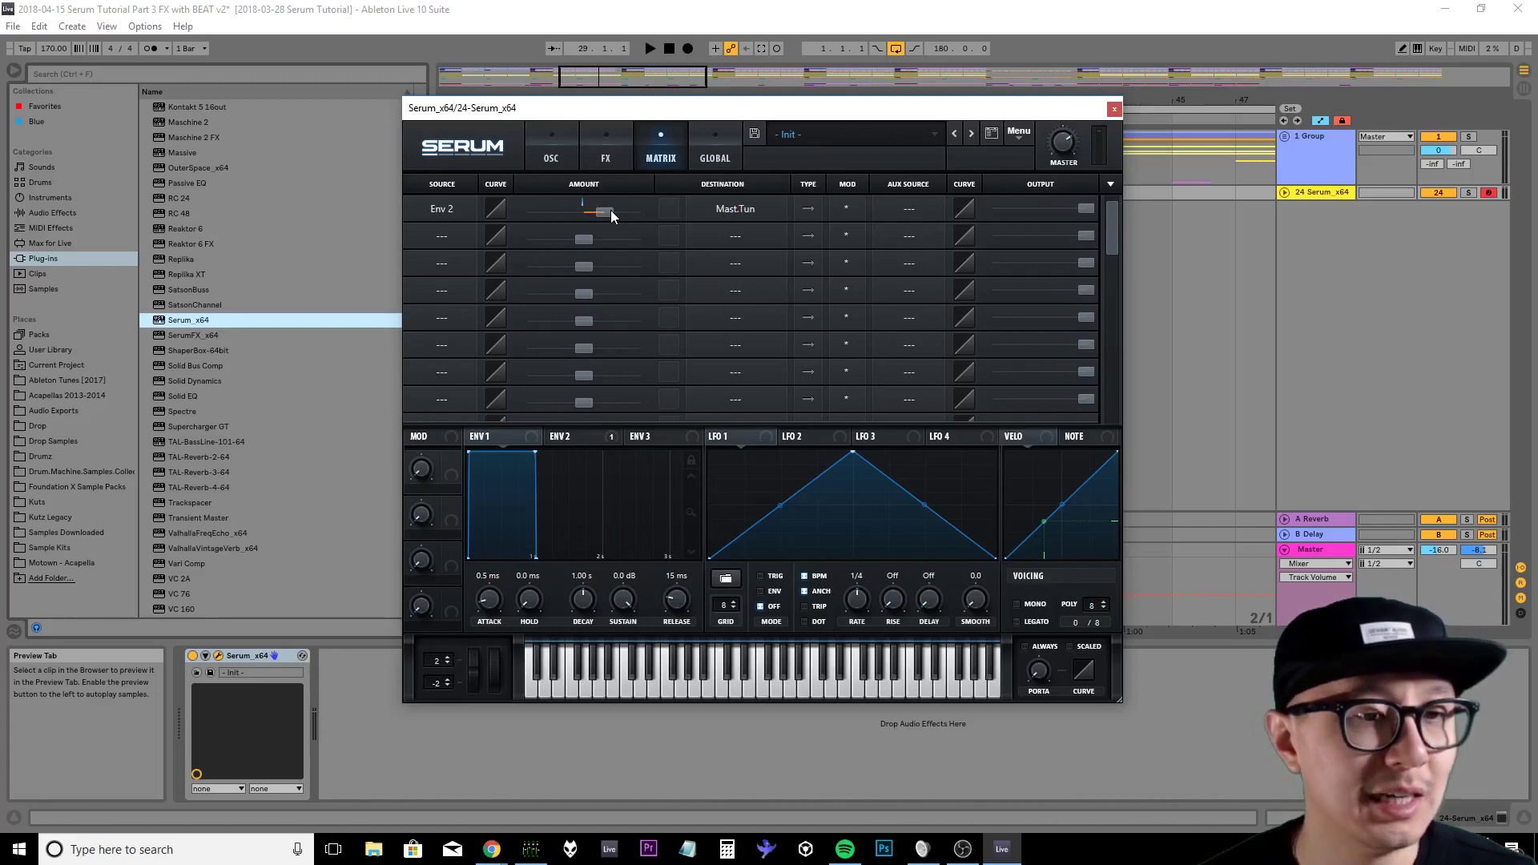
{"action": "left_click", "coordinate": [575, 437]}
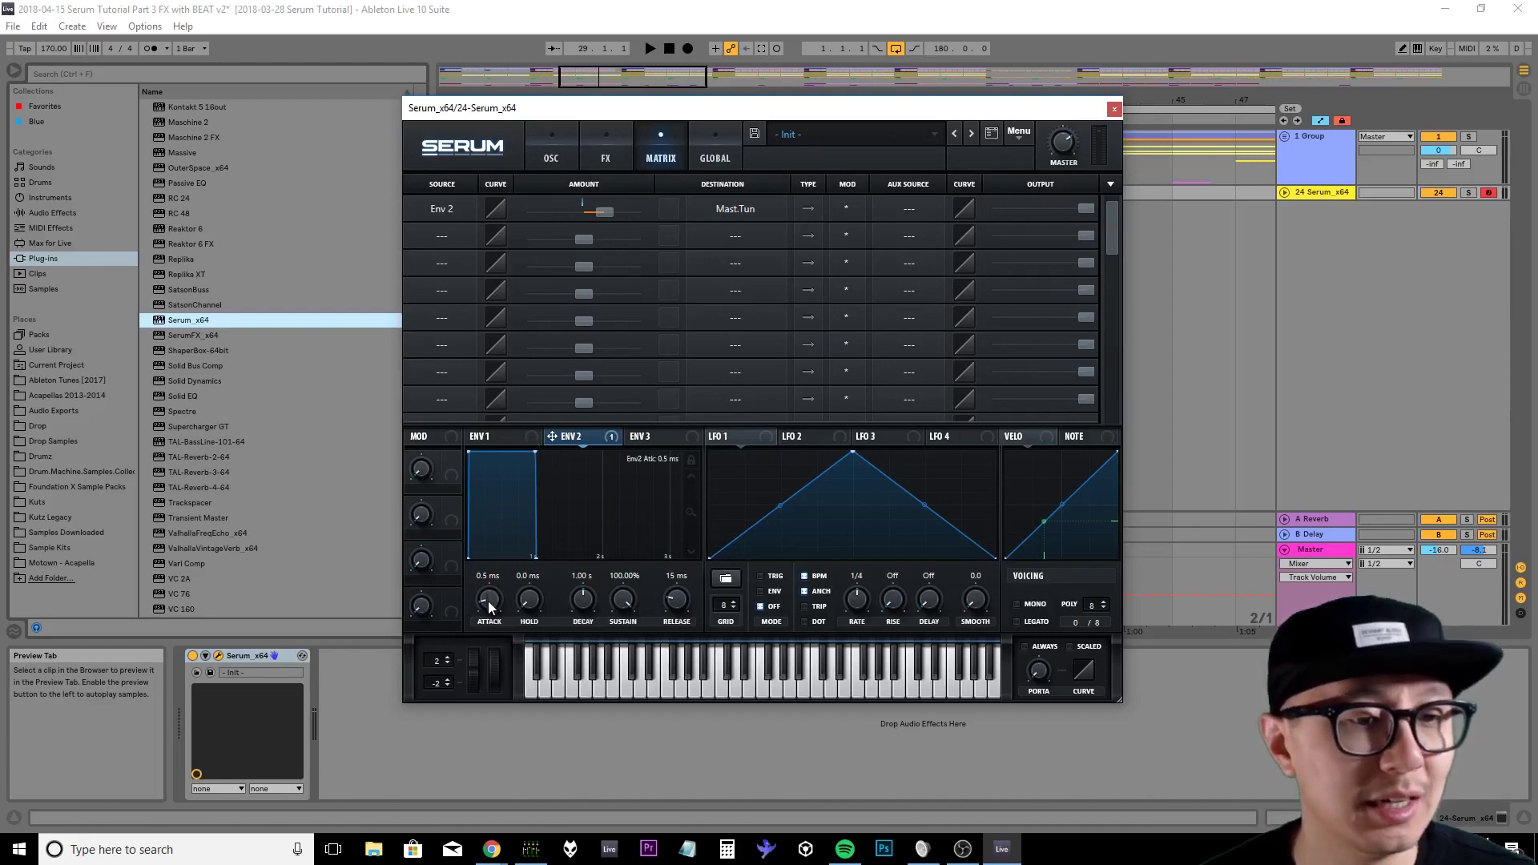
- Lengthen Envelope 2's attack to 5.29 seconds
{"action": "mouse_move", "coordinate": [488, 601]}
{"action": "left_mouse_down"}
{"action": "mouse_move", "coordinate": [489, 522]}
{"action": "mouse_move", "coordinate": [494, 589]}
{"action": "left_mouse_up"}
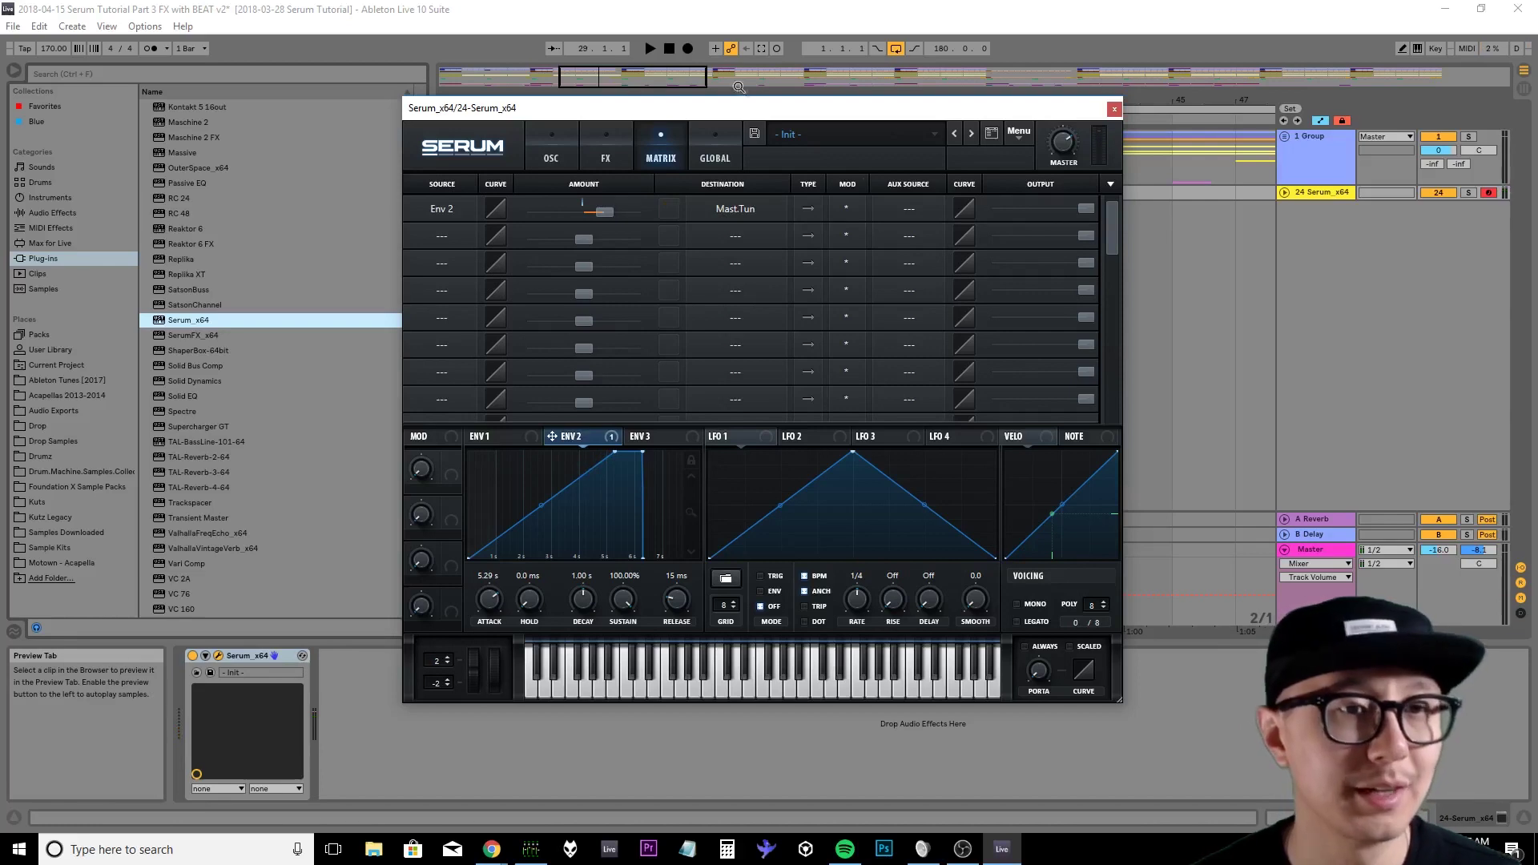
{"action": "left_click", "coordinate": [617, 143]}
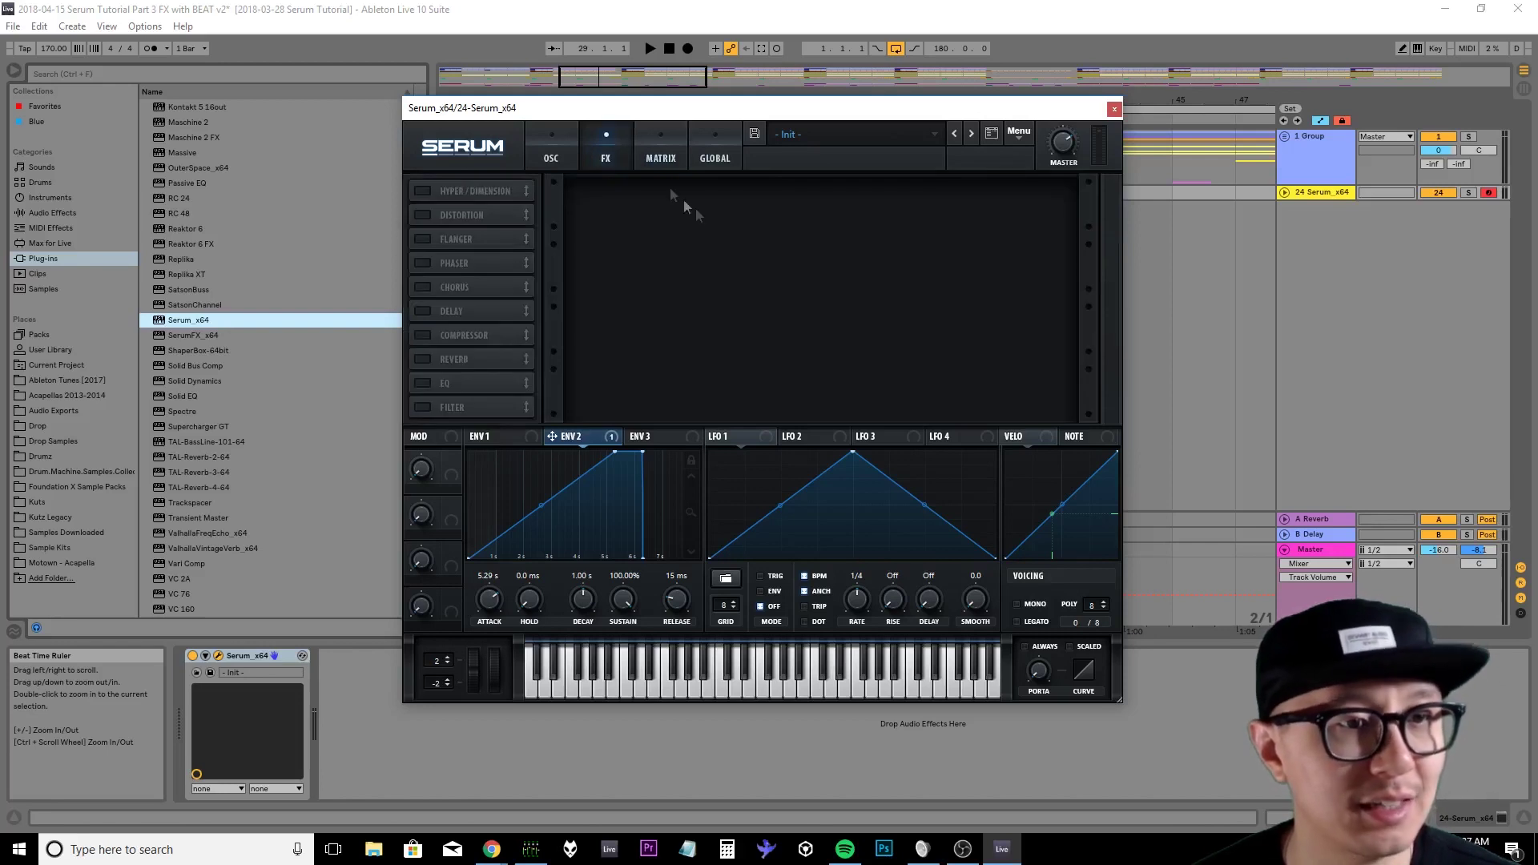
- Enable Delay and Reverb, then raise the Reverb's mix and size
{"action": "left_click", "coordinate": [423, 311]}
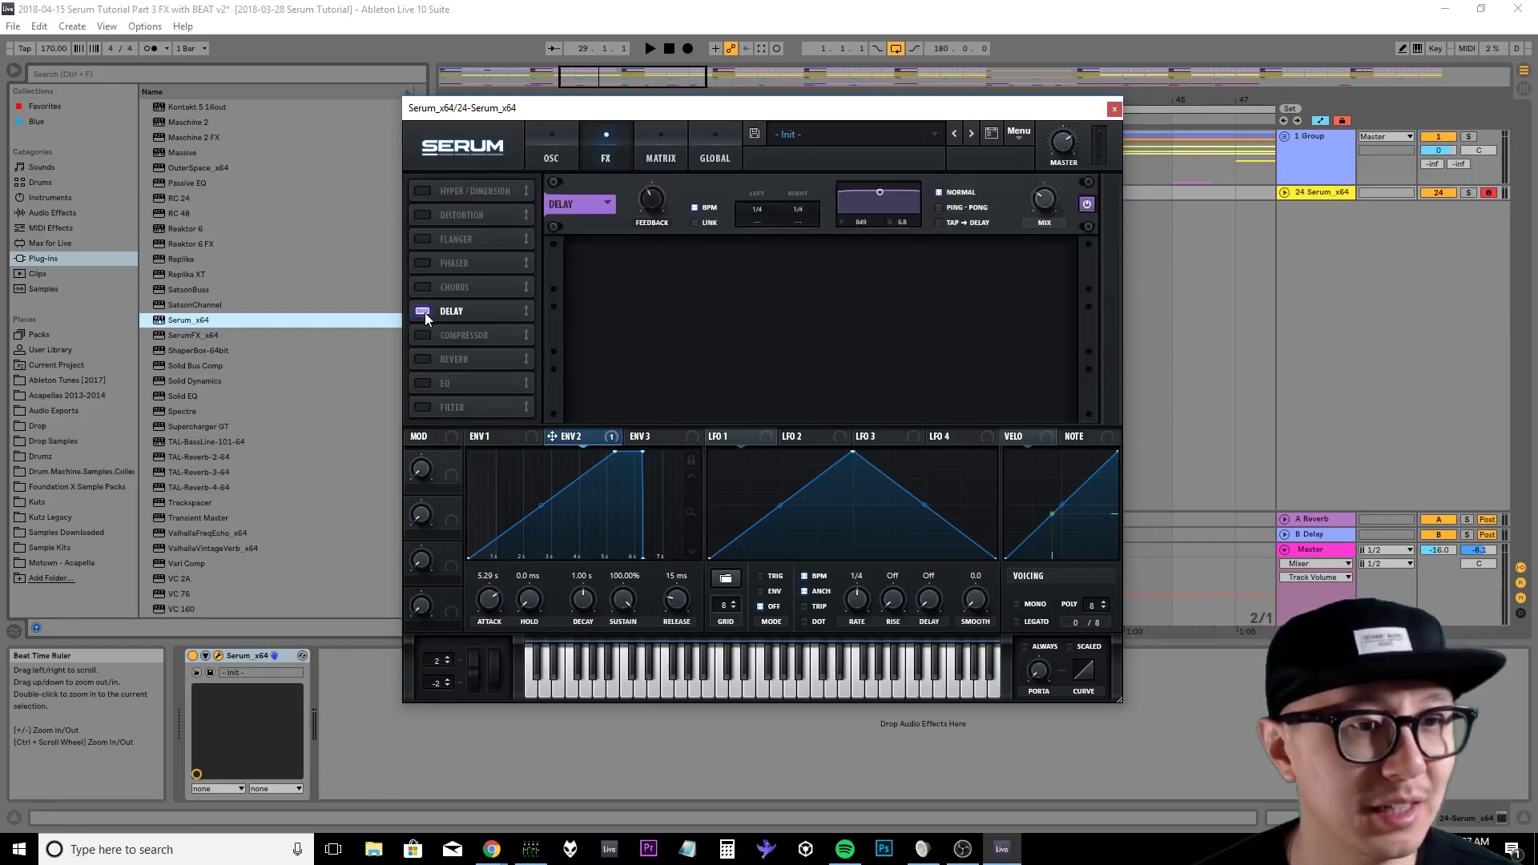
{"action": "left_click", "coordinate": [425, 362]}
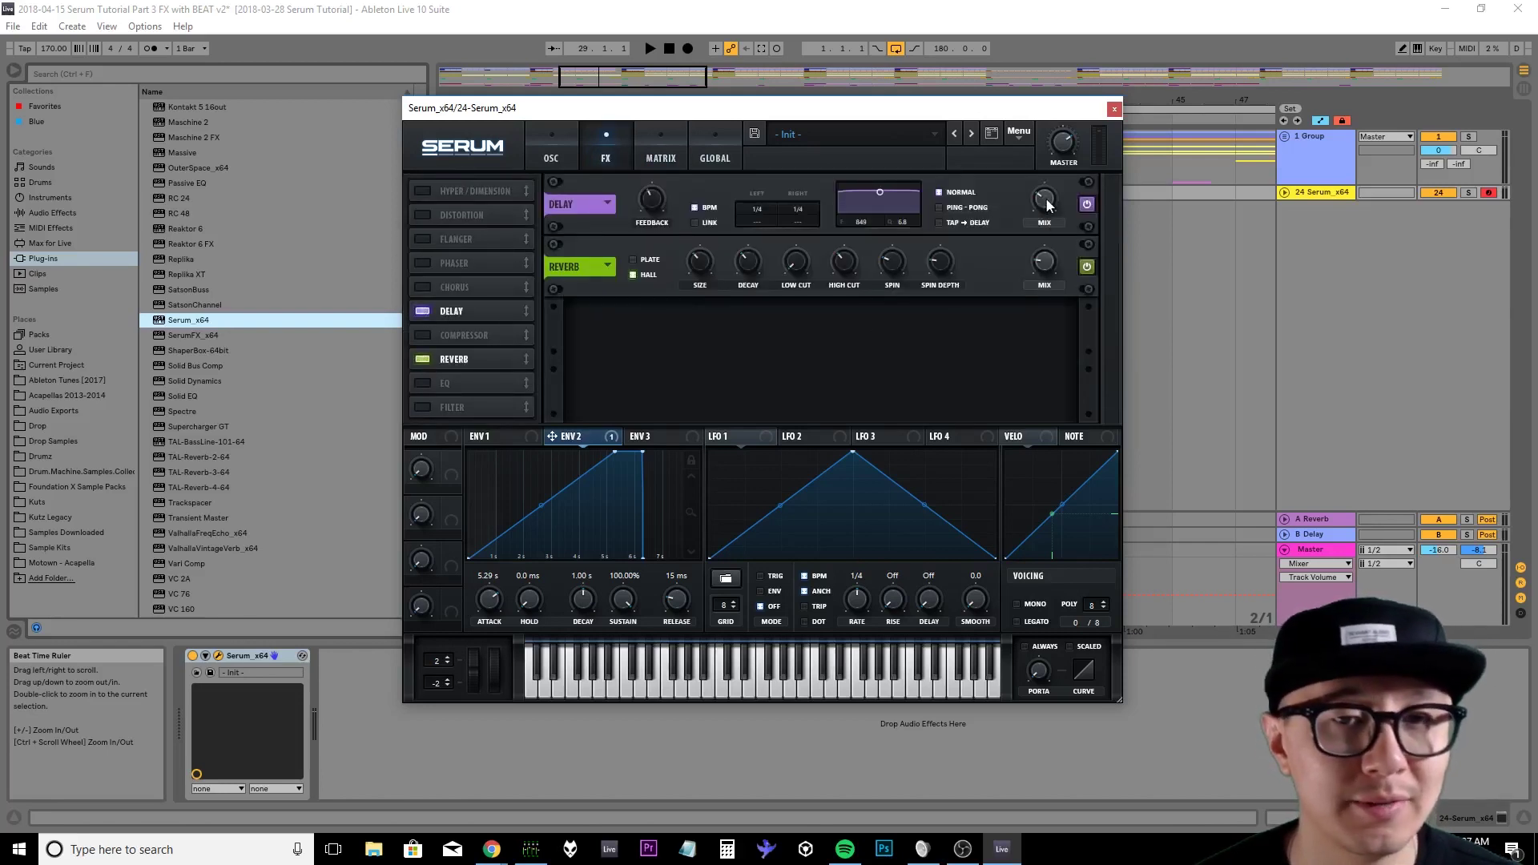
{"action": "mouse_move", "coordinate": [1047, 204]}
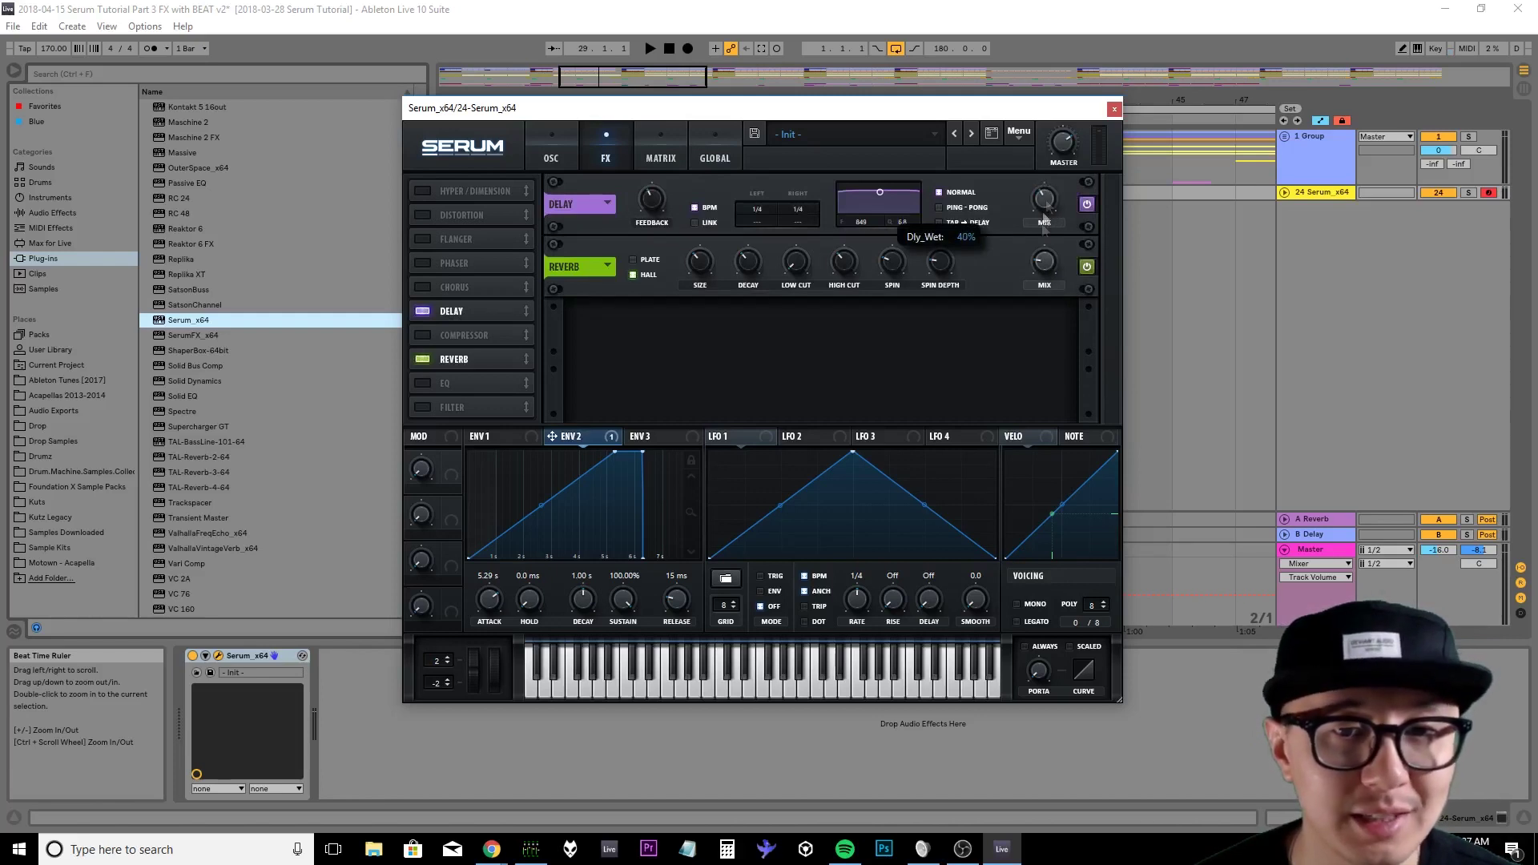
{"action": "mouse_move", "coordinate": [1044, 266]}
{"action": "left_click_drag", "start_coordinate": [1044, 267], "coordinate": [1044, 229]}
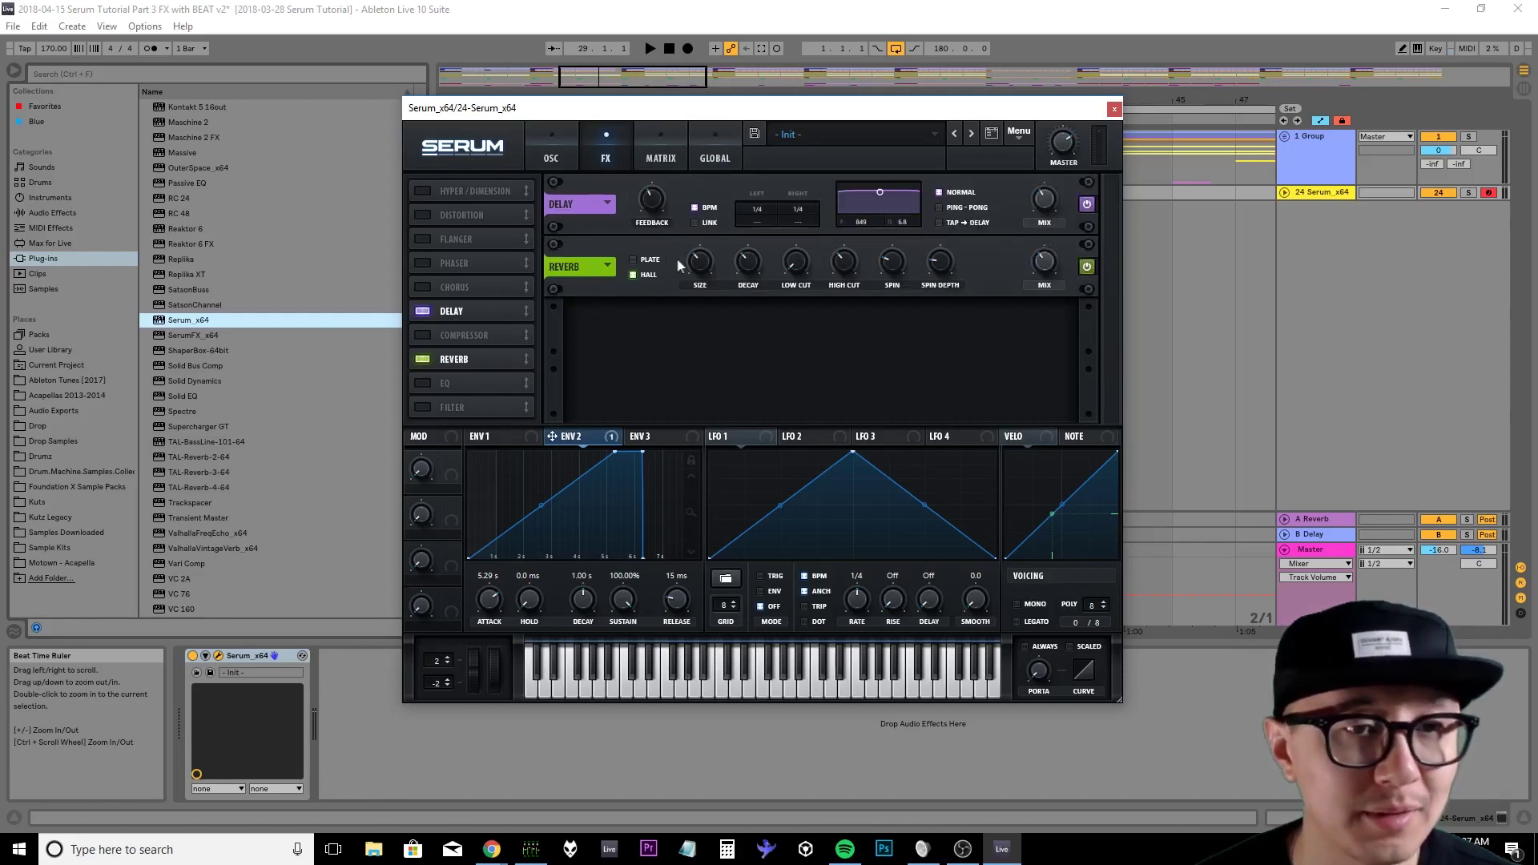
{"action": "left_click_drag", "start_coordinate": [695, 267], "coordinate": [696, 235]}
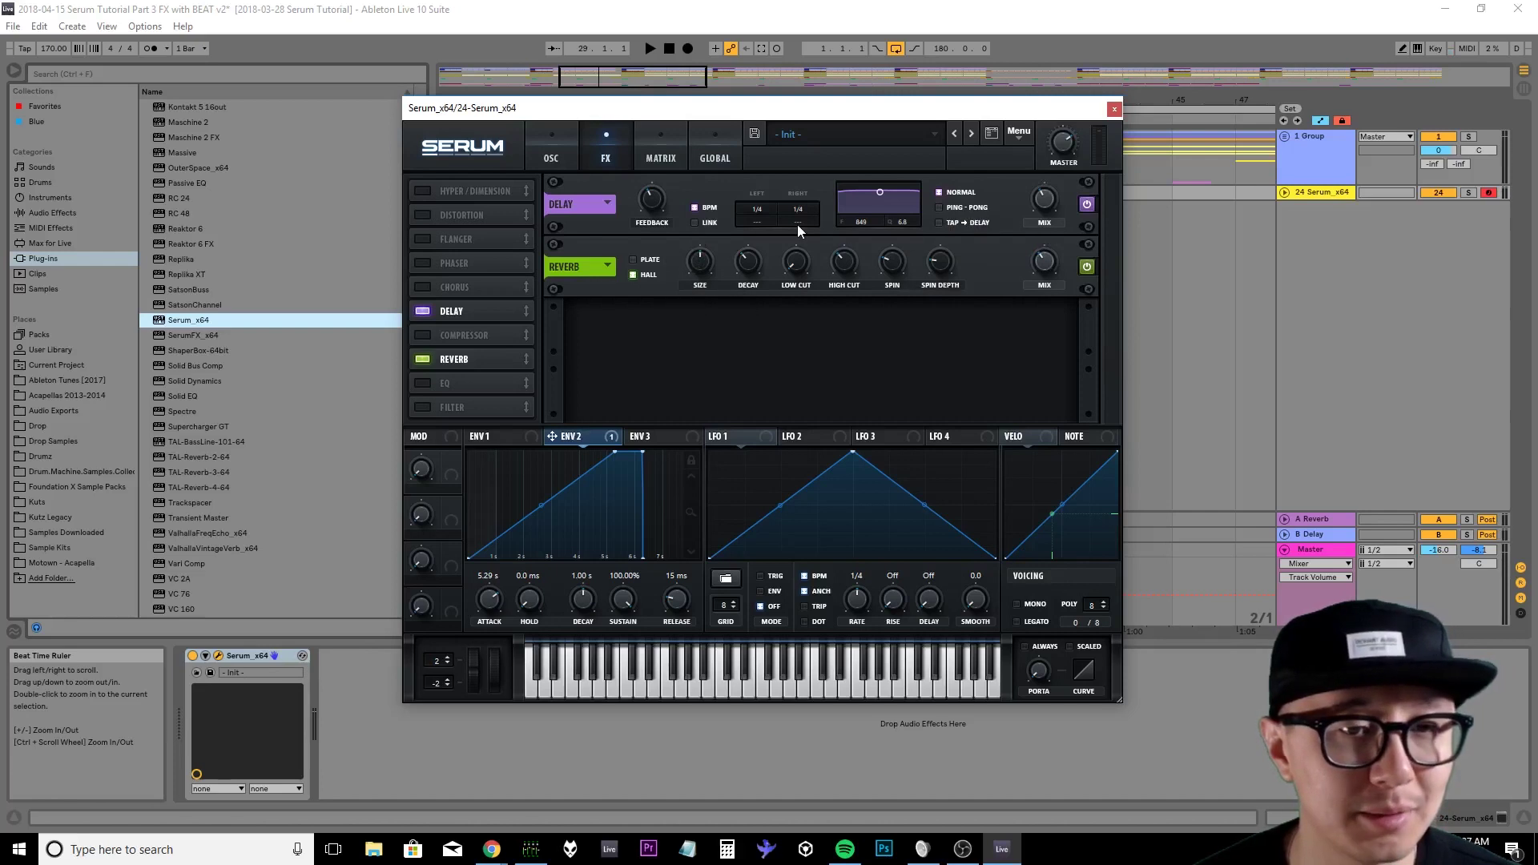
{"action": "mouse_move", "coordinate": [798, 231]}
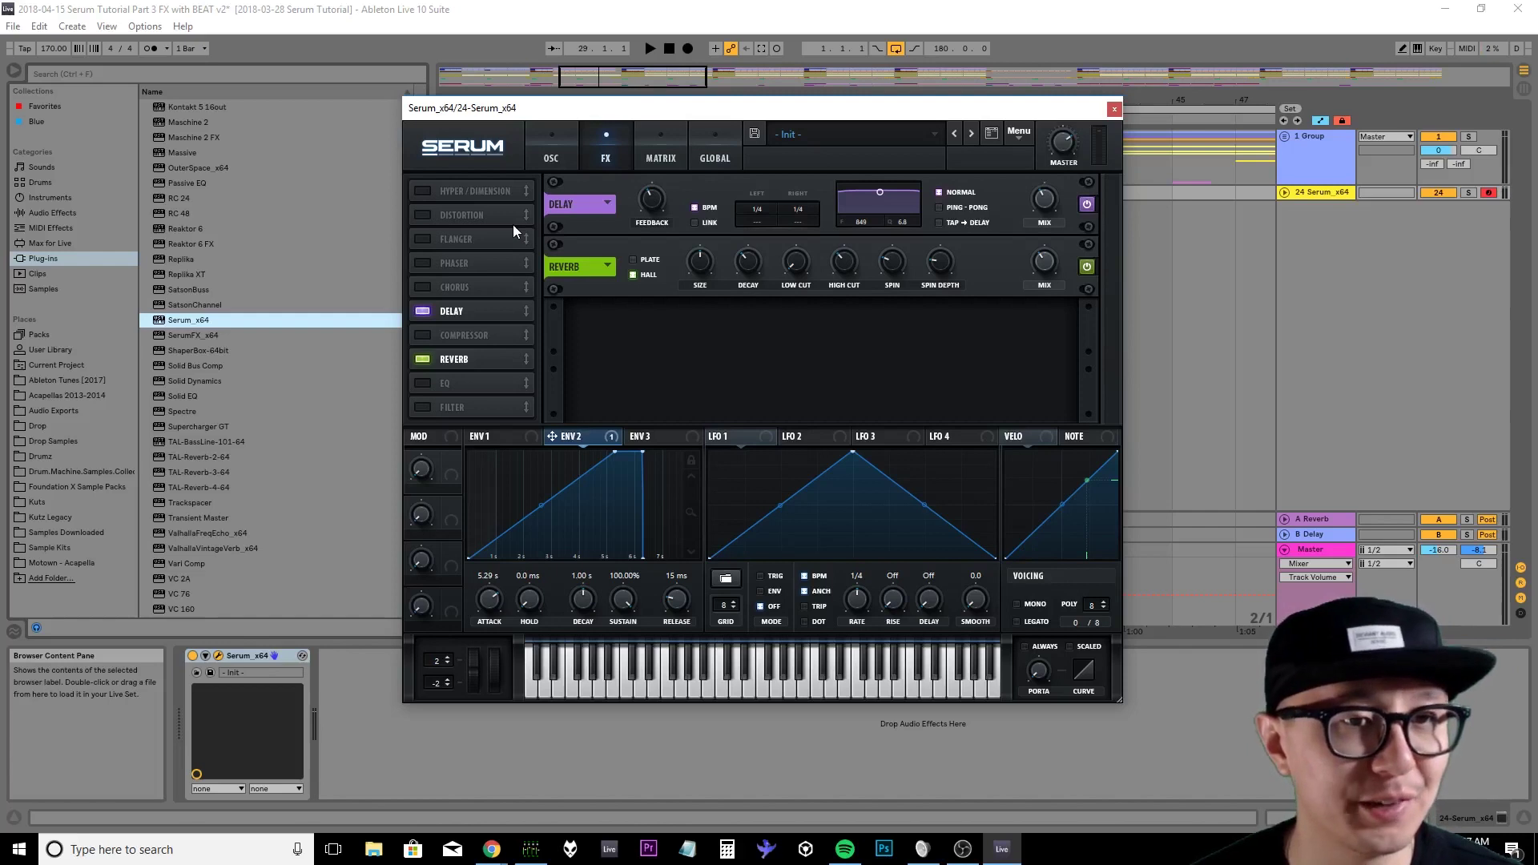
{"action": "left_click", "coordinate": [662, 149]}
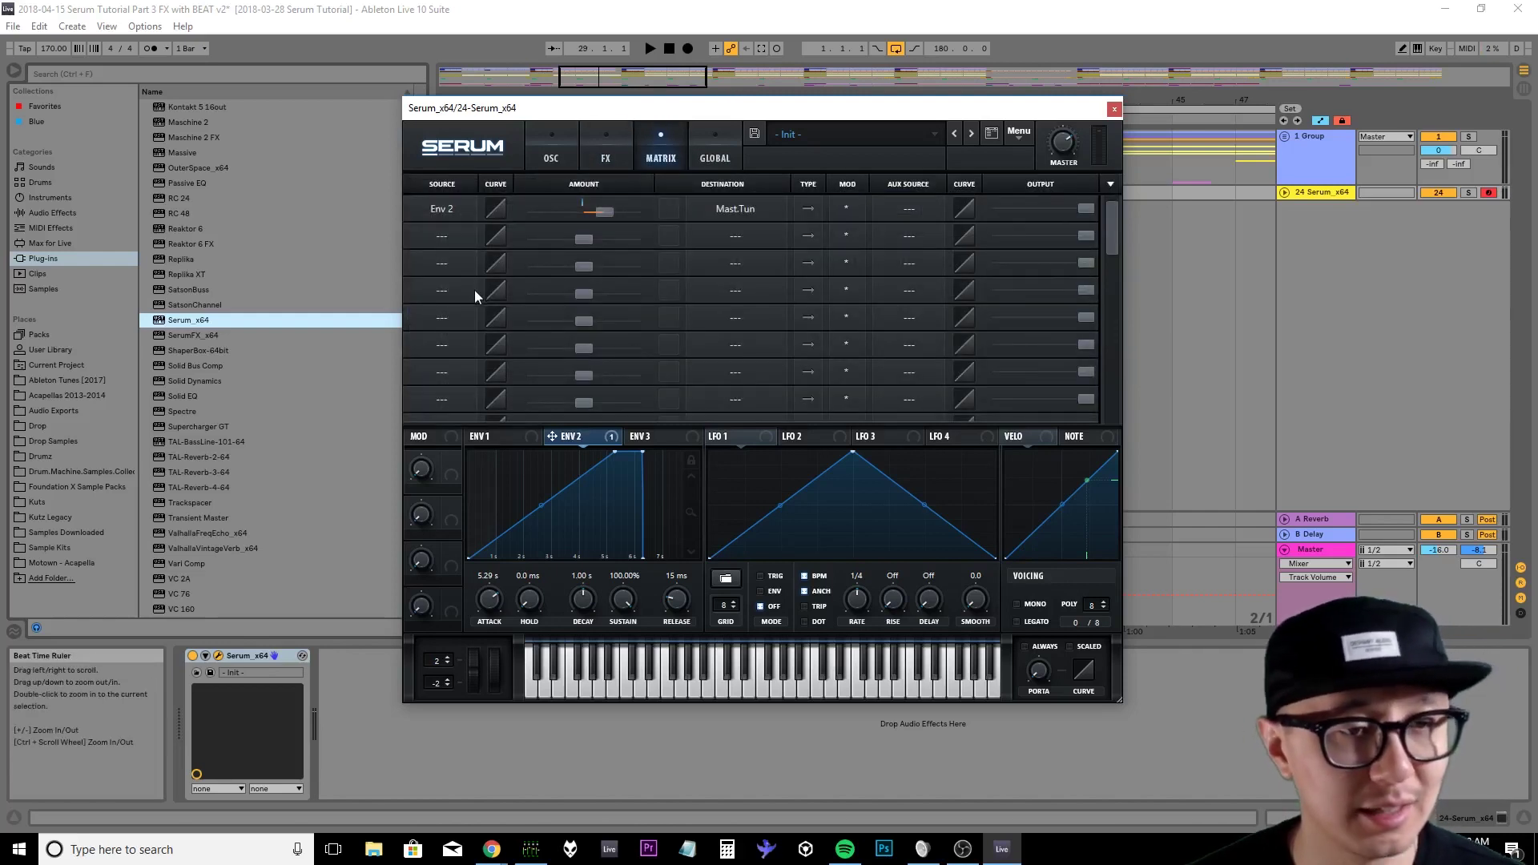
- In matrix row 2, route LFO 1 to Mast.Tun with a small amount
{"action": "left_click", "coordinate": [444, 235]}
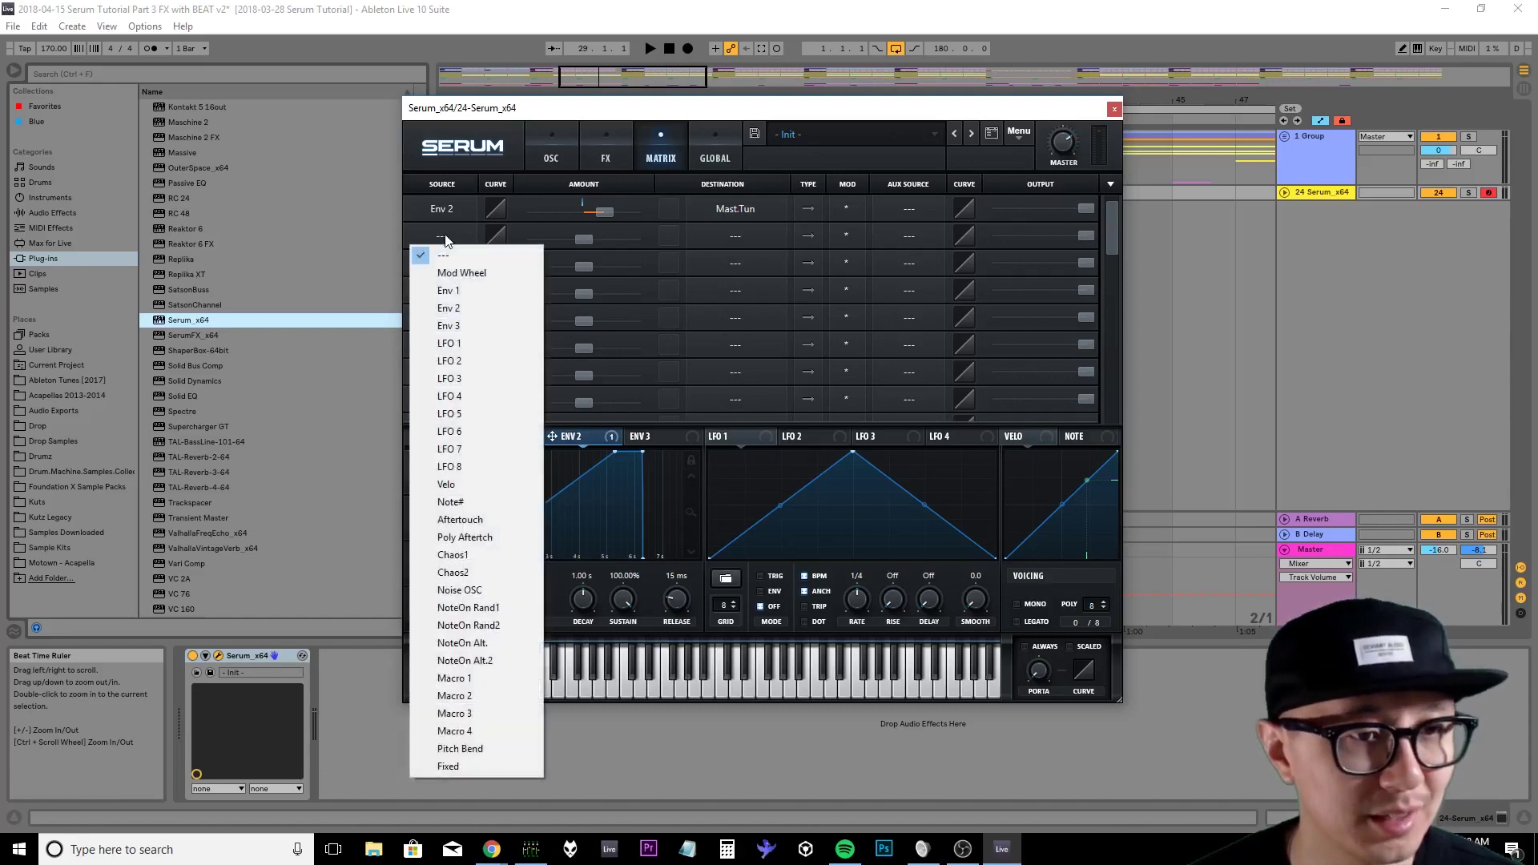
{"action": "left_click", "coordinate": [462, 346]}
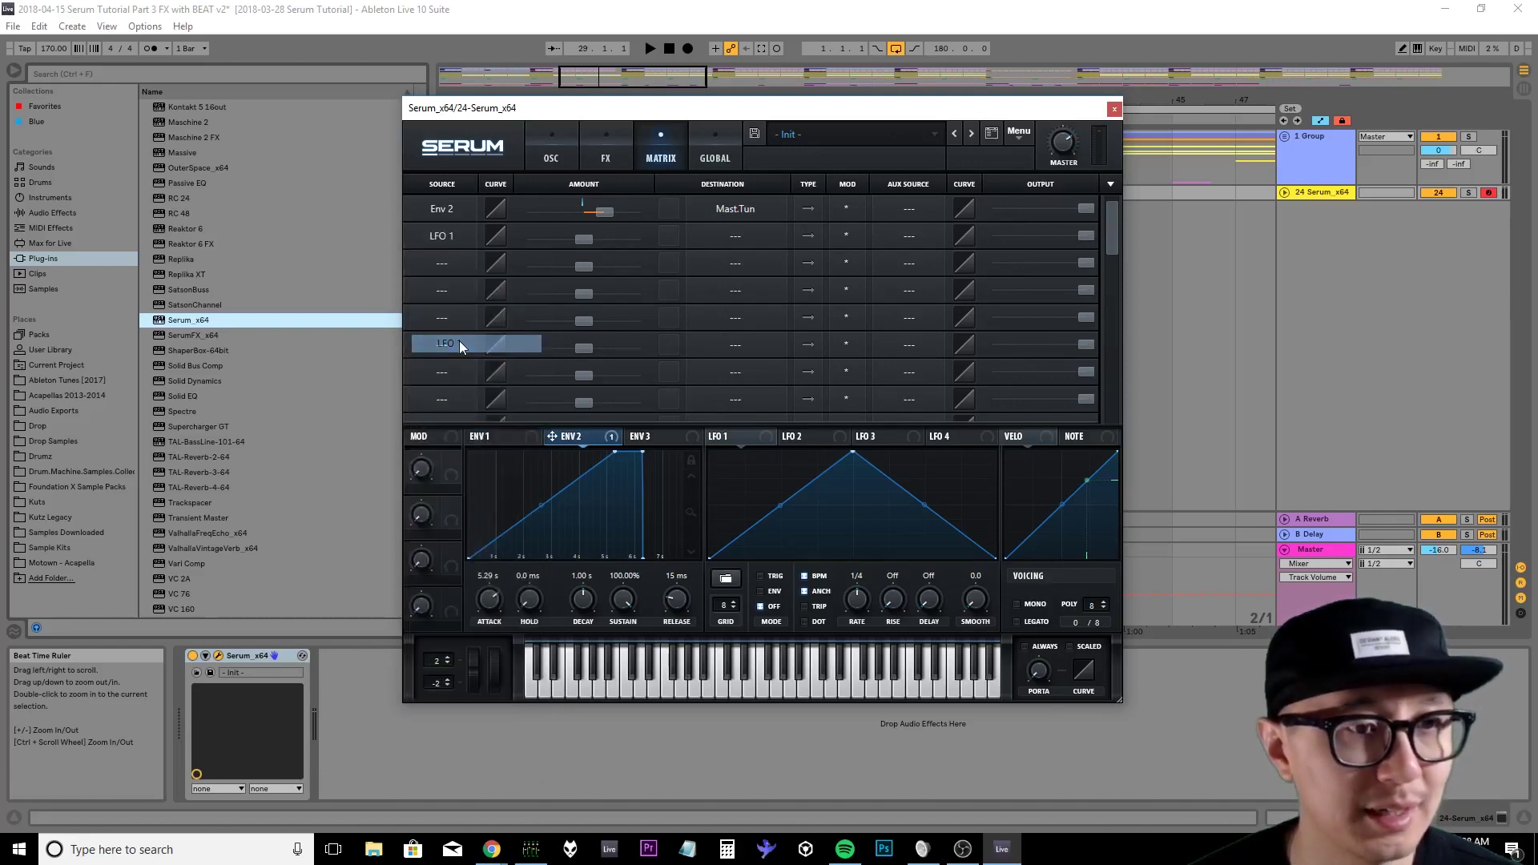
{"action": "left_click", "coordinate": [734, 238]}
{"action": "mouse_move", "coordinate": [776, 390]}
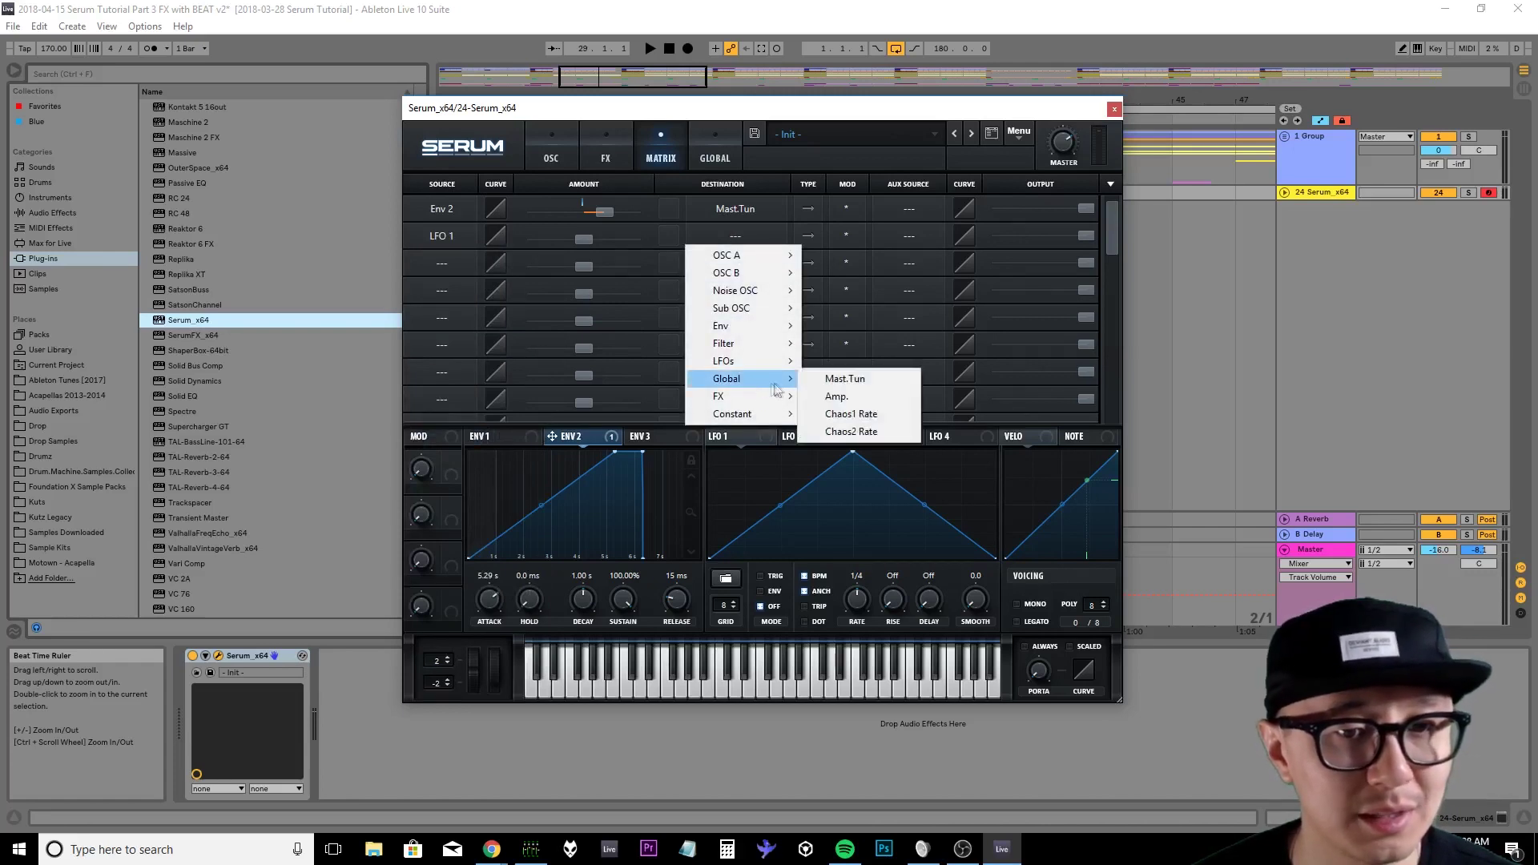
{"action": "left_click", "coordinate": [830, 380]}
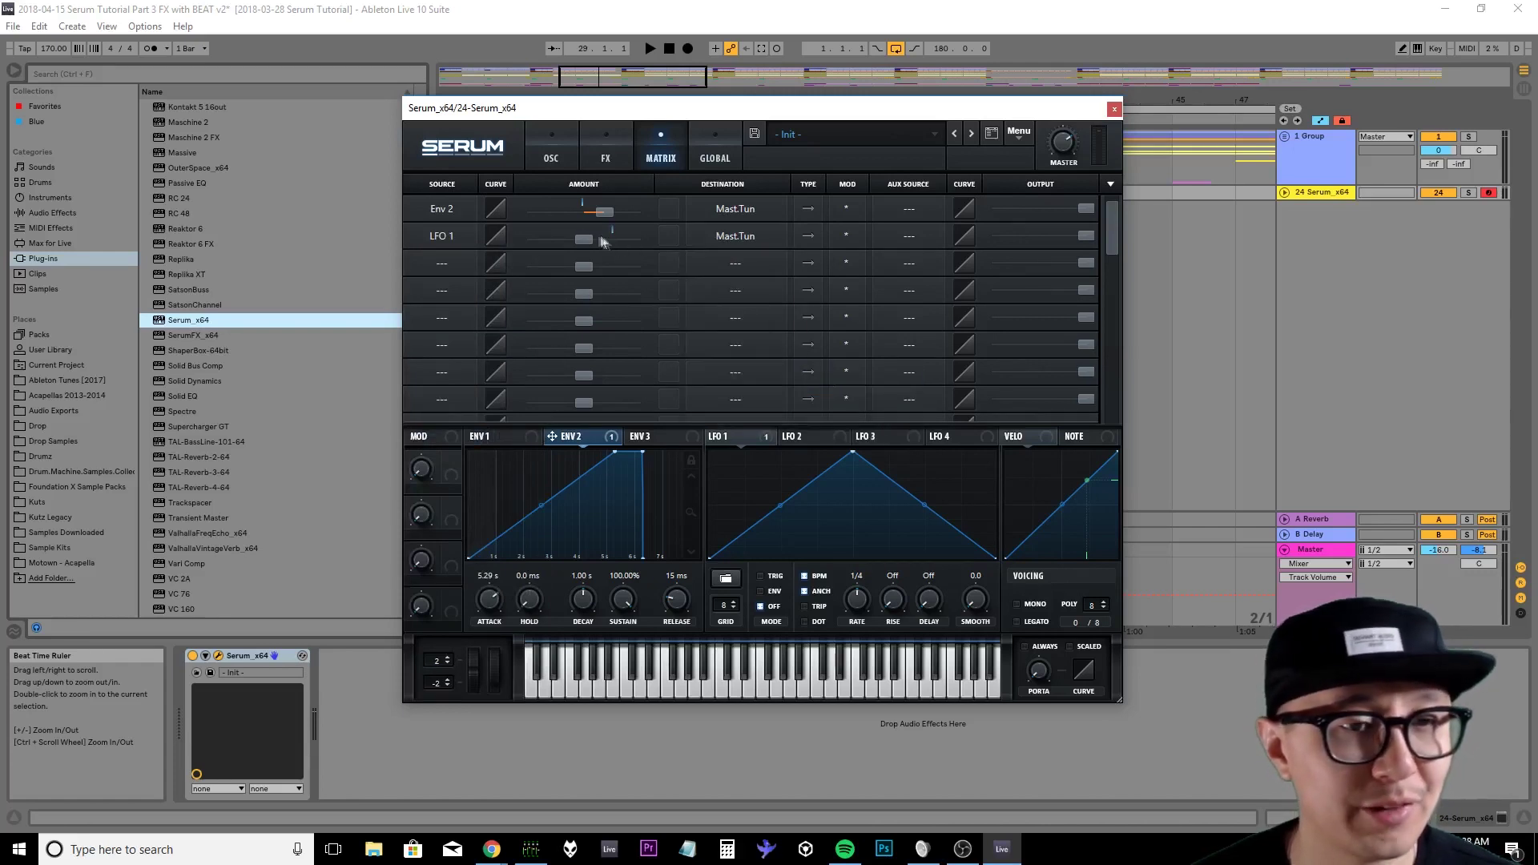
{"action": "left_click", "coordinate": [583, 239]}
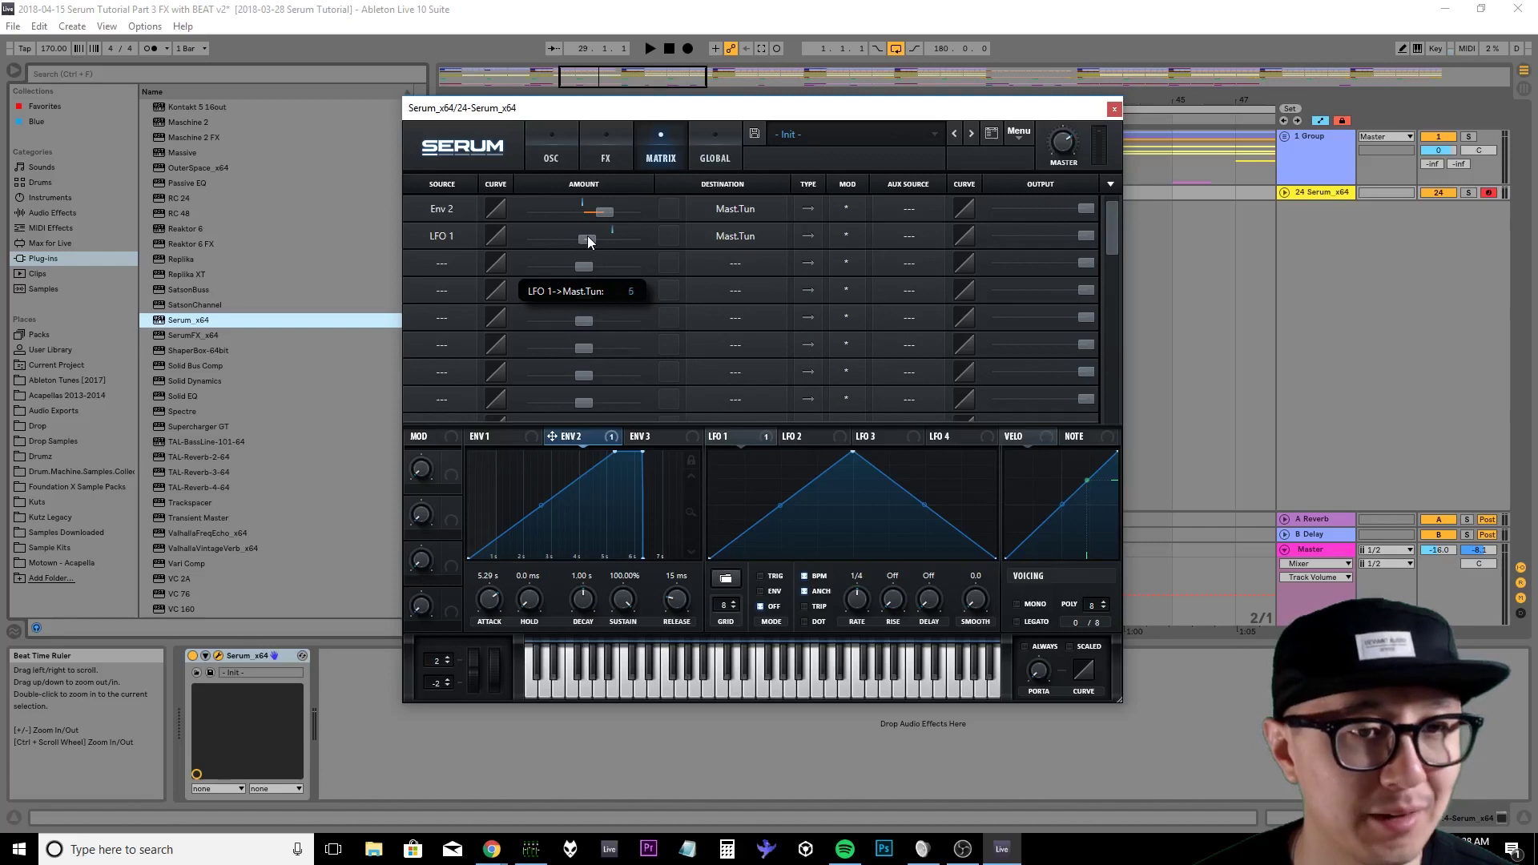
{"action": "left_click_drag", "start_coordinate": [589, 236], "coordinate": [593, 237]}
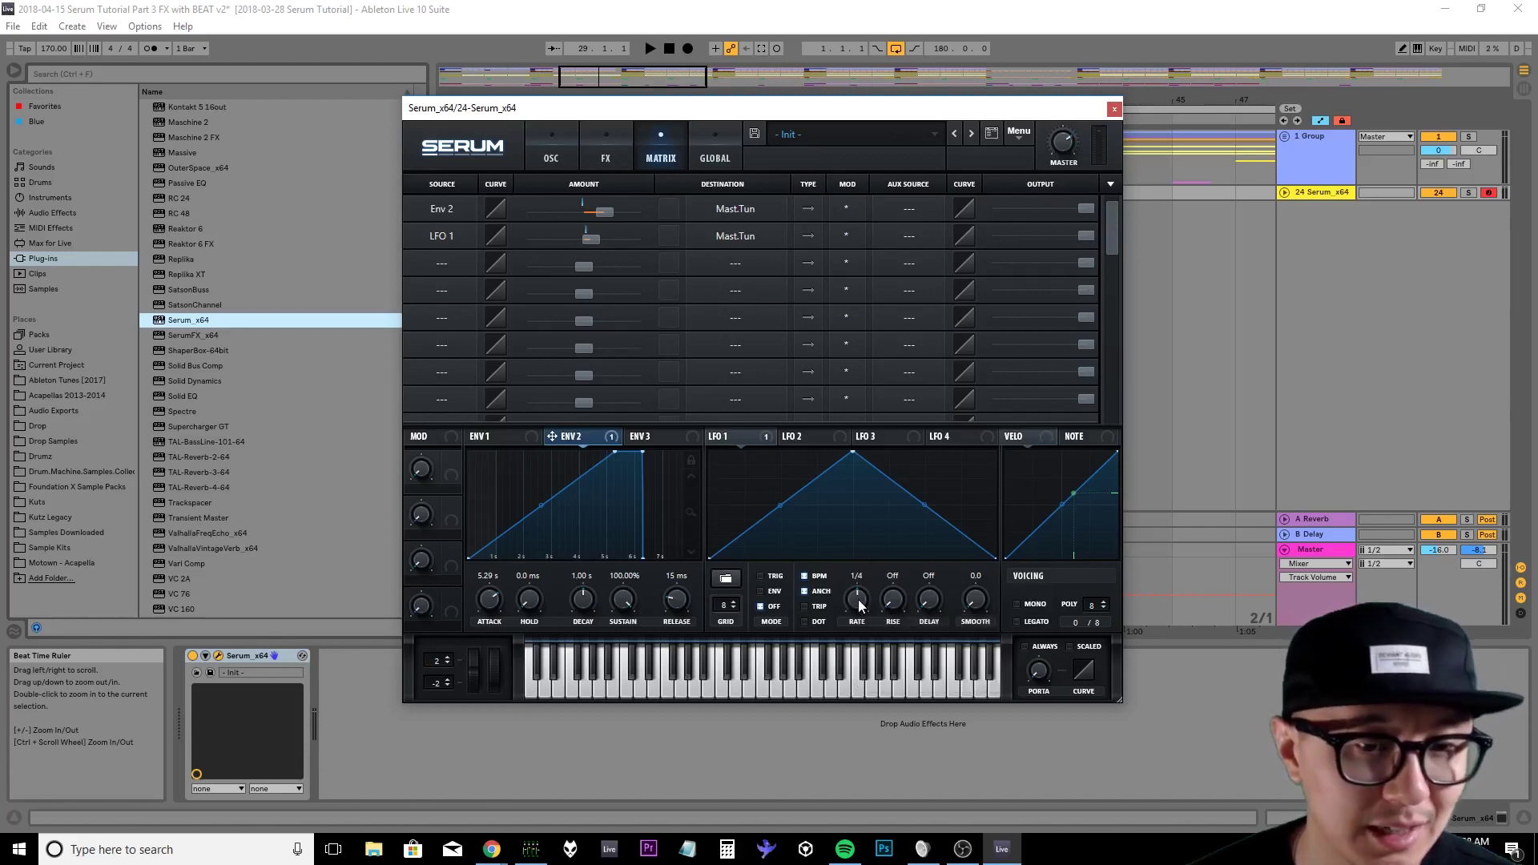
- Make LFO 1 a retriggered falling ramp at 1/8, then free it from tempo sync
{"action": "left_click_drag", "start_coordinate": [858, 600], "coordinate": [860, 593]}
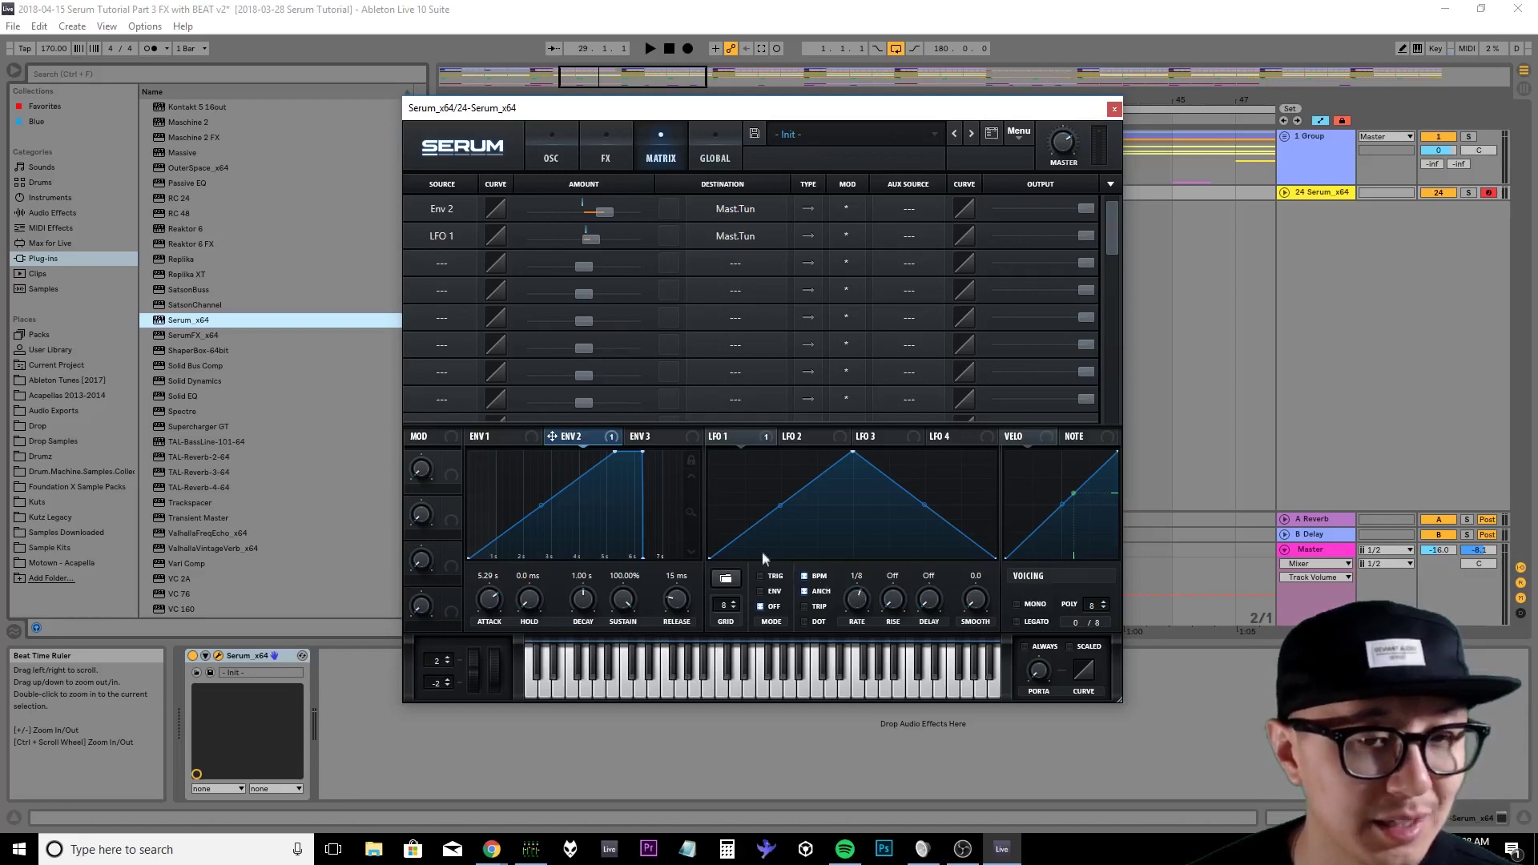
{"action": "left_click", "coordinate": [761, 576]}
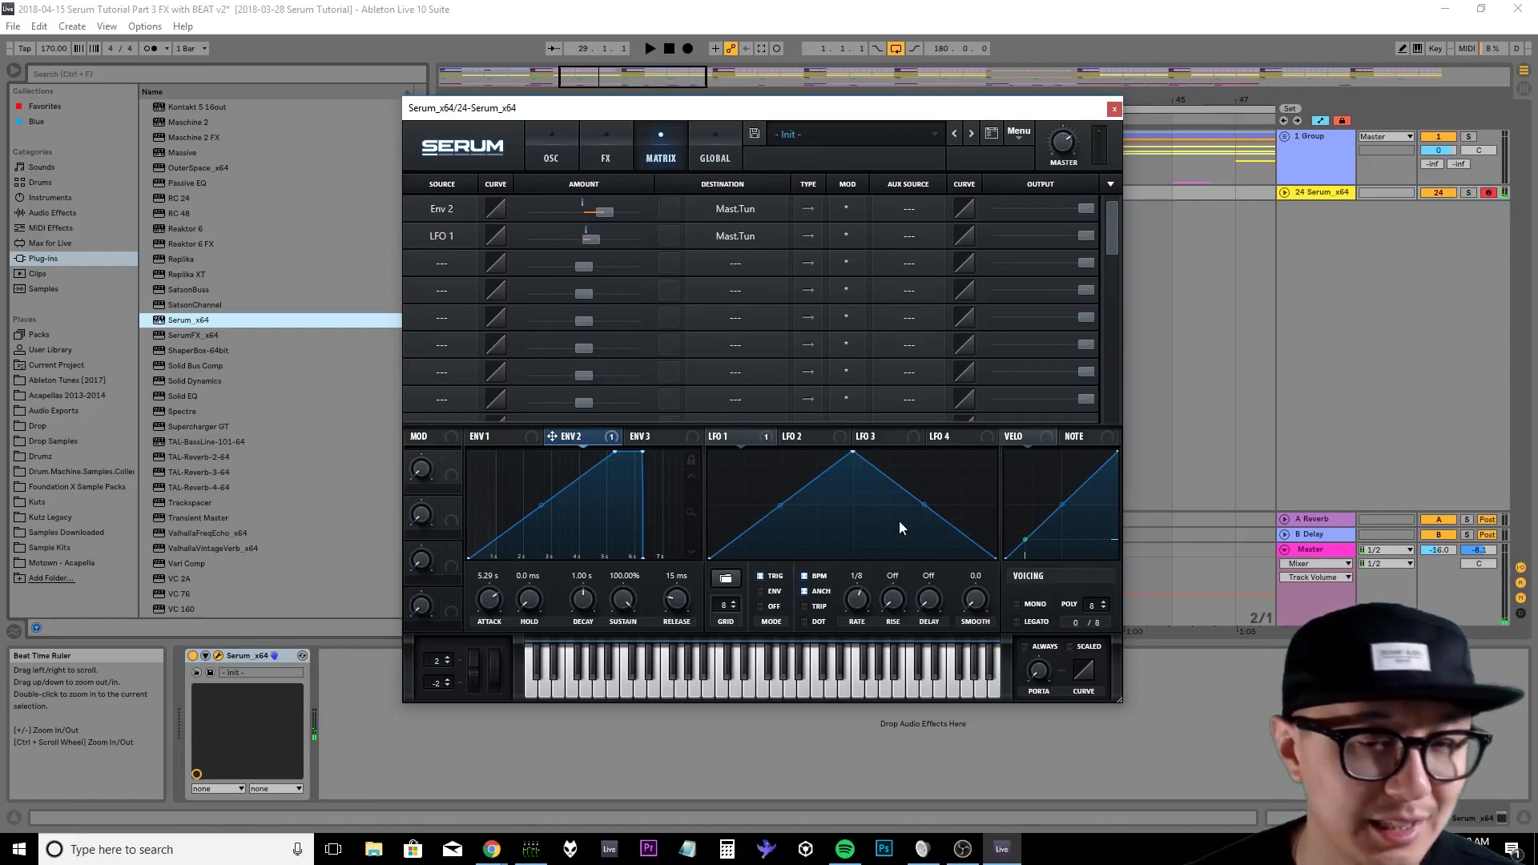
{"action": "left_click_drag", "start_coordinate": [853, 454], "coordinate": [698, 398]}
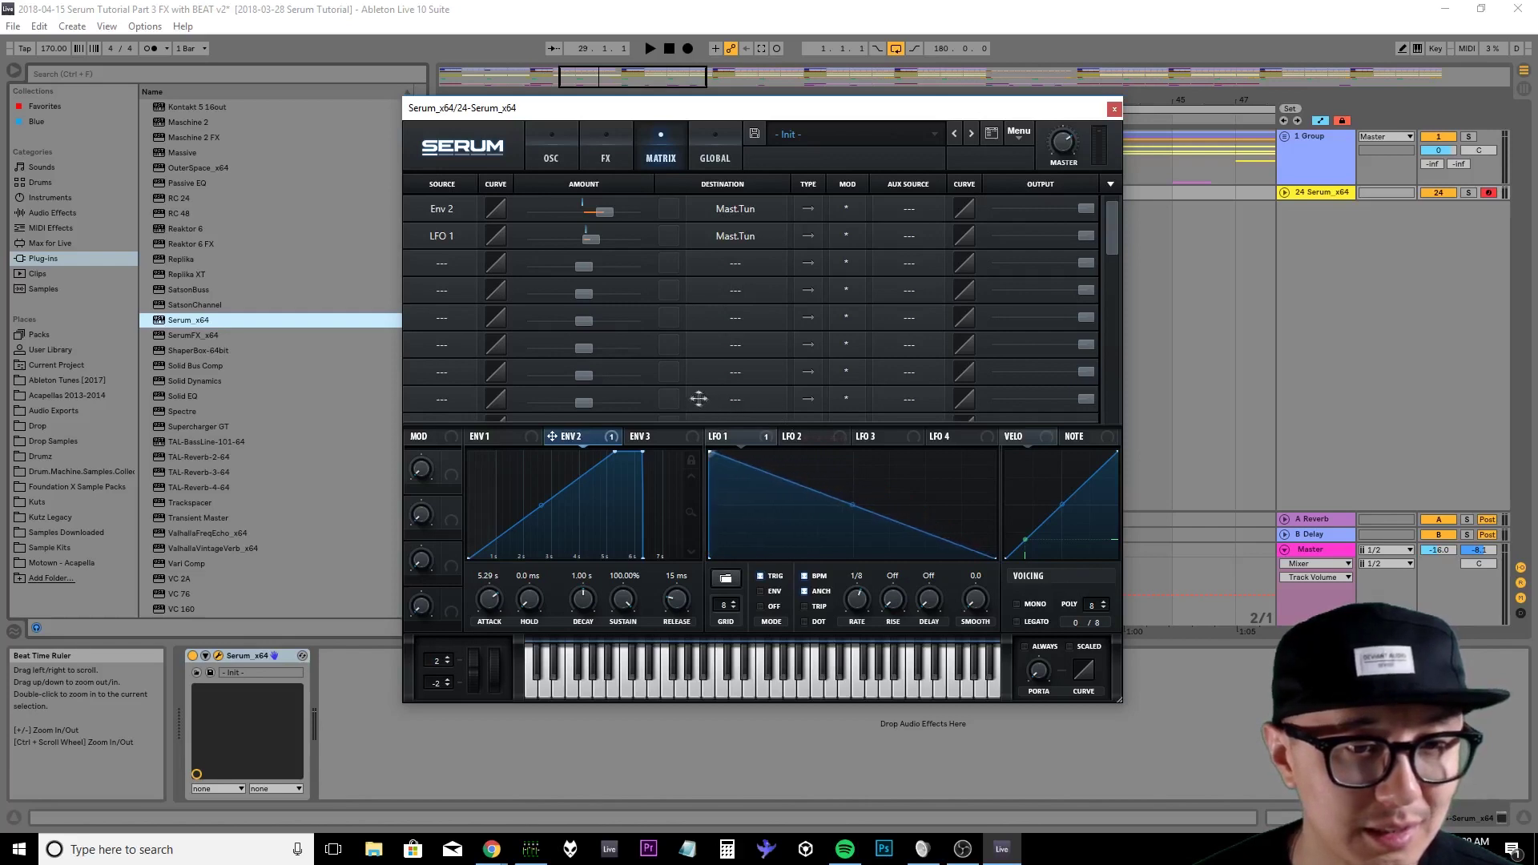
{"action": "left_click", "coordinate": [806, 578]}
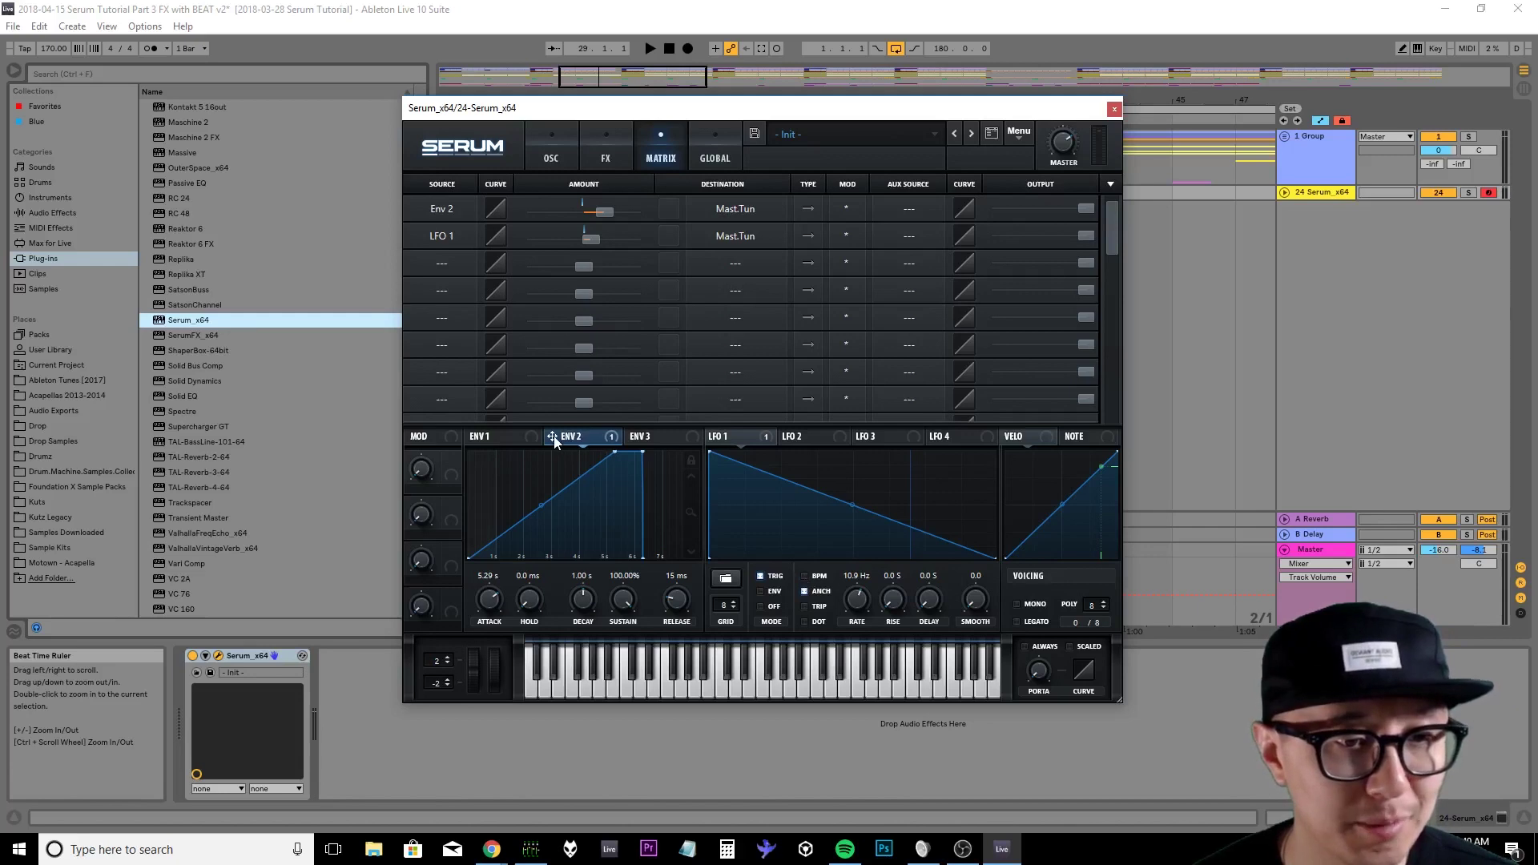
- Have Envelope 2 modulate LFO 1's rate and lower the base rate to 0.7 Hz
{"action": "left_click_drag", "start_coordinate": [579, 439], "coordinate": [859, 607]}
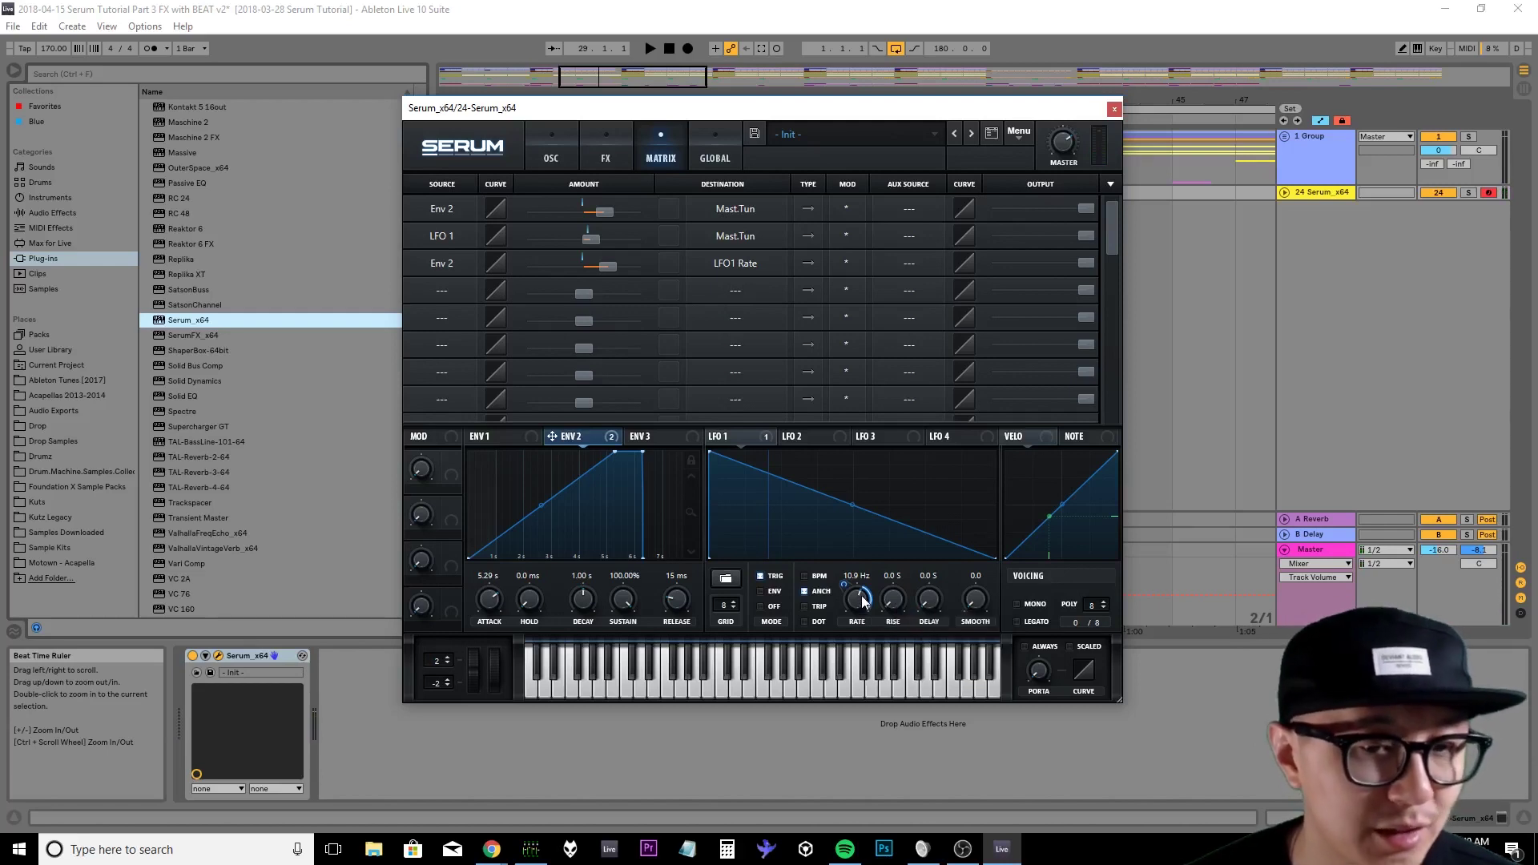
{"action": "left_click_drag", "start_coordinate": [865, 602], "coordinate": [864, 622]}
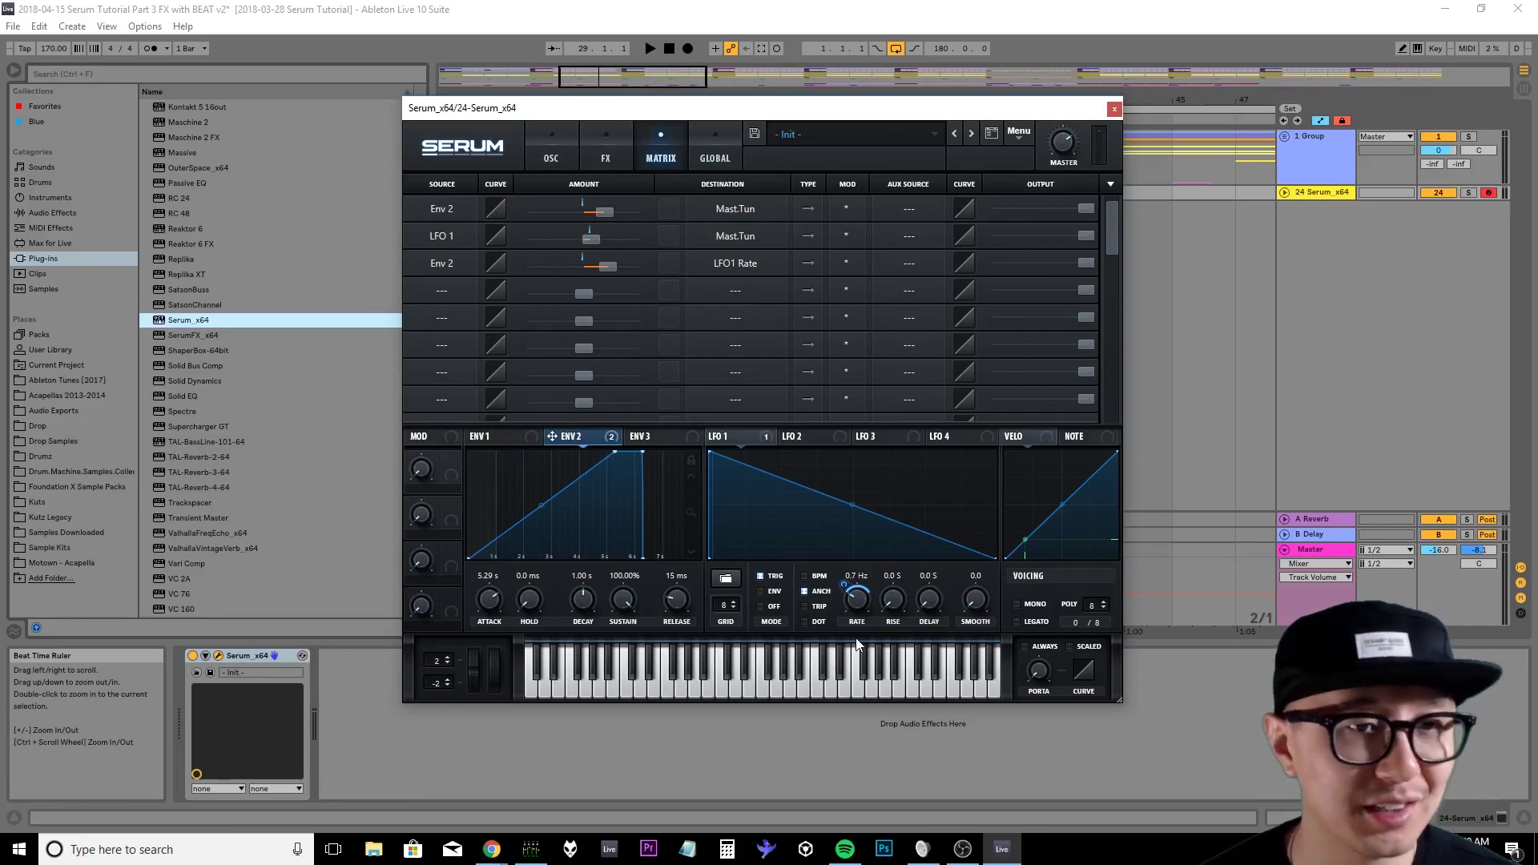
{"action": "left_click", "coordinate": [535, 159]}
- Raise oscillator A's unison voices, then close the Serum window
{"action": "left_click_drag", "start_coordinate": [563, 356], "coordinate": [561, 293]}
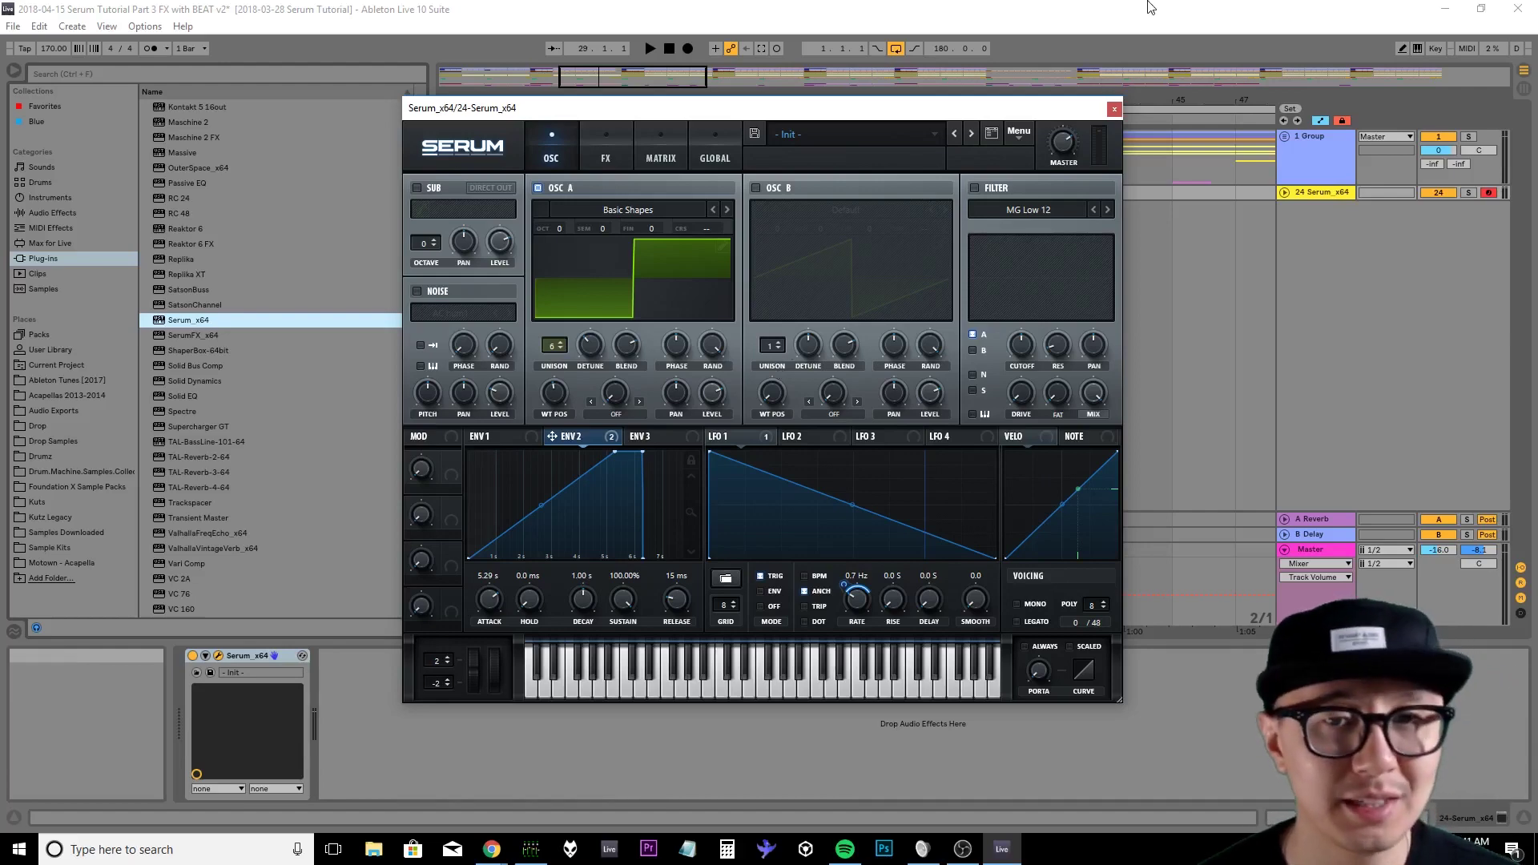
{"action": "left_click", "coordinate": [1113, 108]}
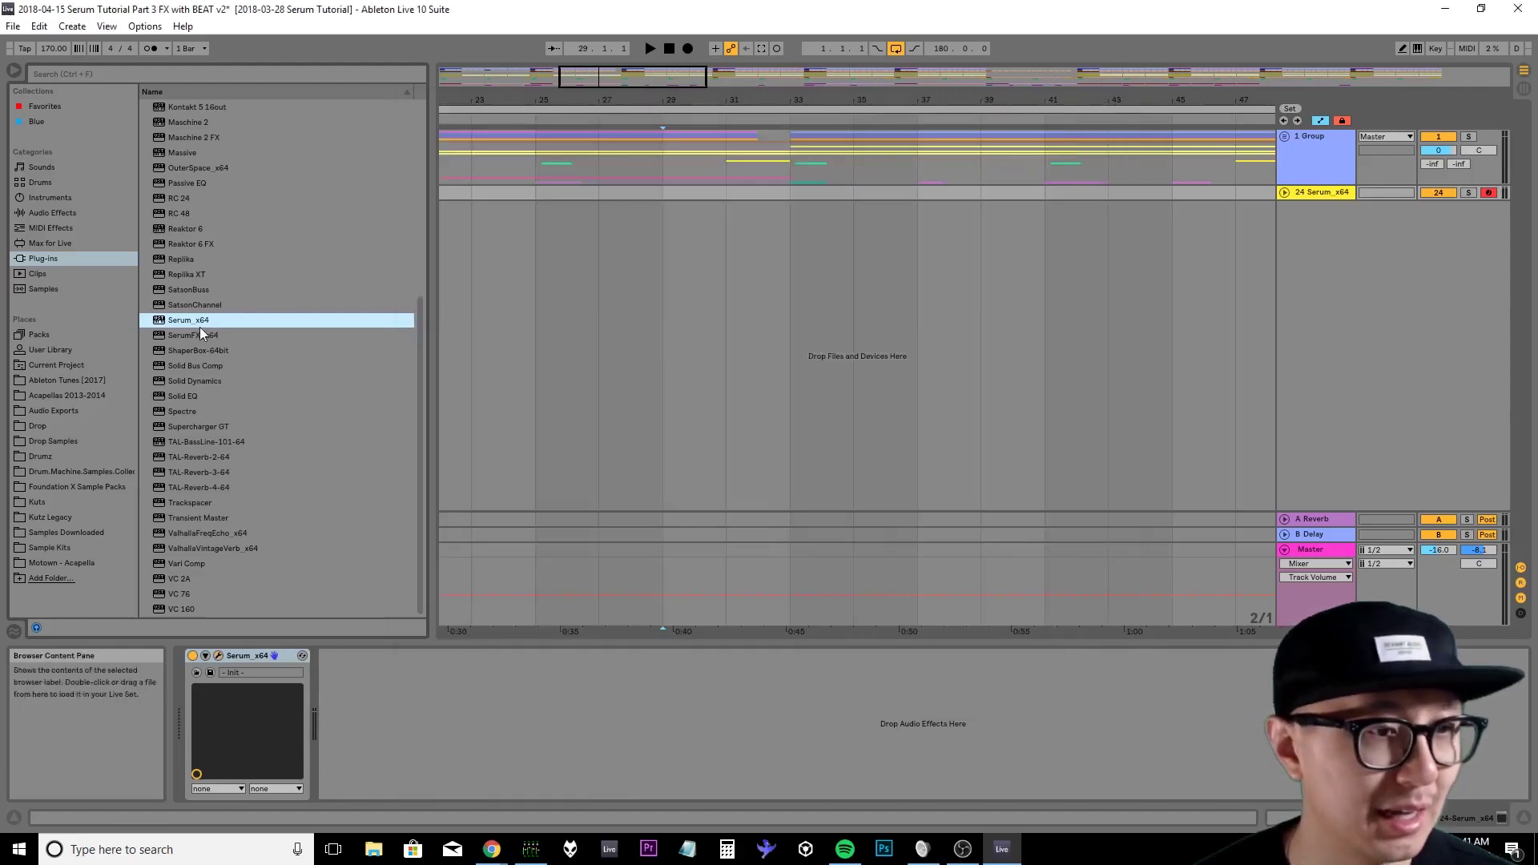
- Add a new Serum track and load Analog_BD_Sin on oscillator A
{"action": "left_click_drag", "start_coordinate": [204, 329], "coordinate": [1327, 312]}
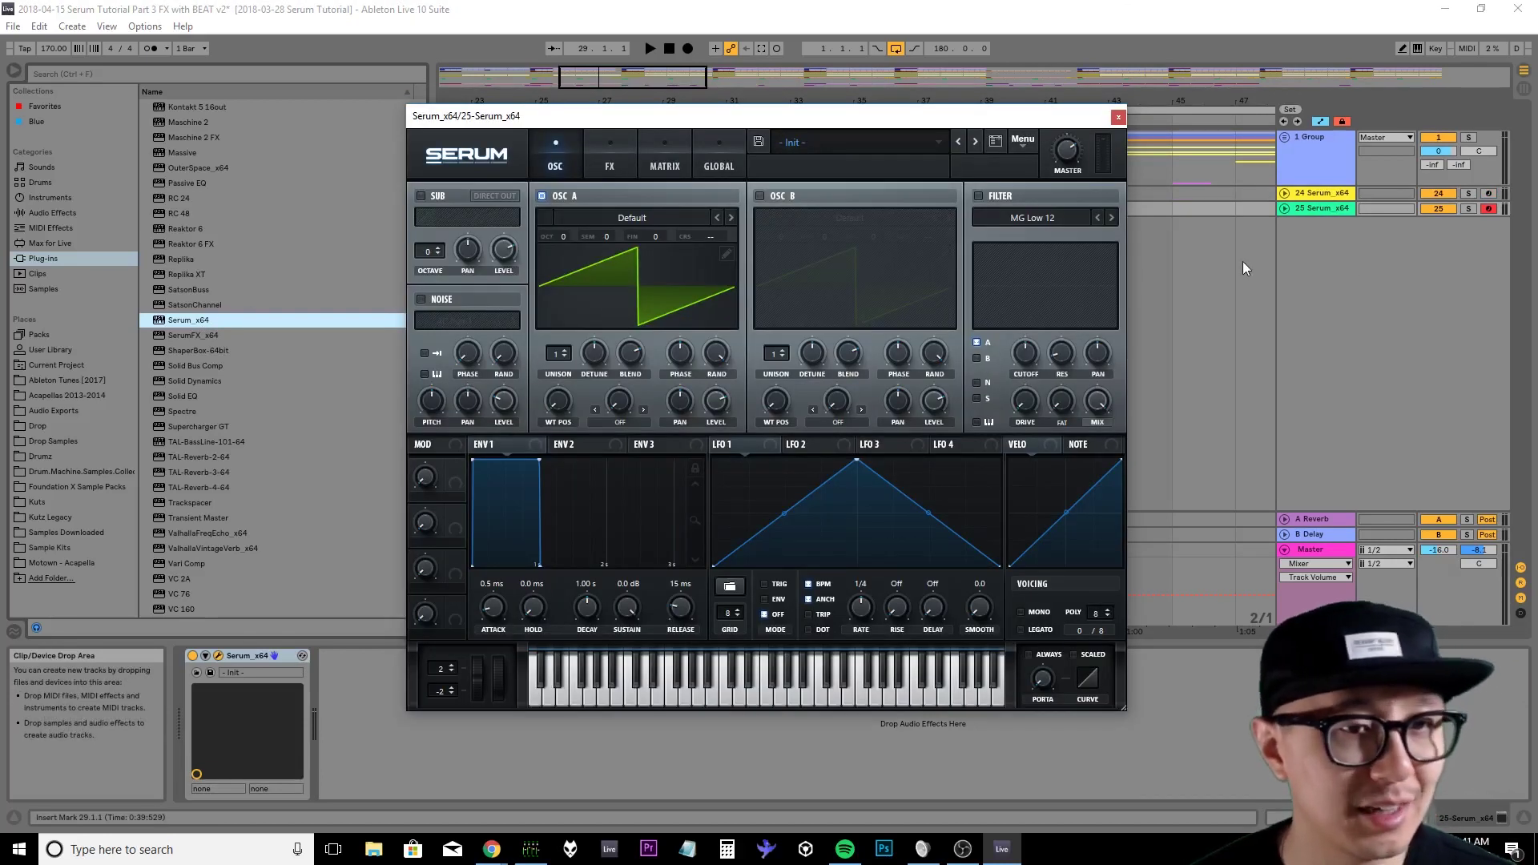
{"action": "left_click", "coordinate": [625, 219]}
{"action": "mouse_move", "coordinate": [617, 237]}
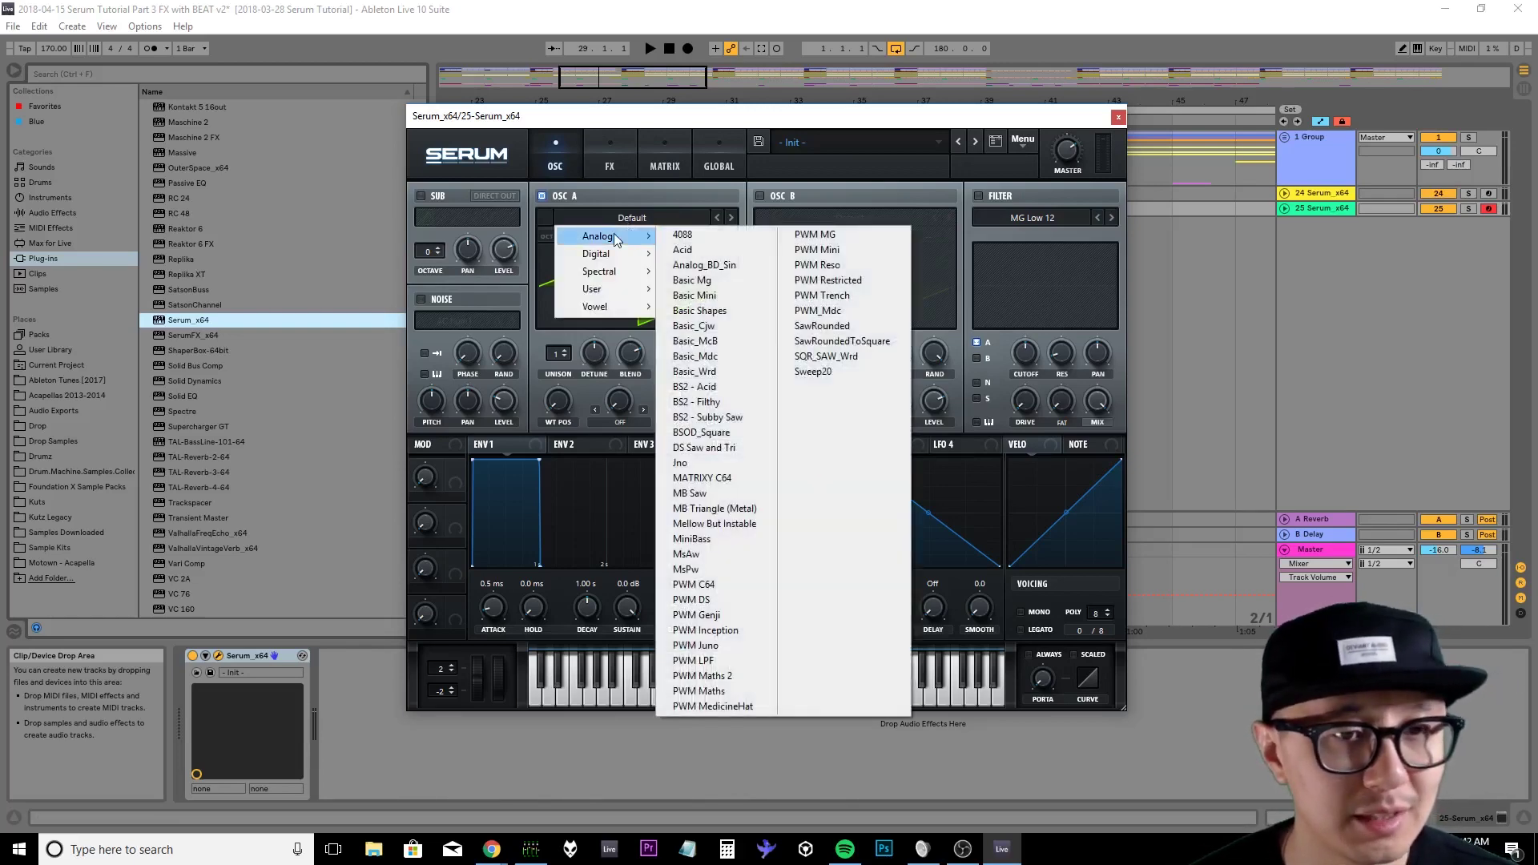
{"action": "left_click", "coordinate": [717, 268]}
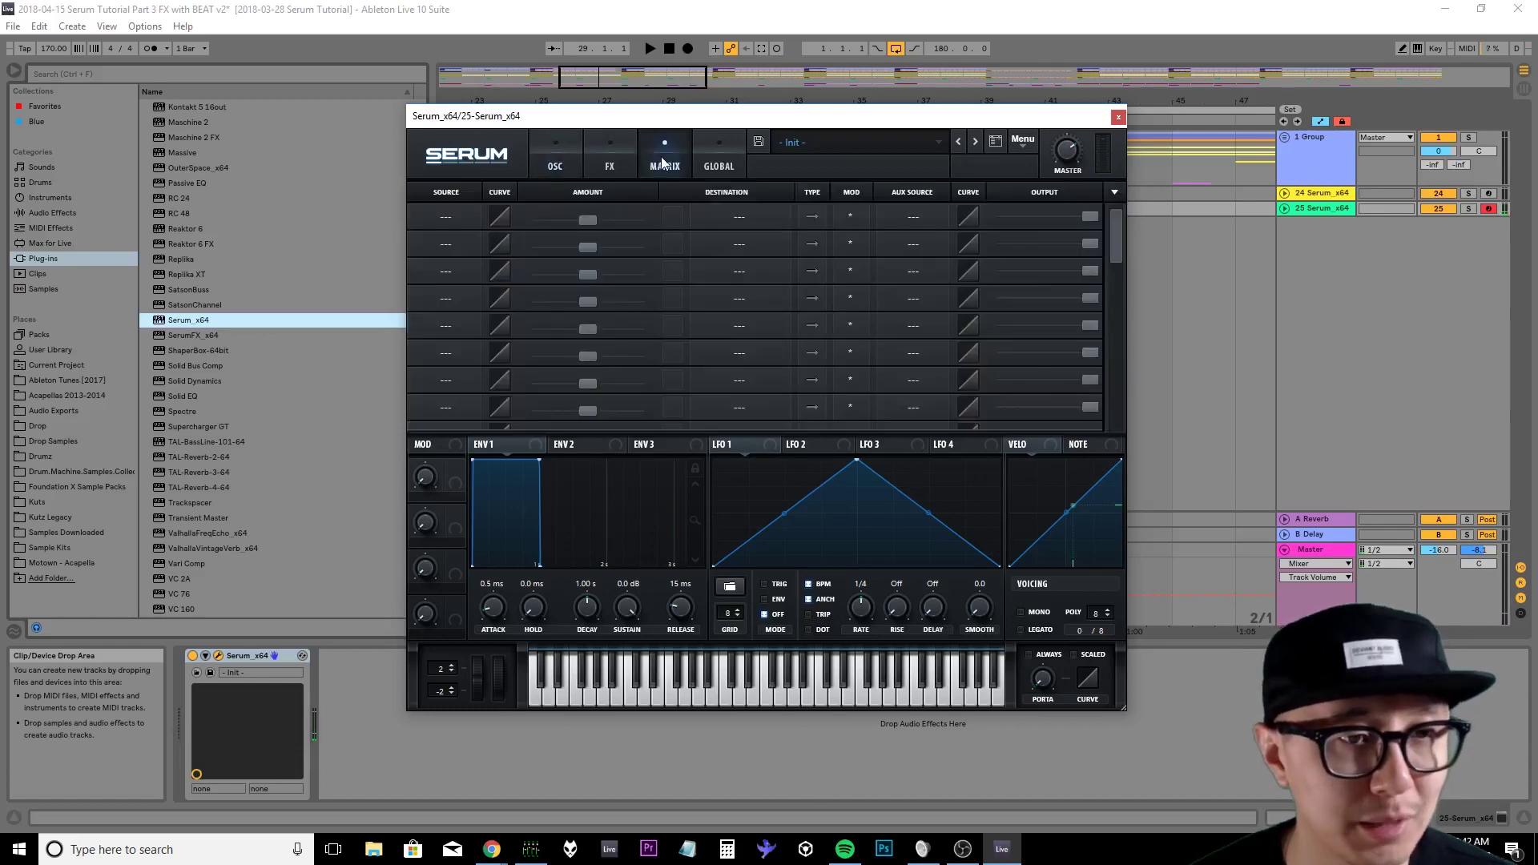
- In matrix row 1, route Env 2 to Global Mast.Tun at an amount of about 31
{"action": "left_click", "coordinate": [455, 217]}
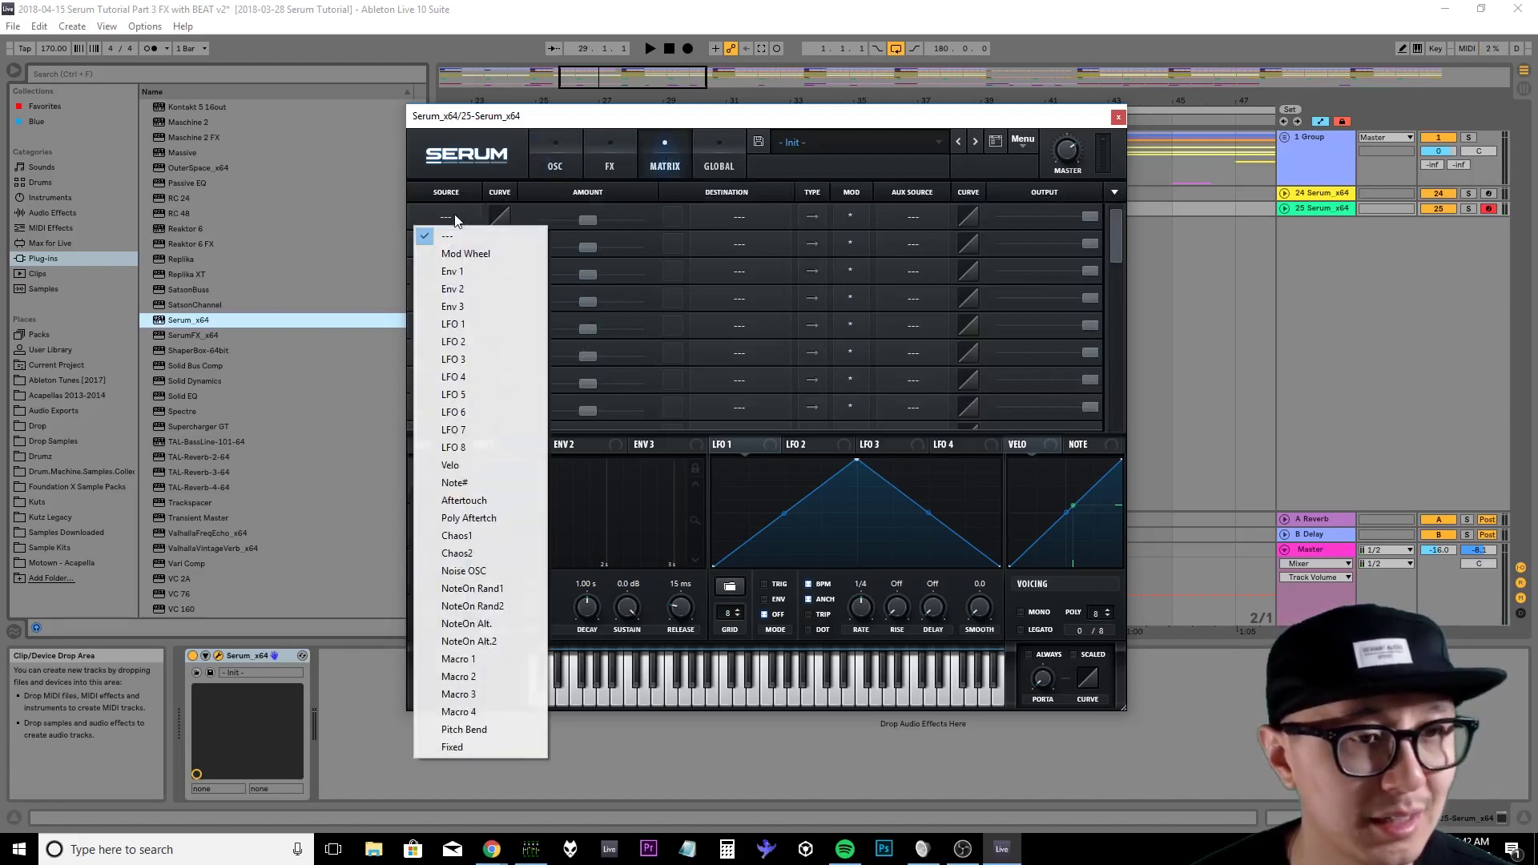
{"action": "left_click", "coordinate": [453, 288]}
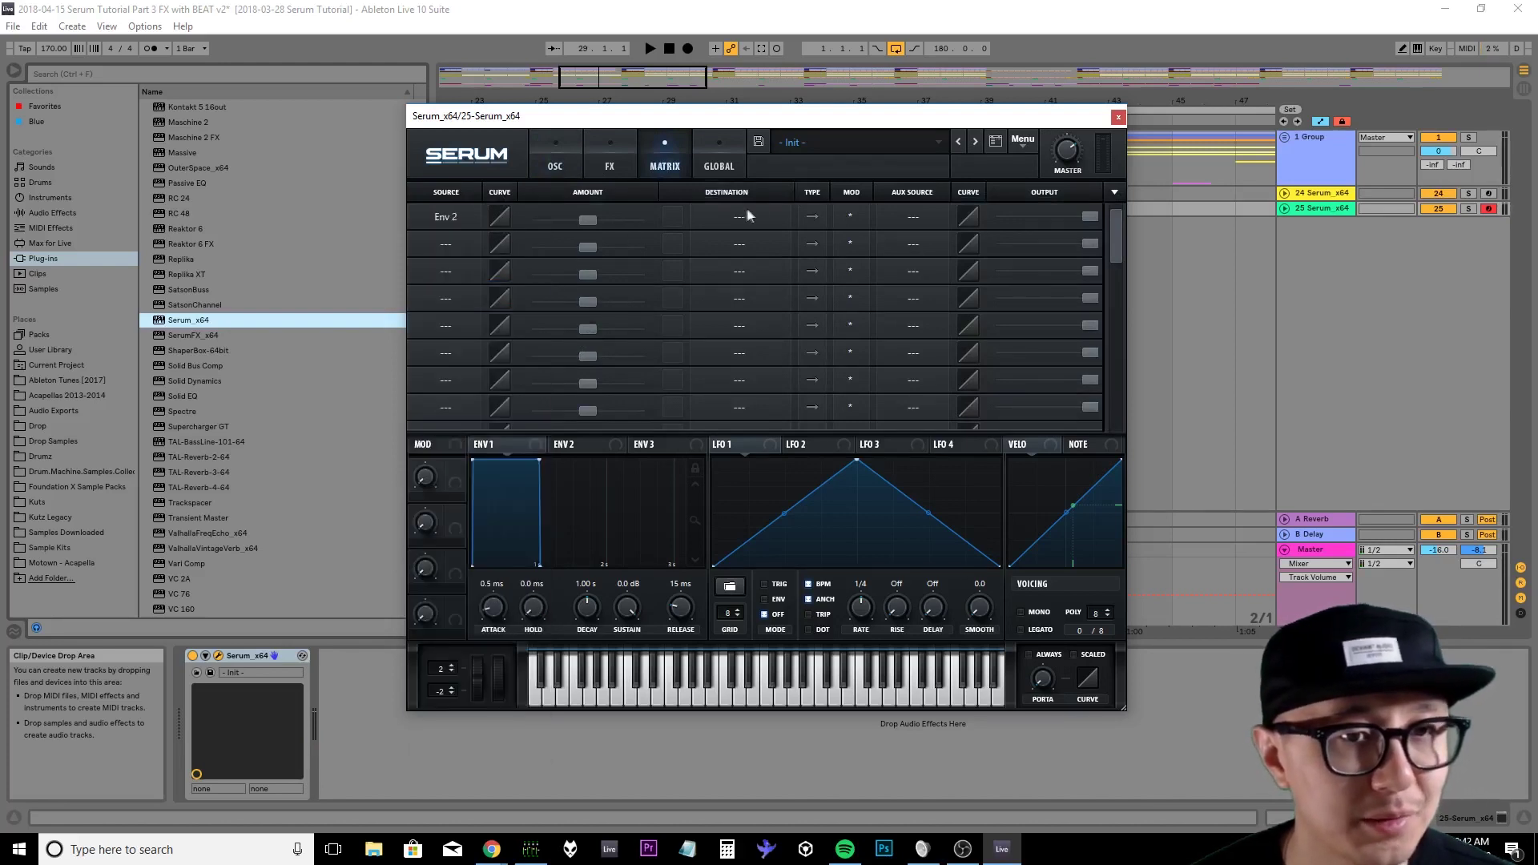
{"action": "left_click", "coordinate": [749, 215]}
{"action": "mouse_move", "coordinate": [753, 366]}
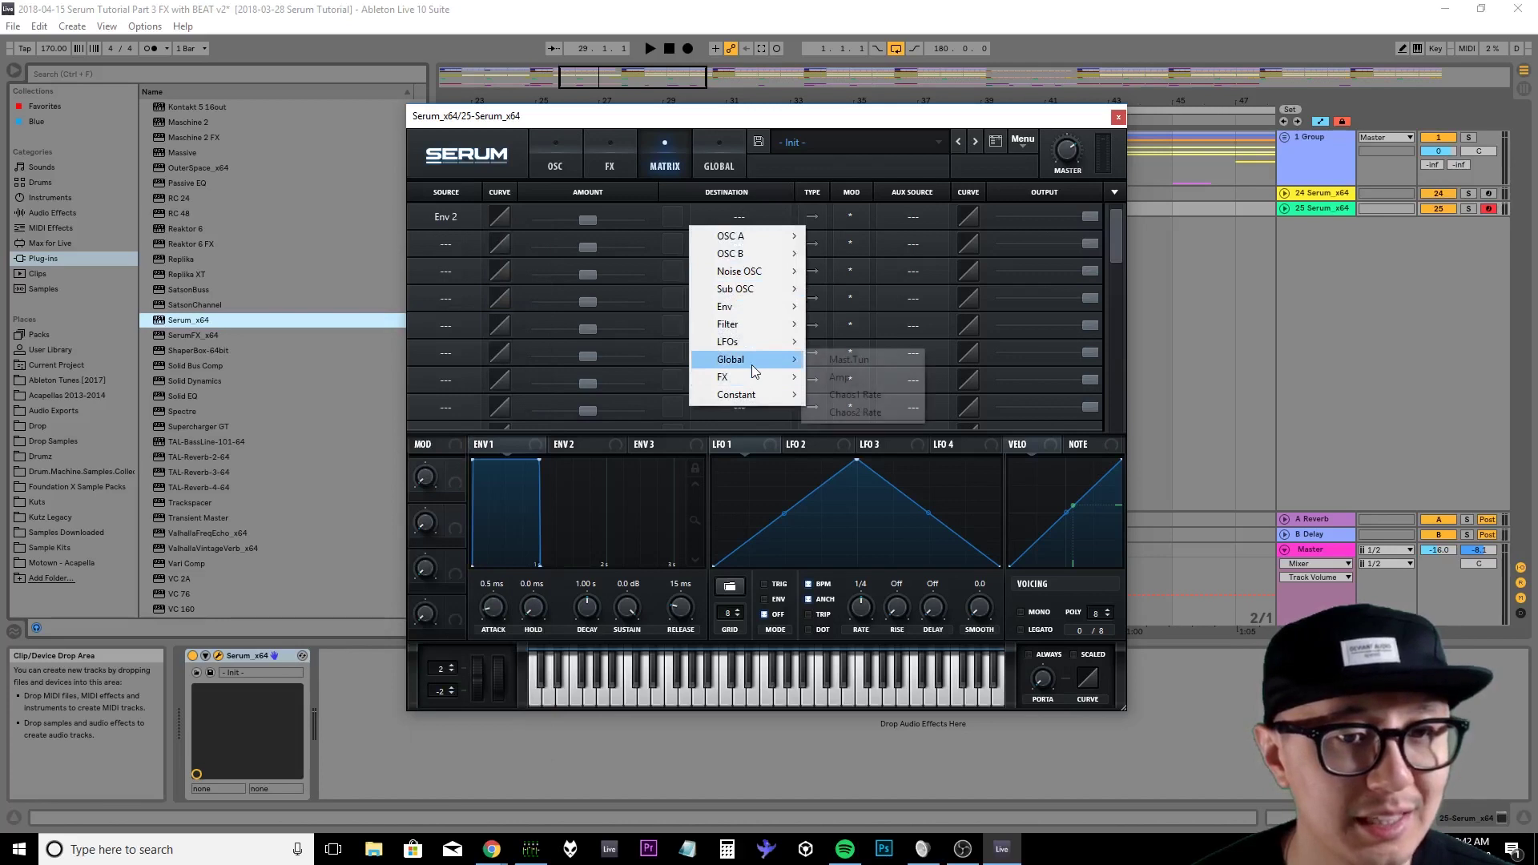
{"action": "left_click", "coordinate": [854, 360]}
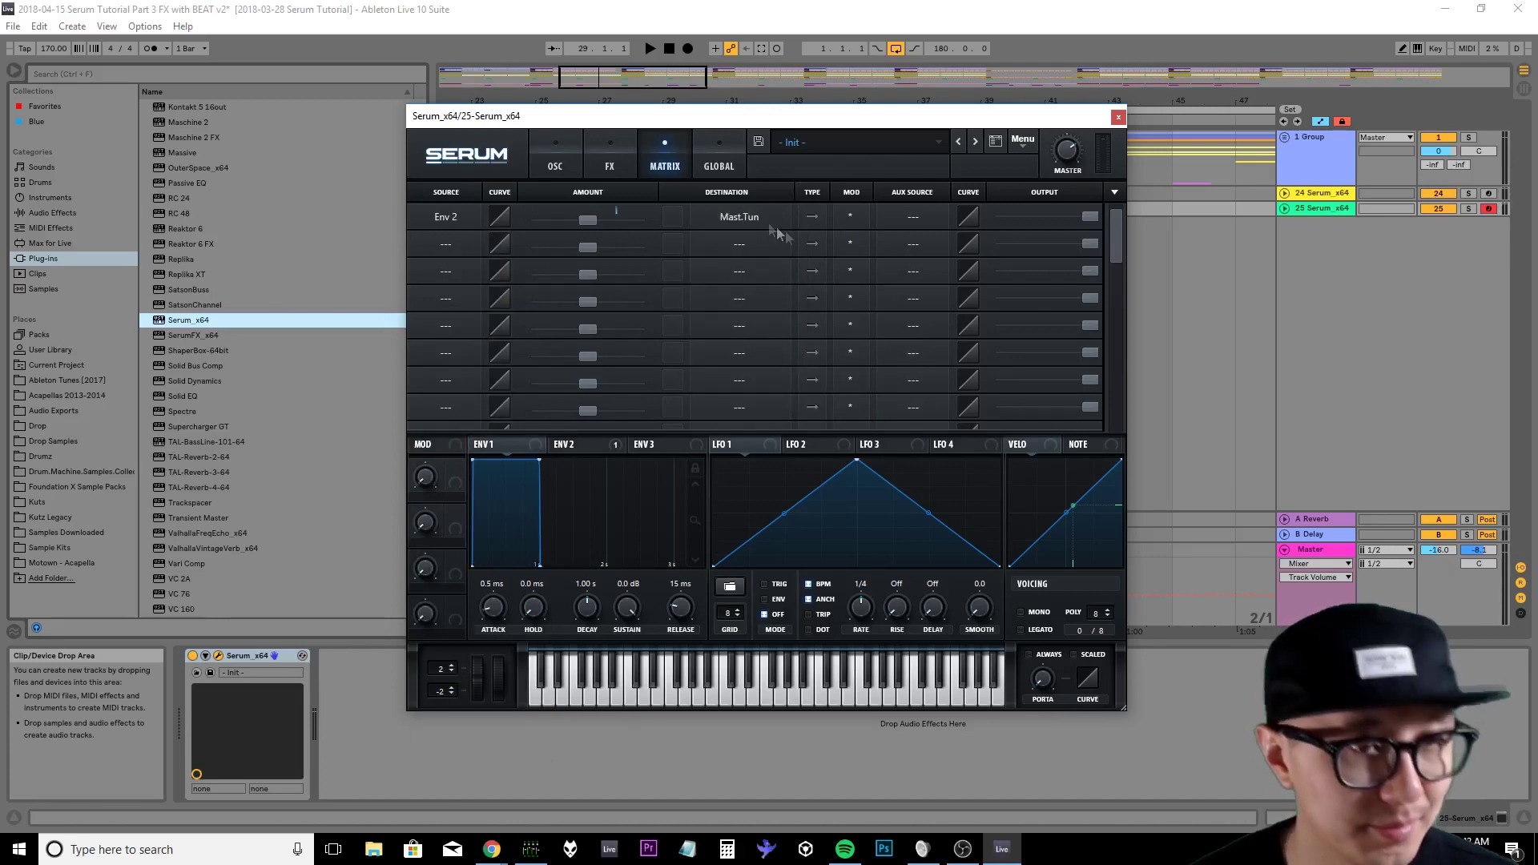
{"action": "mouse_move", "coordinate": [586, 220]}
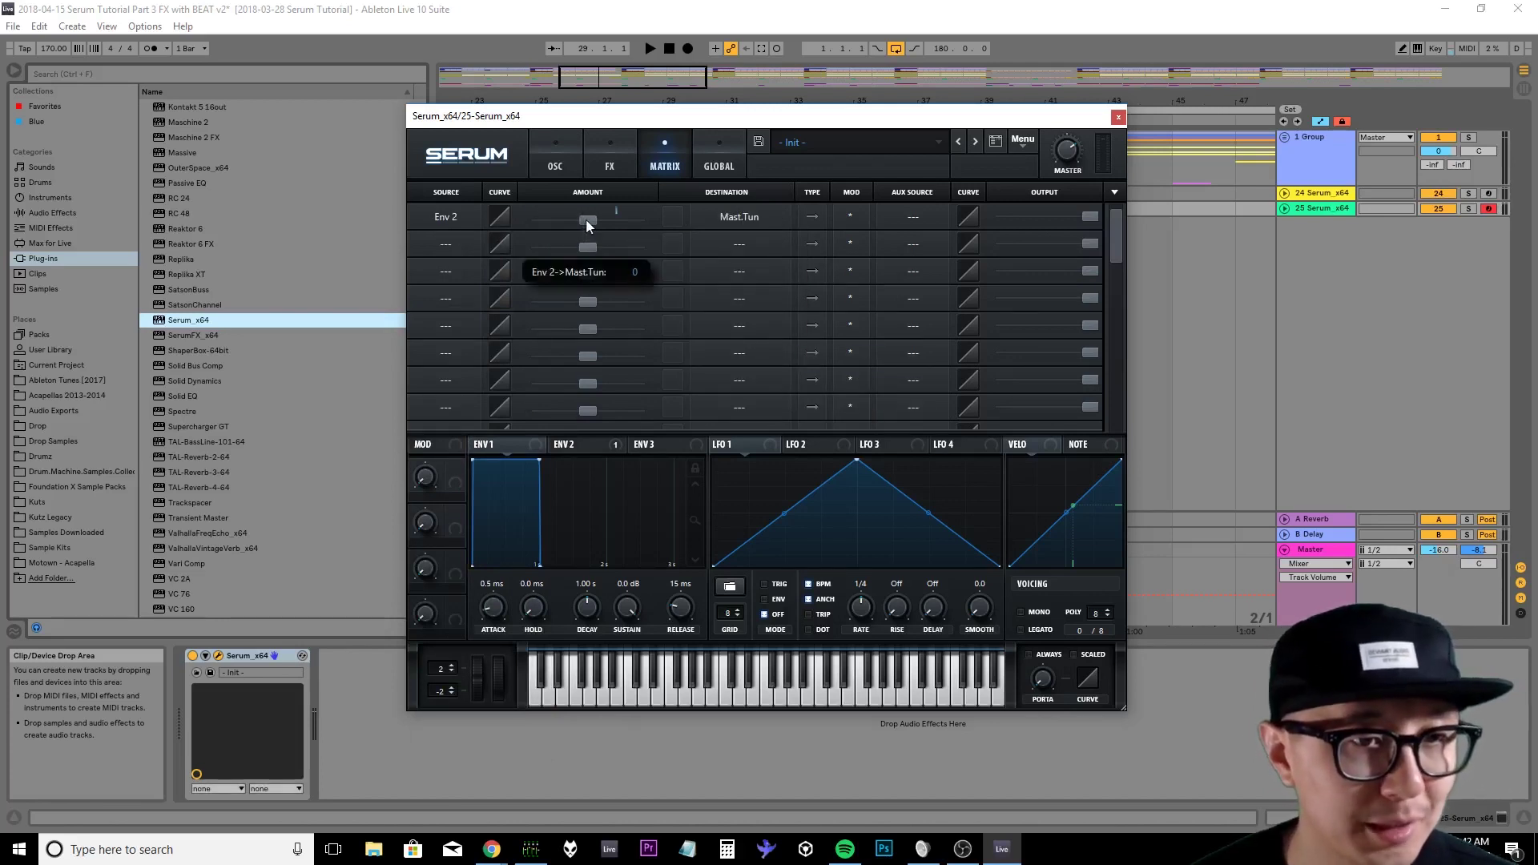
{"action": "left_click_drag", "start_coordinate": [597, 219], "coordinate": [611, 224]}
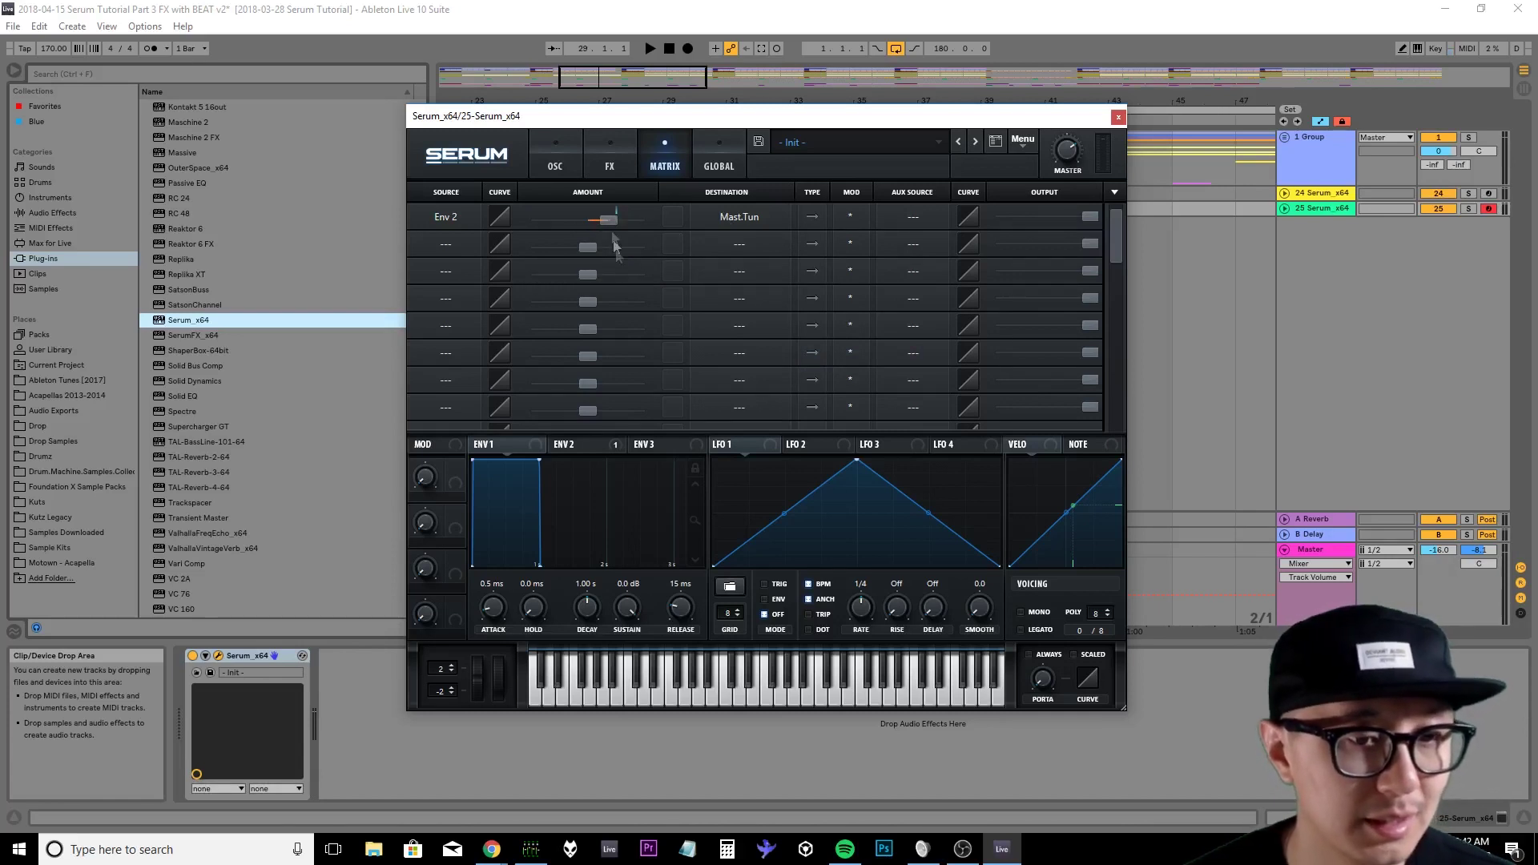
{"action": "left_click", "coordinate": [587, 447]}
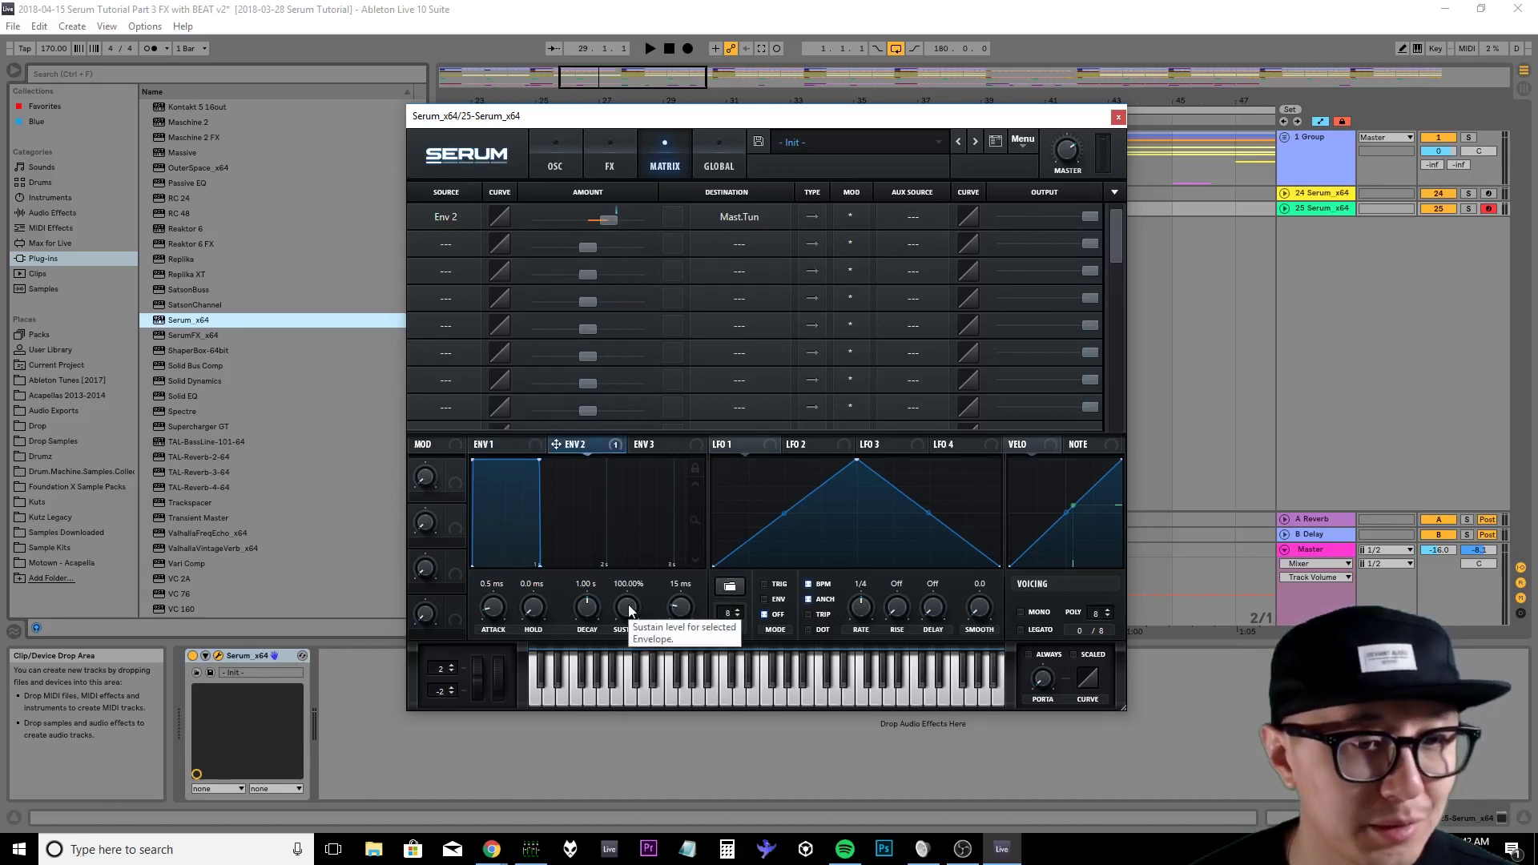
- Drop Envelope 2's sustain to 0% and set its decay to 2.08 s
{"action": "left_click_drag", "start_coordinate": [629, 604], "coordinate": [631, 856]}
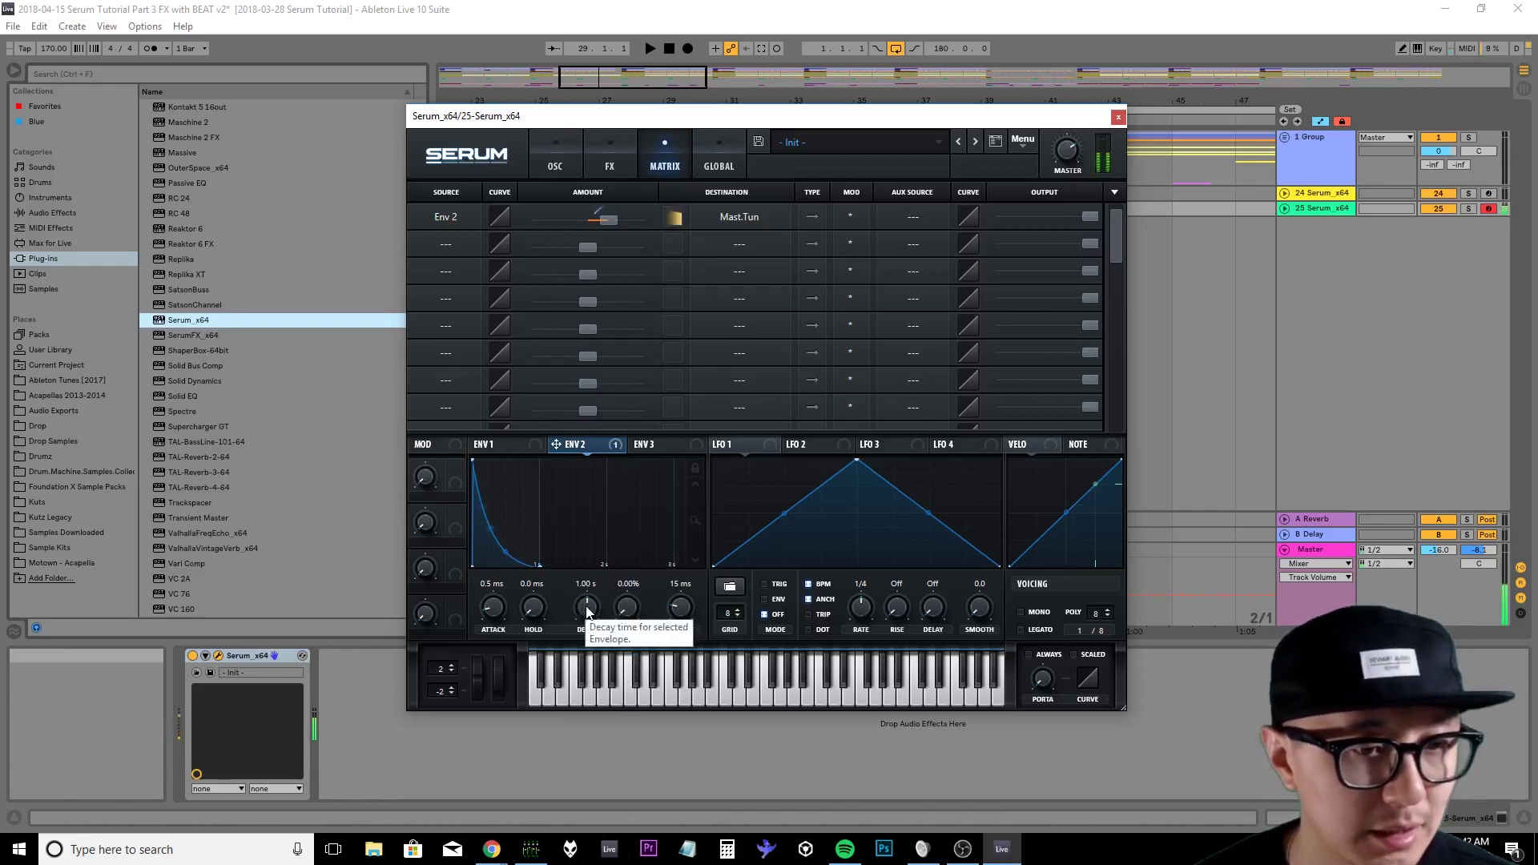
{"action": "mouse_move", "coordinate": [586, 611]}
{"action": "left_mouse_down"}
{"action": "mouse_move", "coordinate": [589, 631]}
{"action": "mouse_move", "coordinate": [589, 588]}
{"action": "mouse_move", "coordinate": [592, 611]}
{"action": "left_mouse_up"}
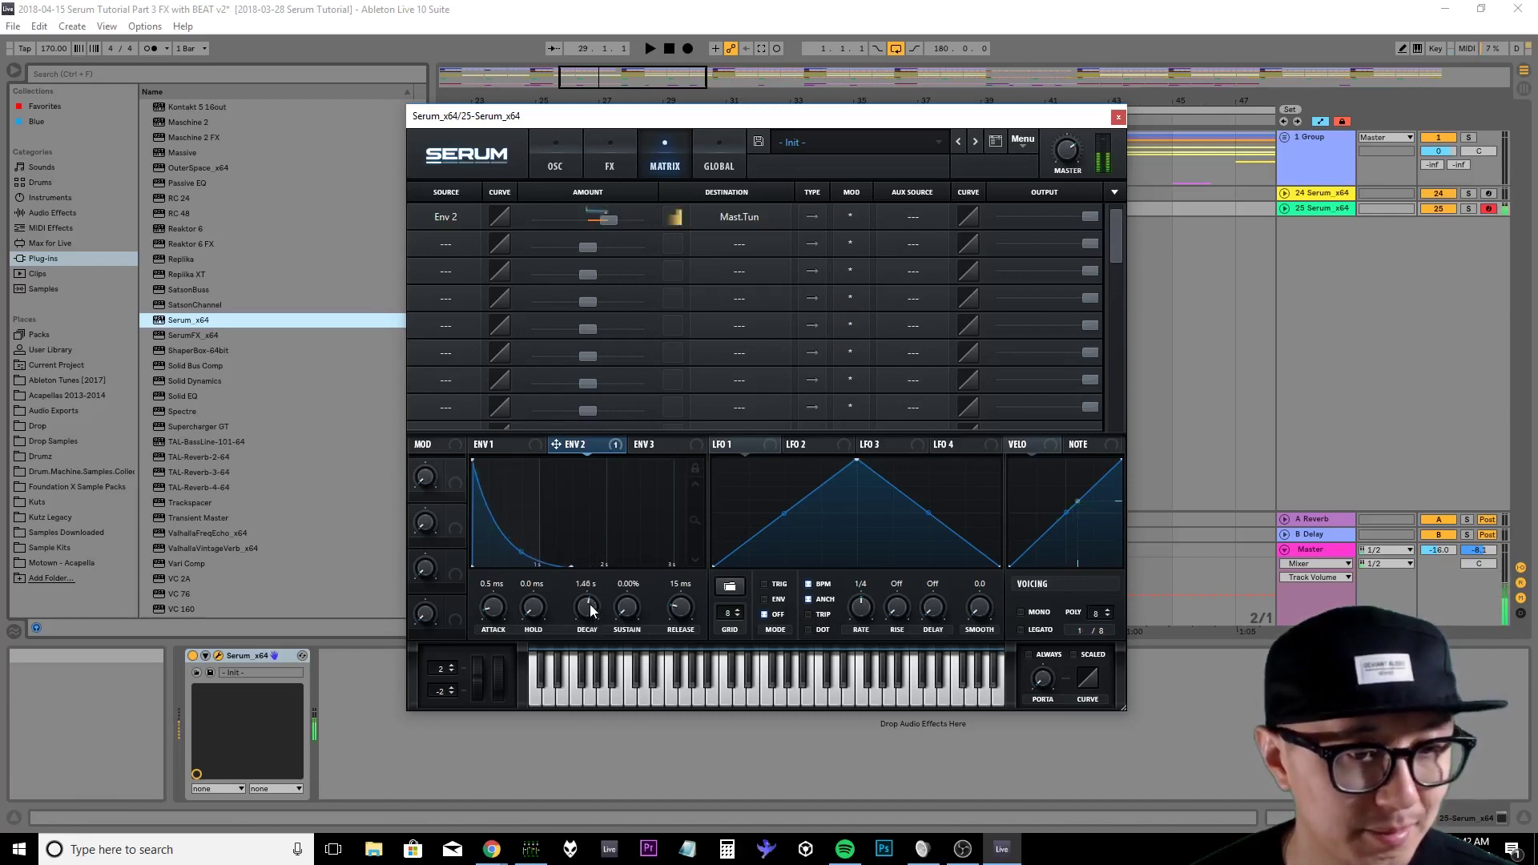
{"action": "left_click_drag", "start_coordinate": [590, 611], "coordinate": [592, 604]}
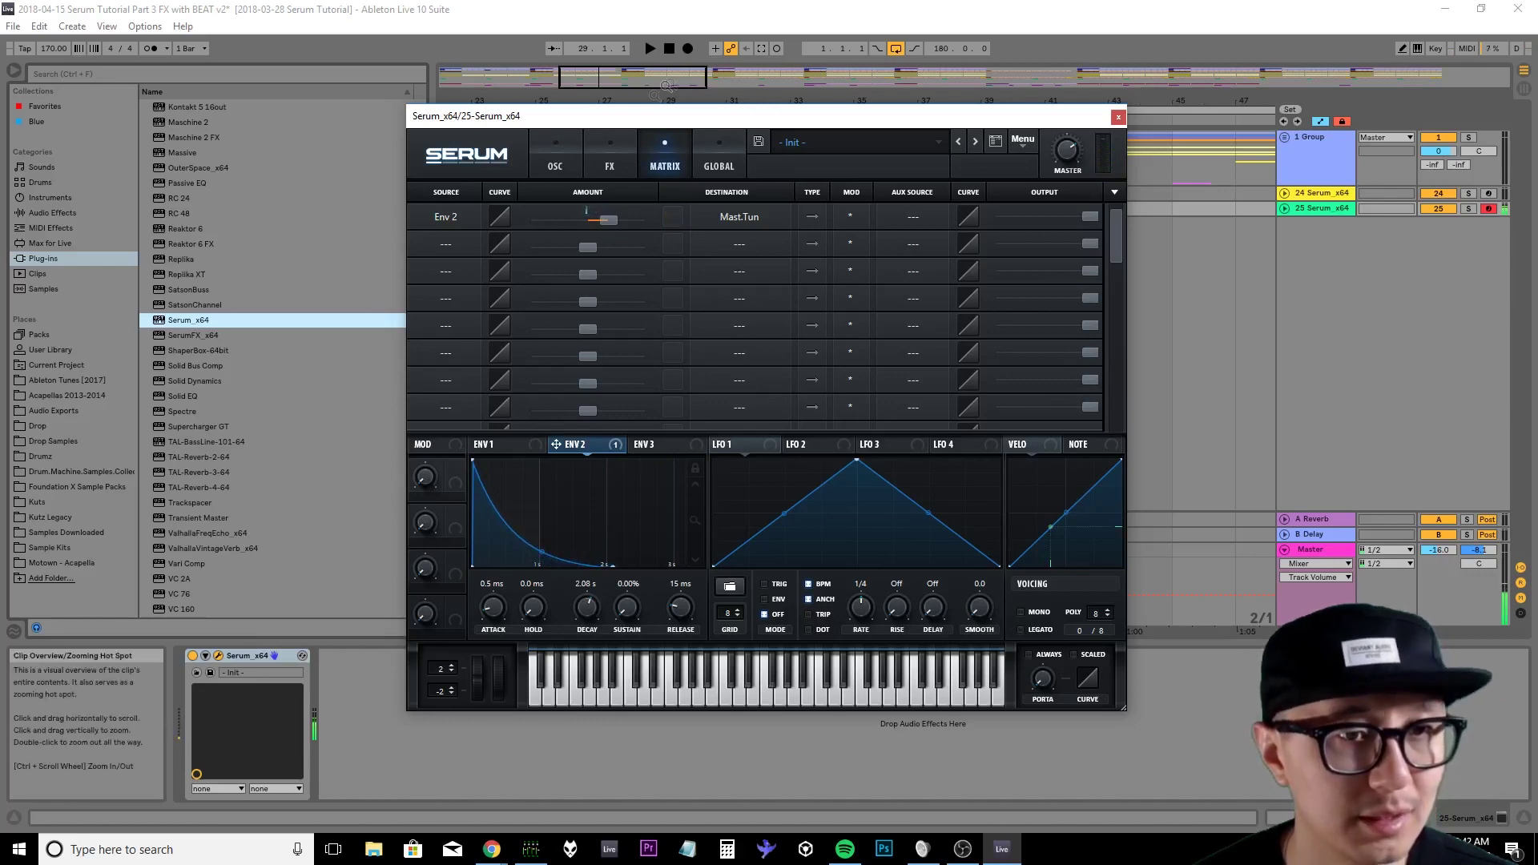
{"action": "left_click", "coordinate": [611, 161]}
- Enable the Reverb in the second Serum's effects rack and return to the oscillator page
{"action": "left_click", "coordinate": [427, 367]}
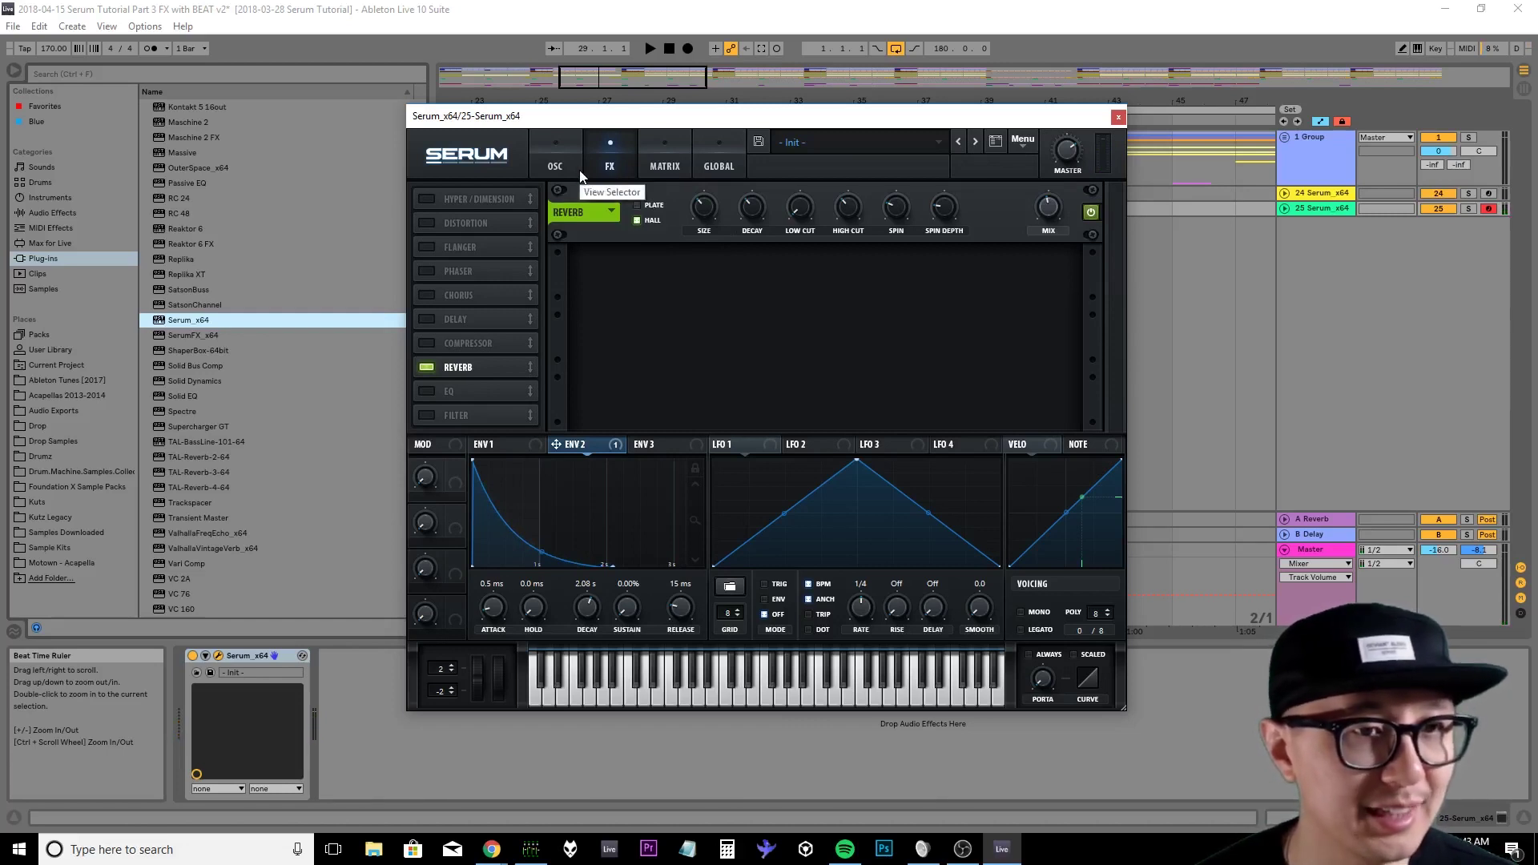
{"action": "left_click", "coordinate": [551, 158]}
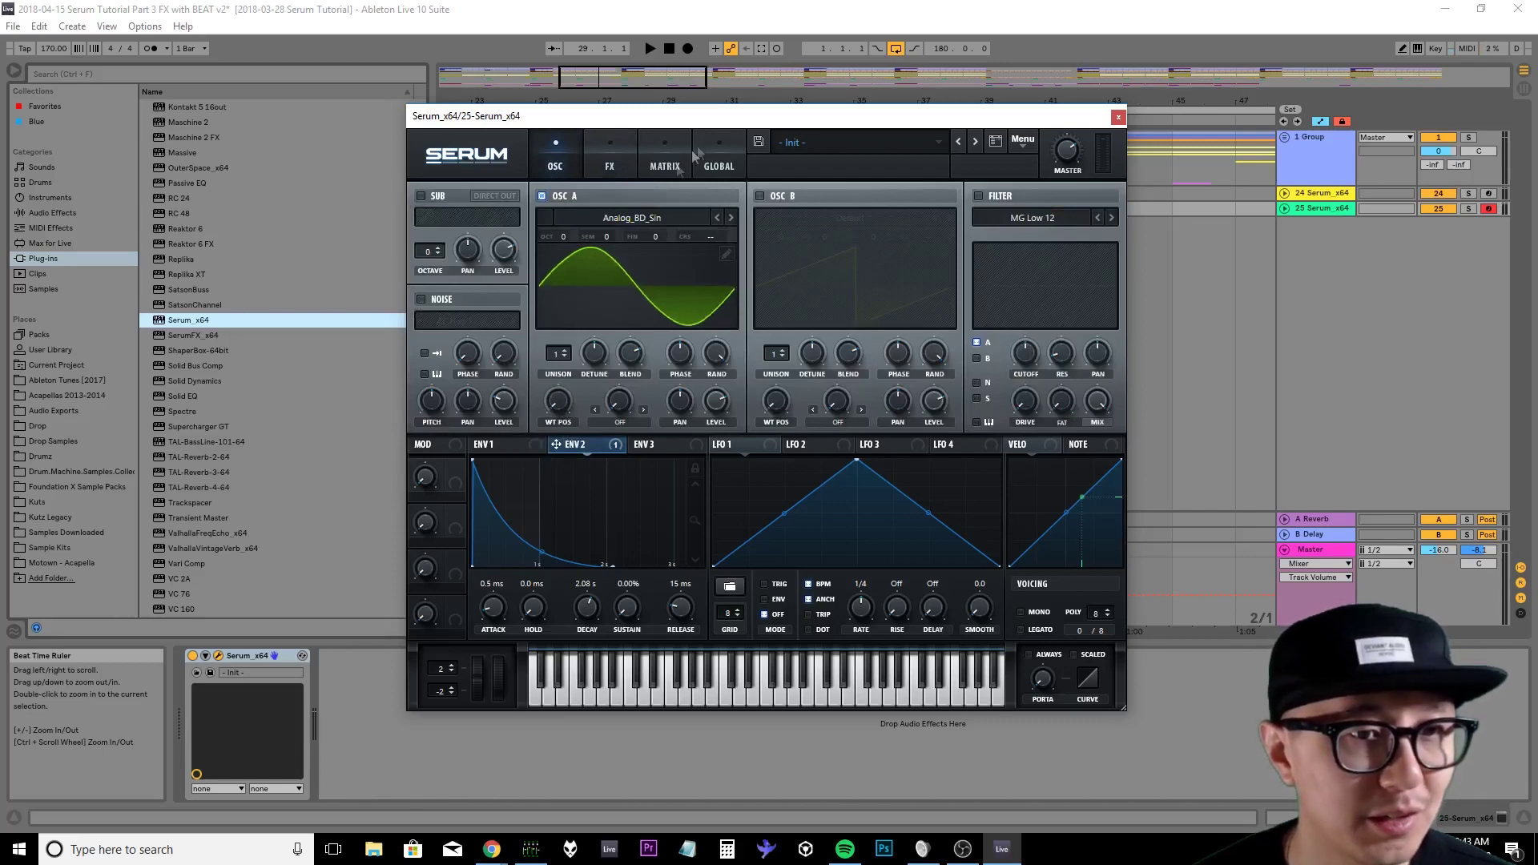
- Load the Analog > Basic Shapes wavetable into oscillator A and set its wavetable position to 2
{"action": "left_click", "coordinate": [648, 218]}
{"action": "mouse_move", "coordinate": [647, 239]}
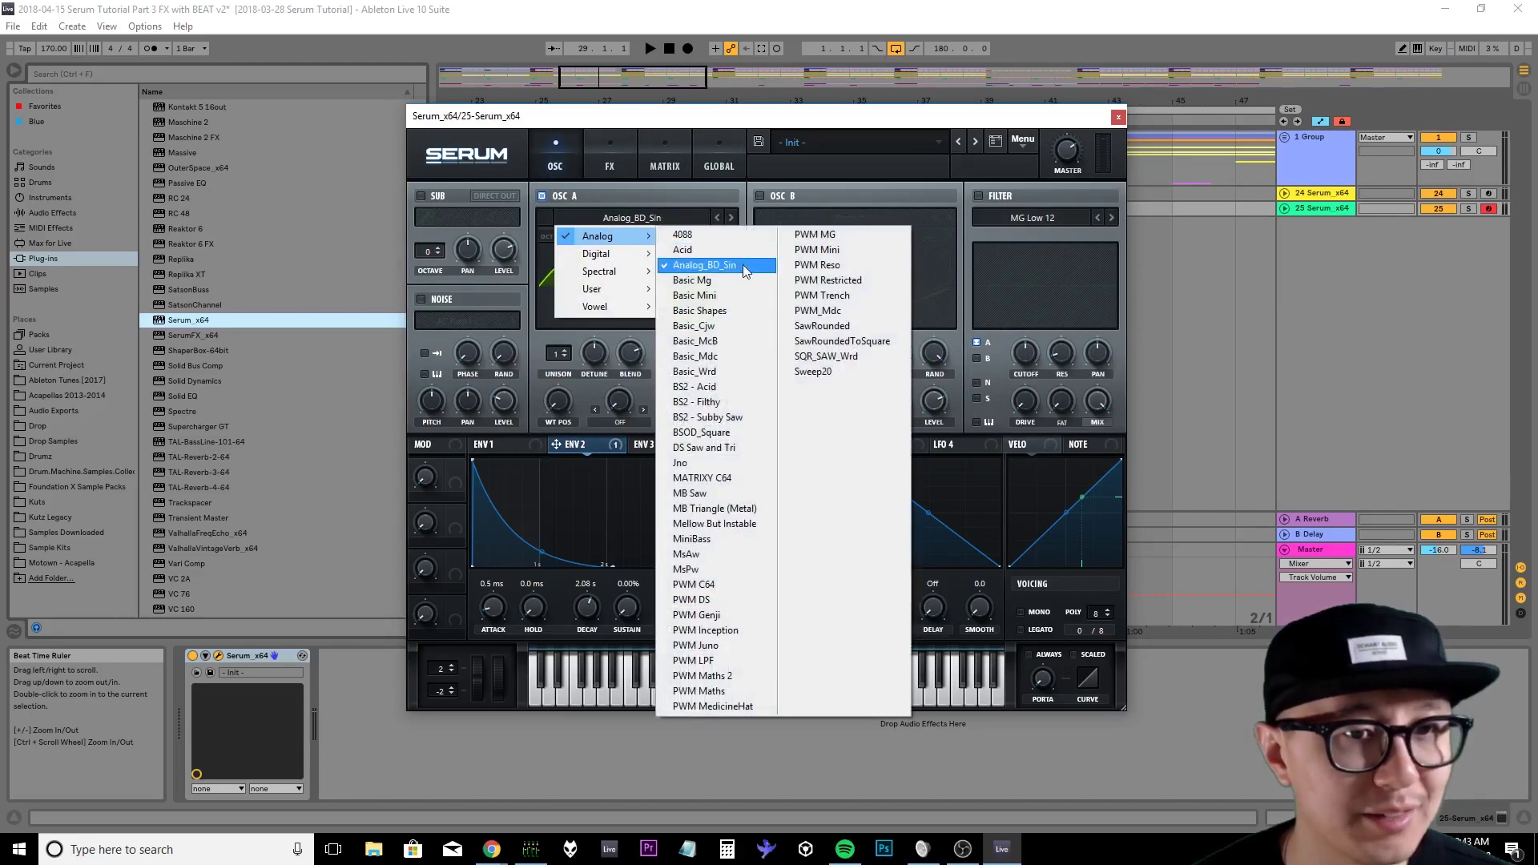
{"action": "left_click", "coordinate": [703, 311]}
{"action": "left_click_drag", "start_coordinate": [559, 402], "coordinate": [569, 323]}
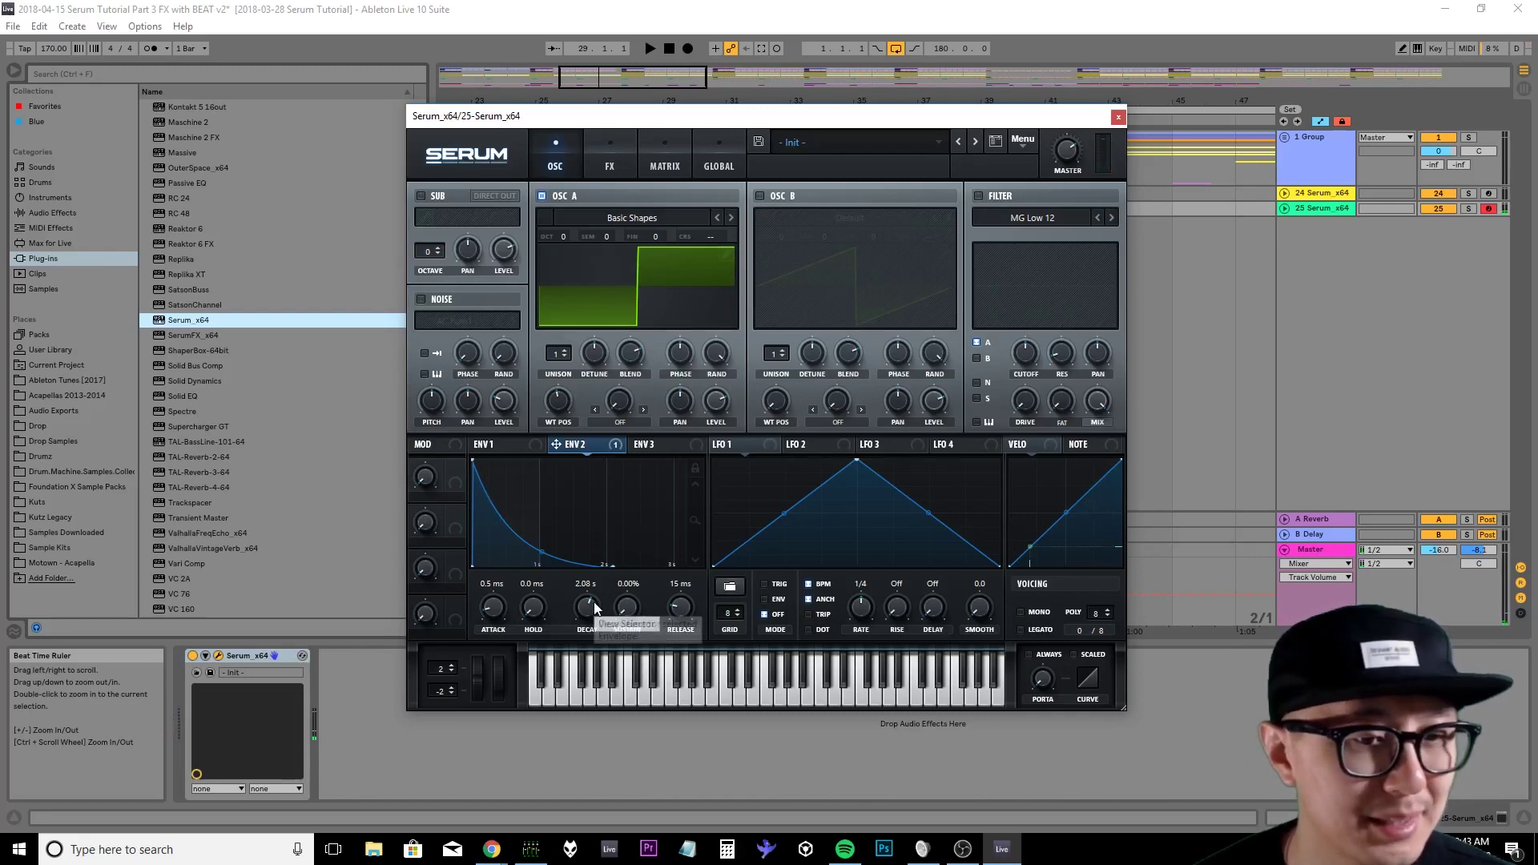
- Straighten Env 2's decay curve and shorten its decay to 423 ms
{"action": "left_click_drag", "start_coordinate": [600, 613], "coordinate": [597, 630]}
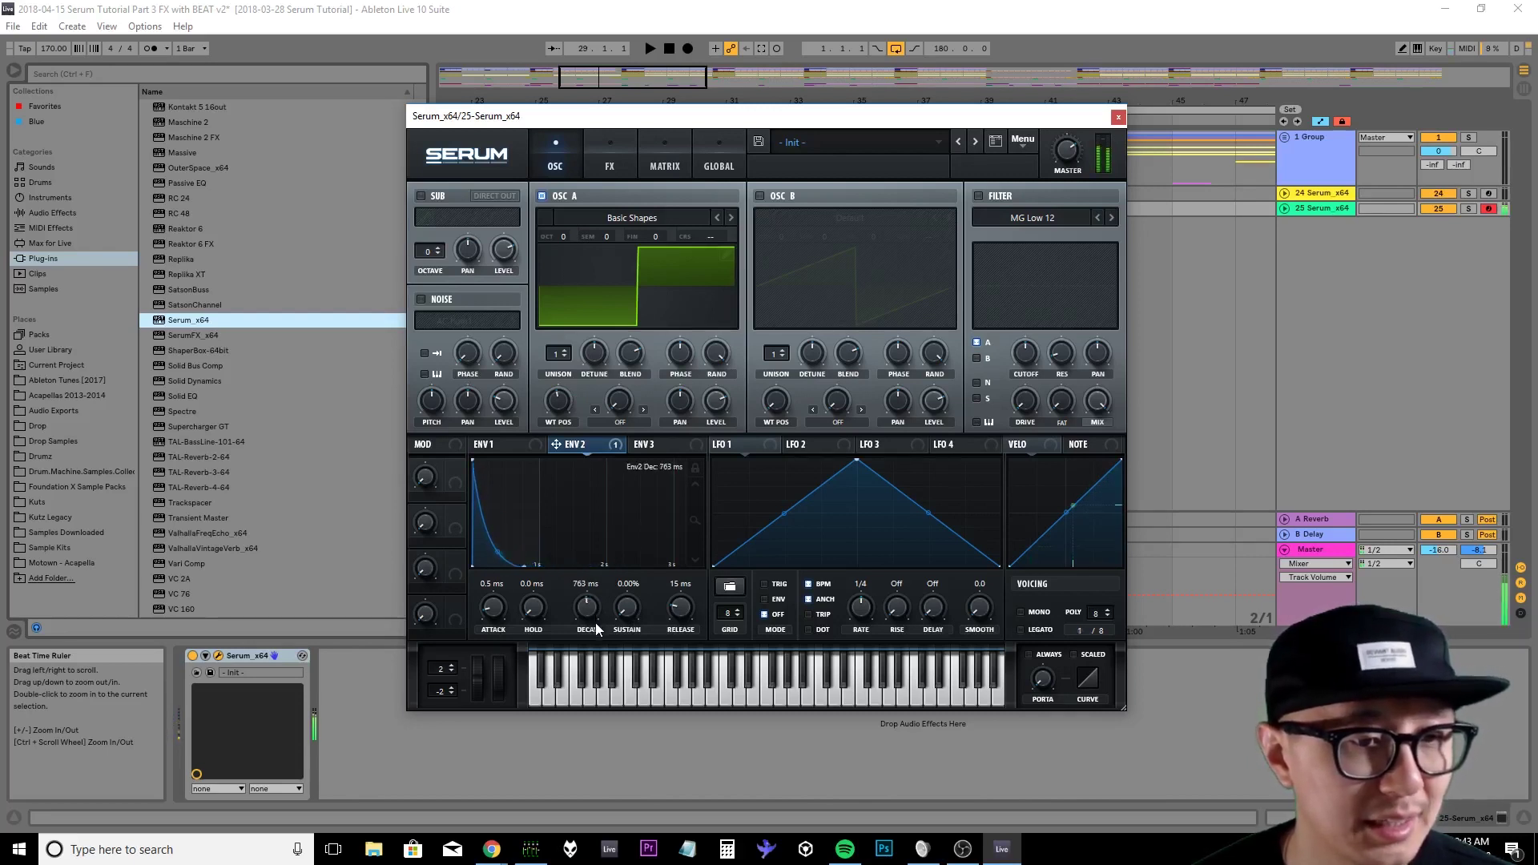
{"action": "mouse_move", "coordinate": [595, 629]}
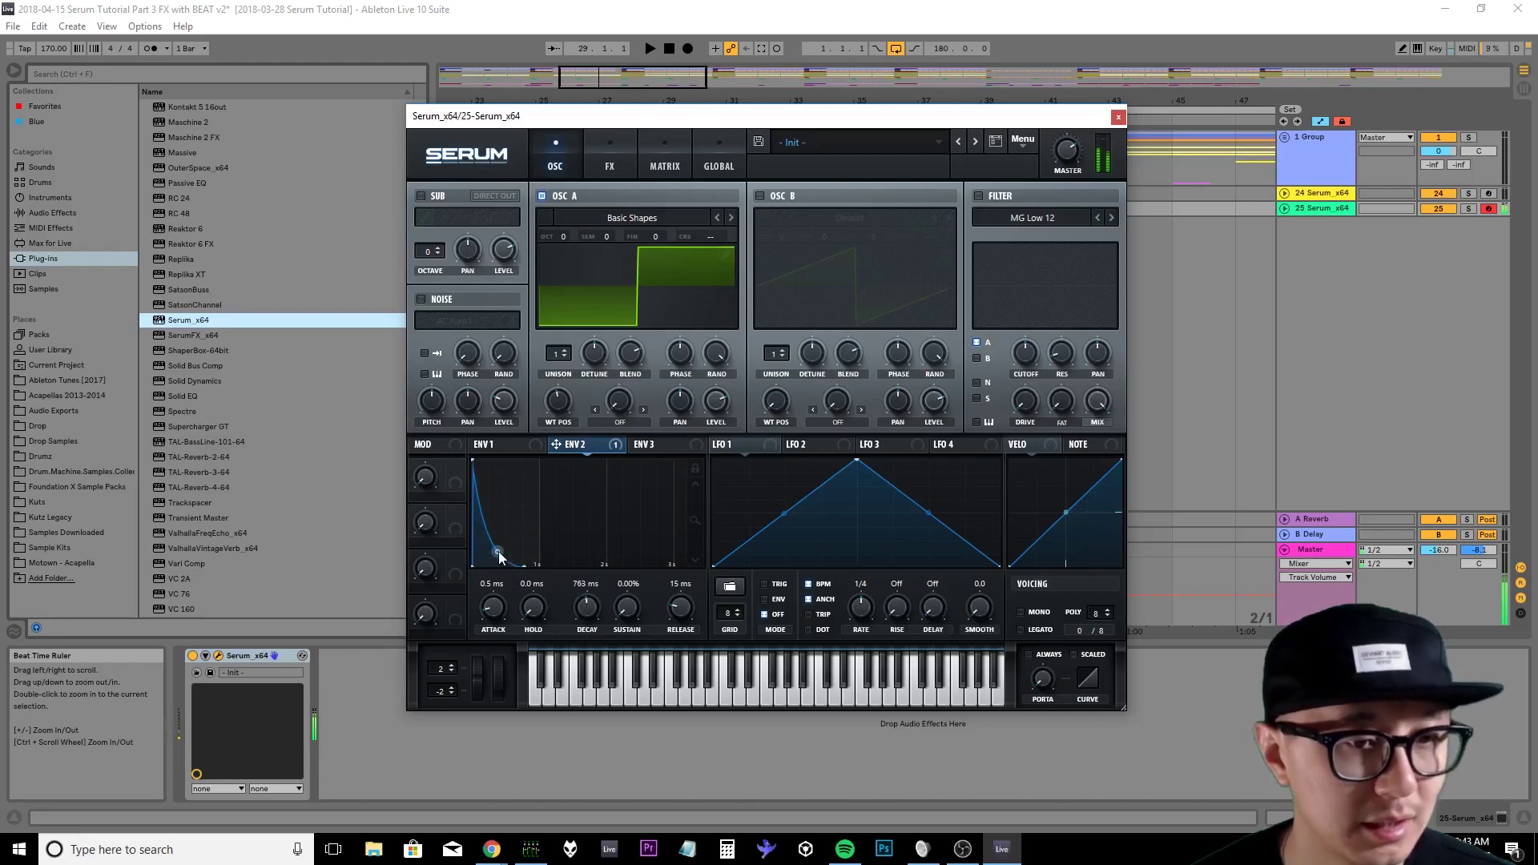
{"action": "left_click_drag", "start_coordinate": [498, 547], "coordinate": [497, 519]}
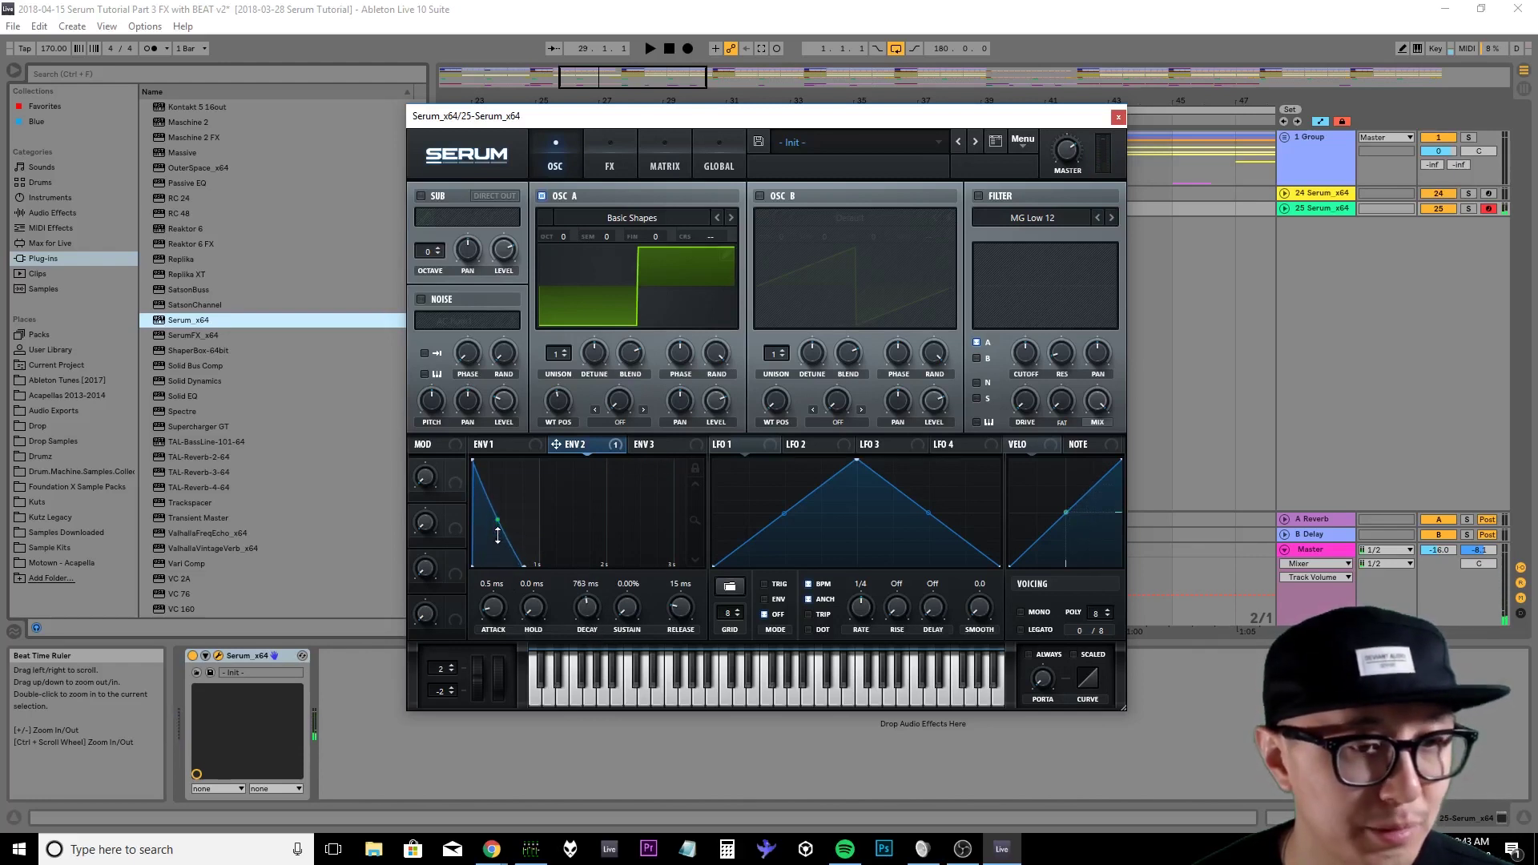
{"action": "left_click_drag", "start_coordinate": [584, 615], "coordinate": [587, 626]}
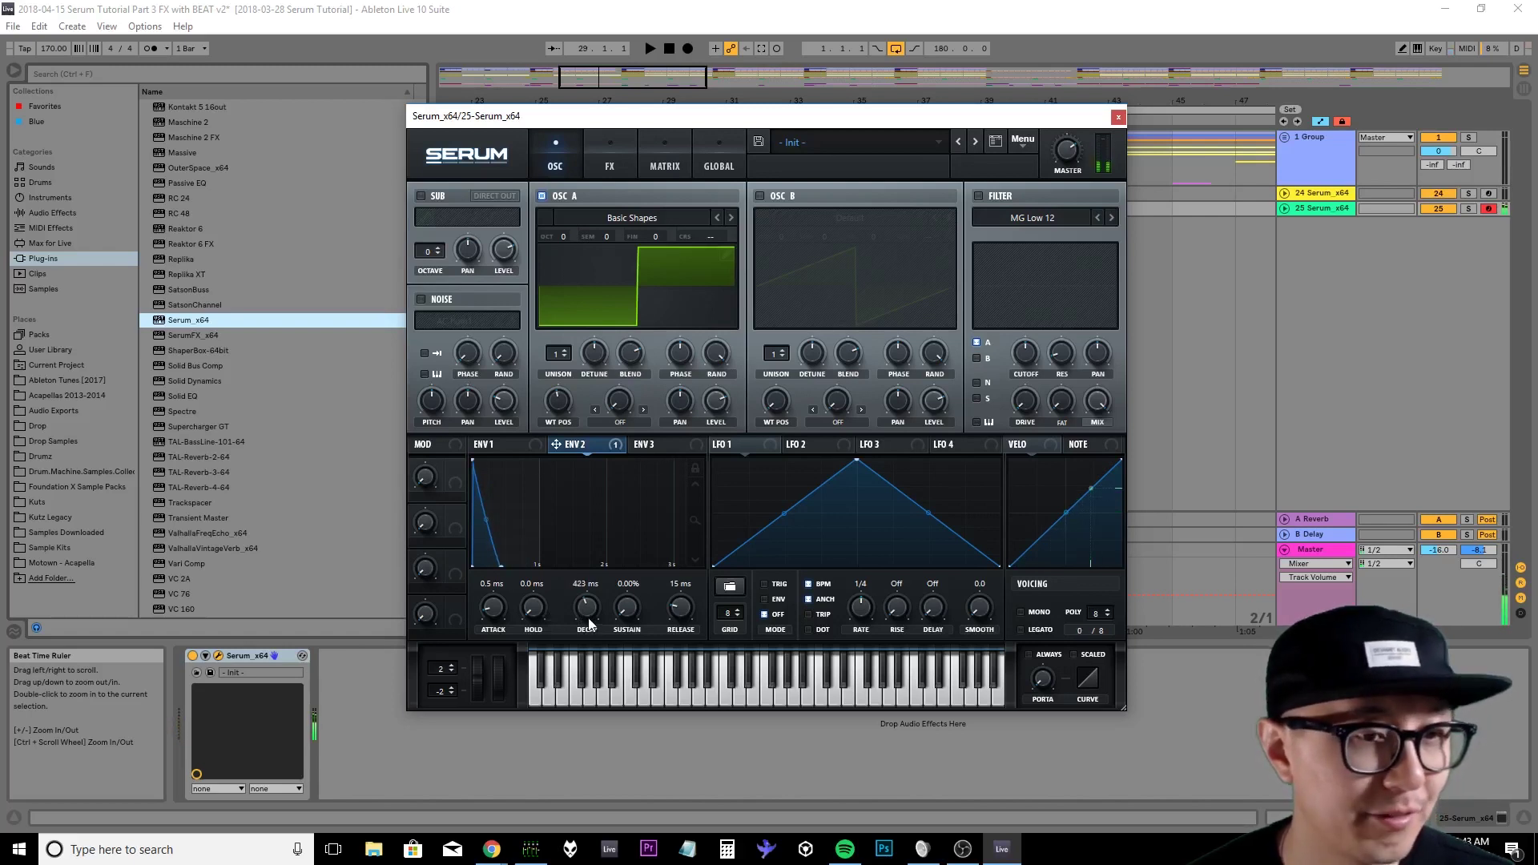
{"action": "left_click", "coordinate": [504, 447]}
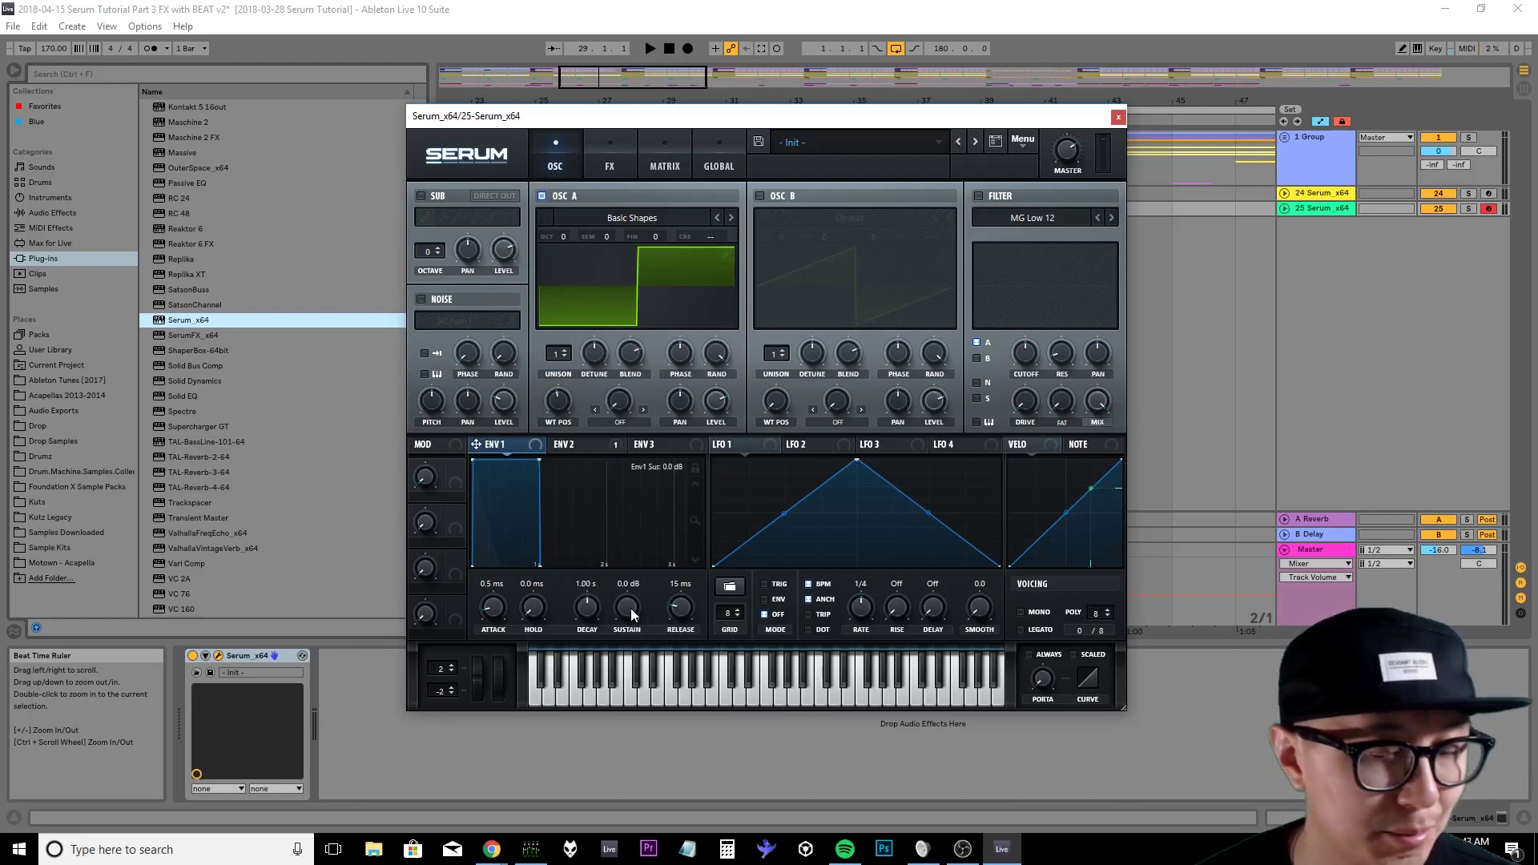
- Drop Env 1's sustain to -inf dB and cut its decay to about 244 ms
{"action": "left_click_drag", "start_coordinate": [631, 610], "coordinate": [628, 785]}
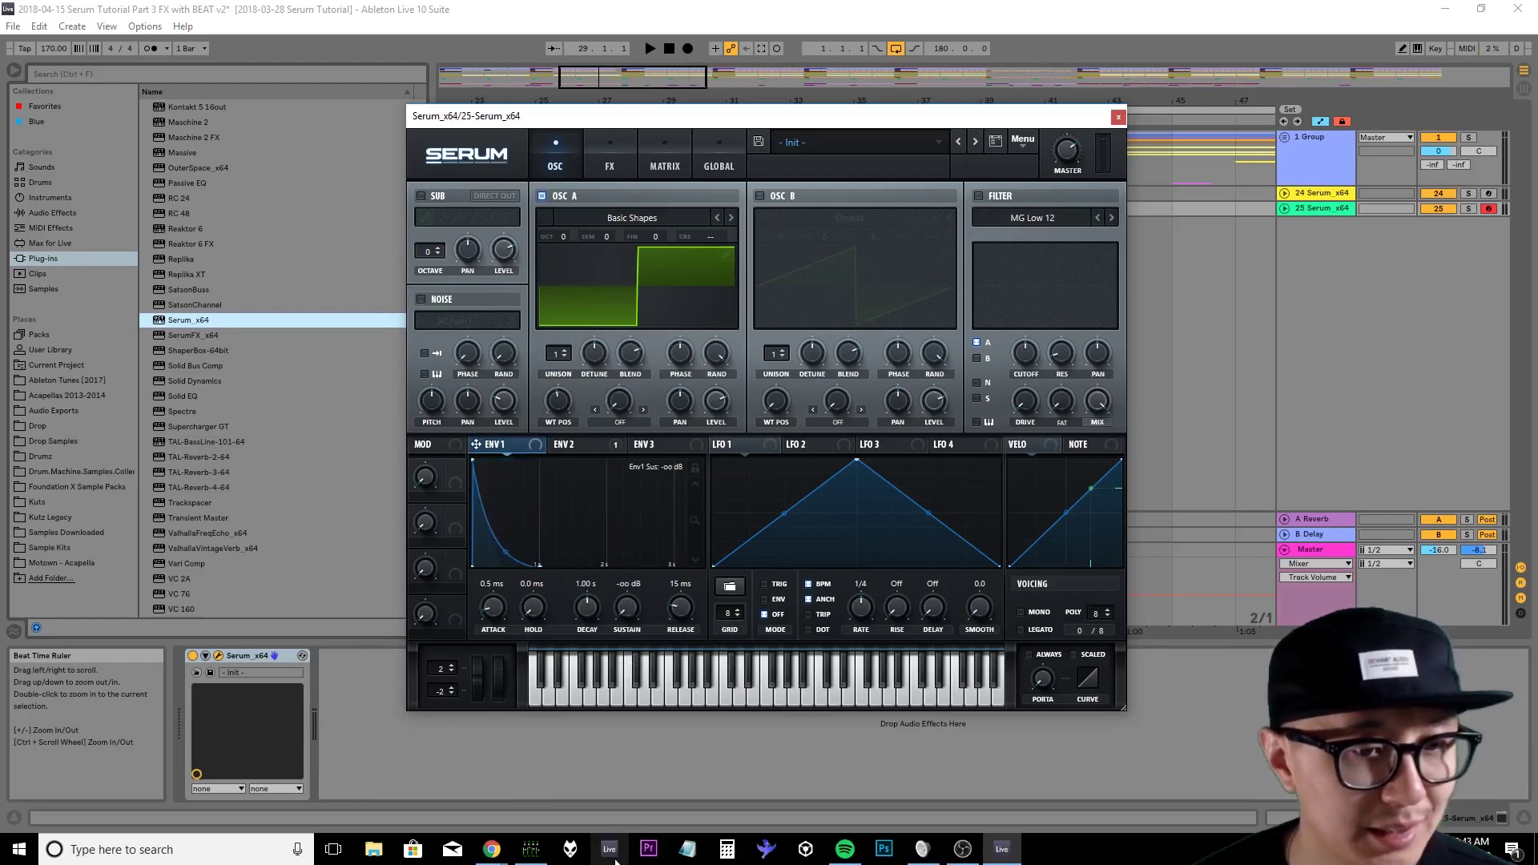
{"action": "left_click_drag", "start_coordinate": [588, 609], "coordinate": [590, 629]}
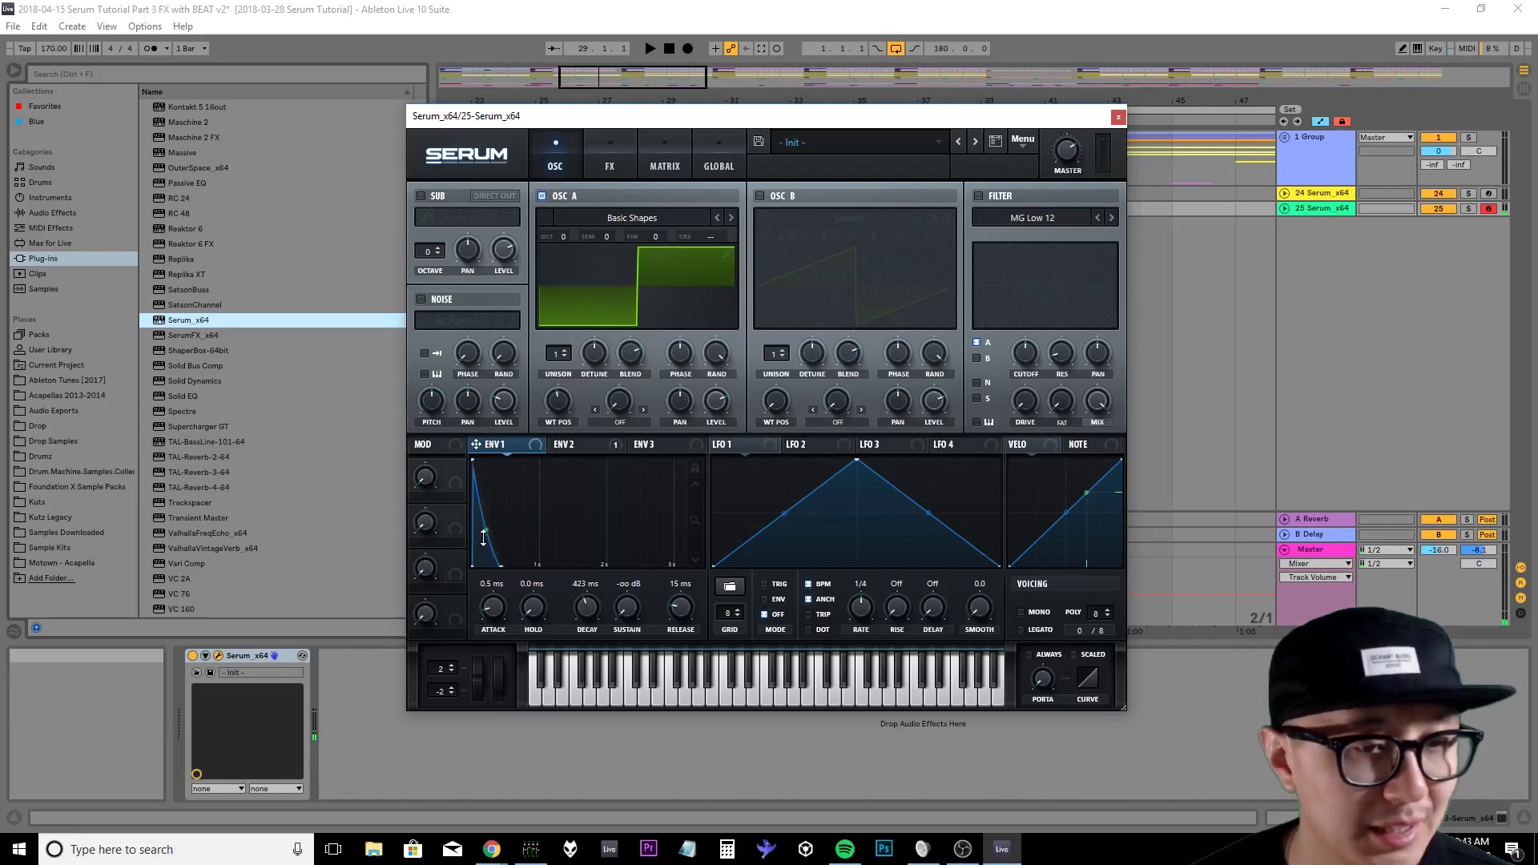
{"action": "left_click_drag", "start_coordinate": [581, 614], "coordinate": [588, 617]}
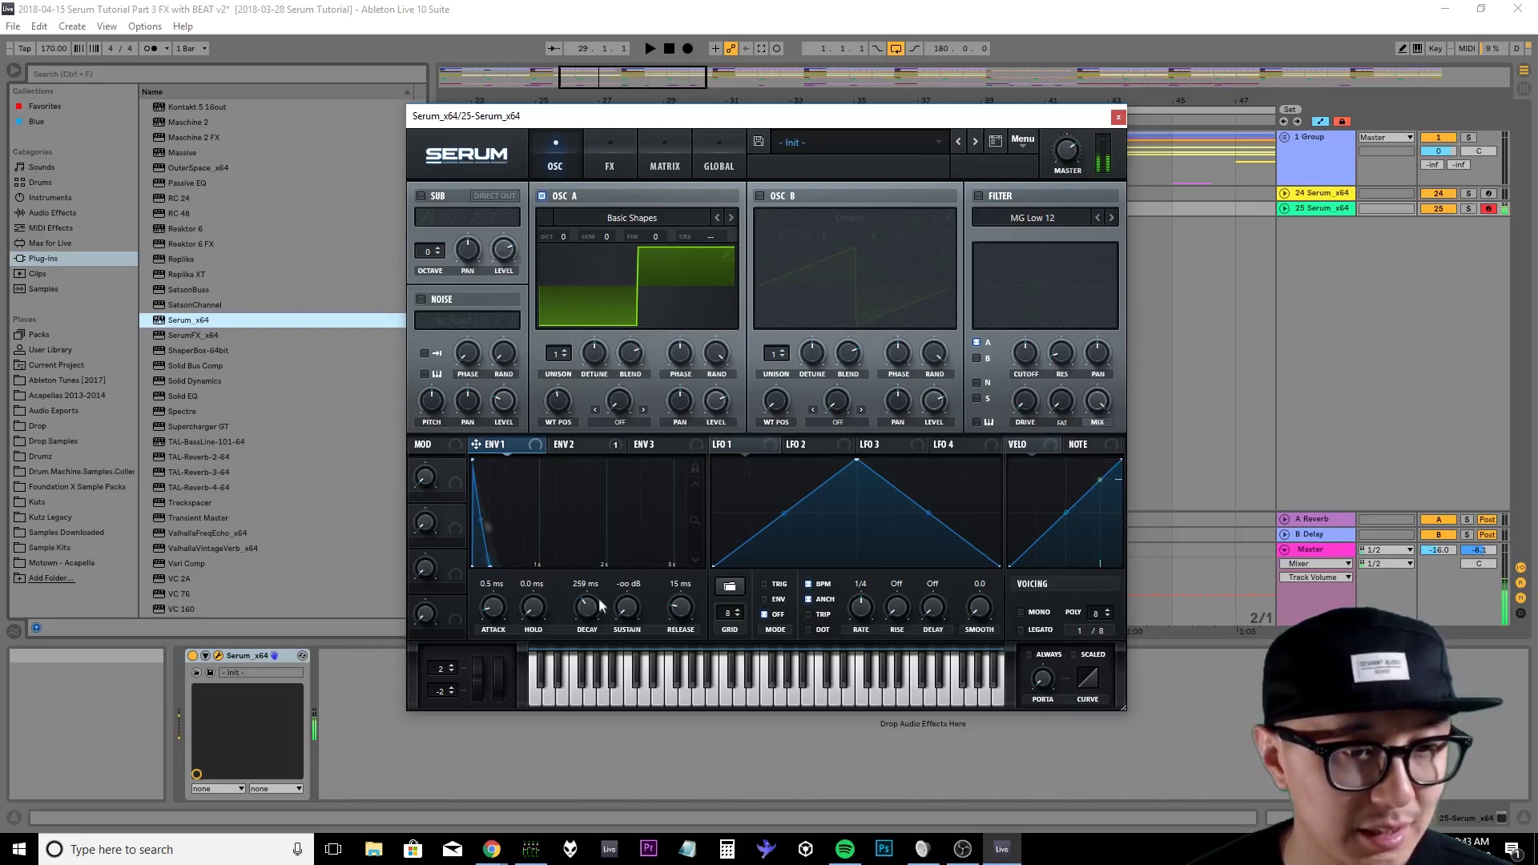
{"action": "left_click_drag", "start_coordinate": [598, 606], "coordinate": [595, 610]}
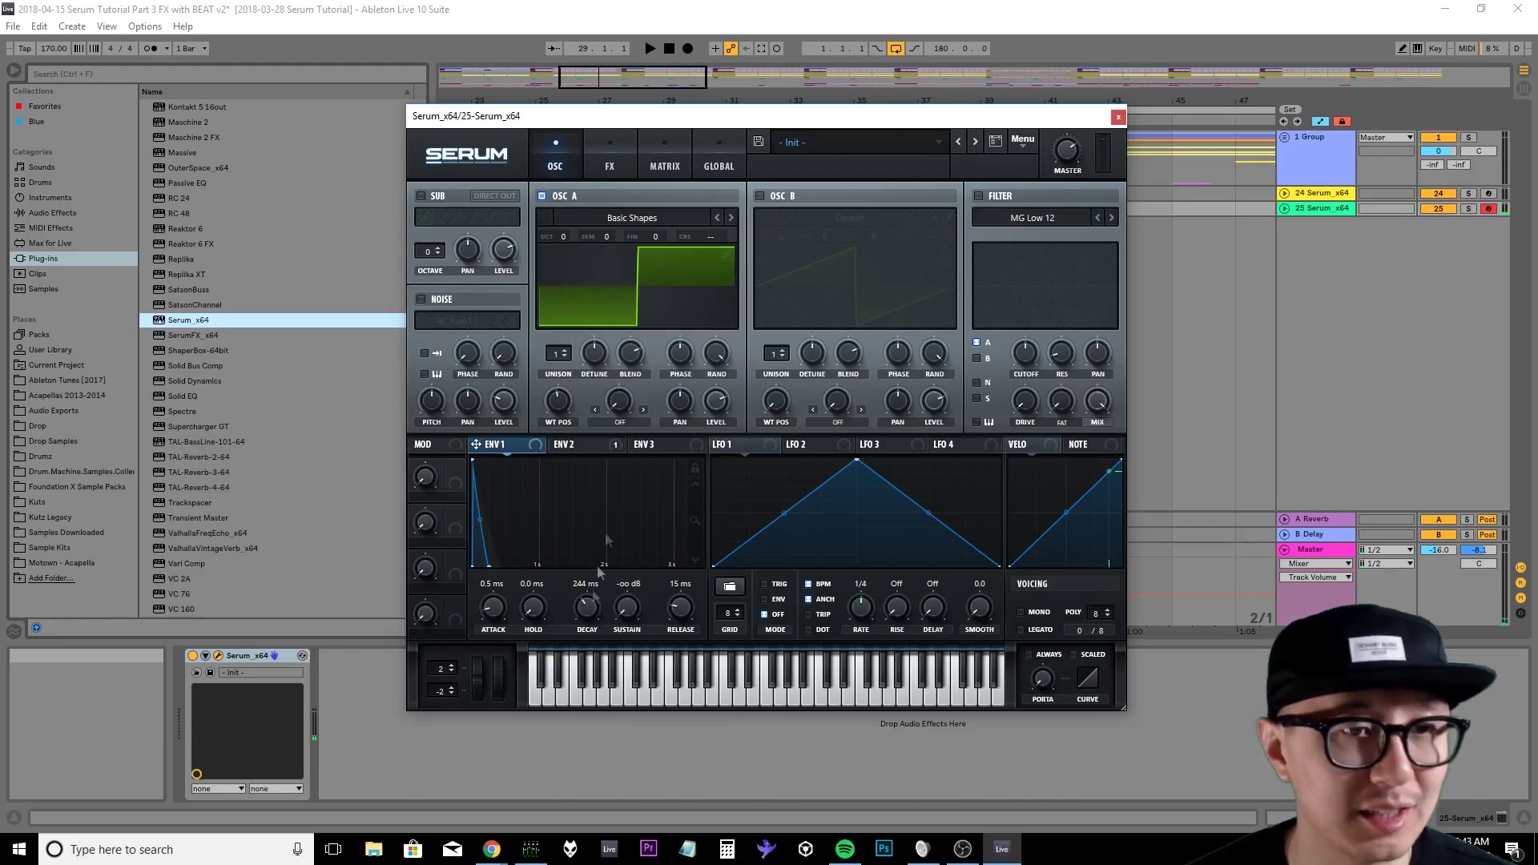
- Enable Serum's delay with 1/8 timing next to the reverb, then close the plugin window
{"action": "left_click", "coordinate": [603, 170]}
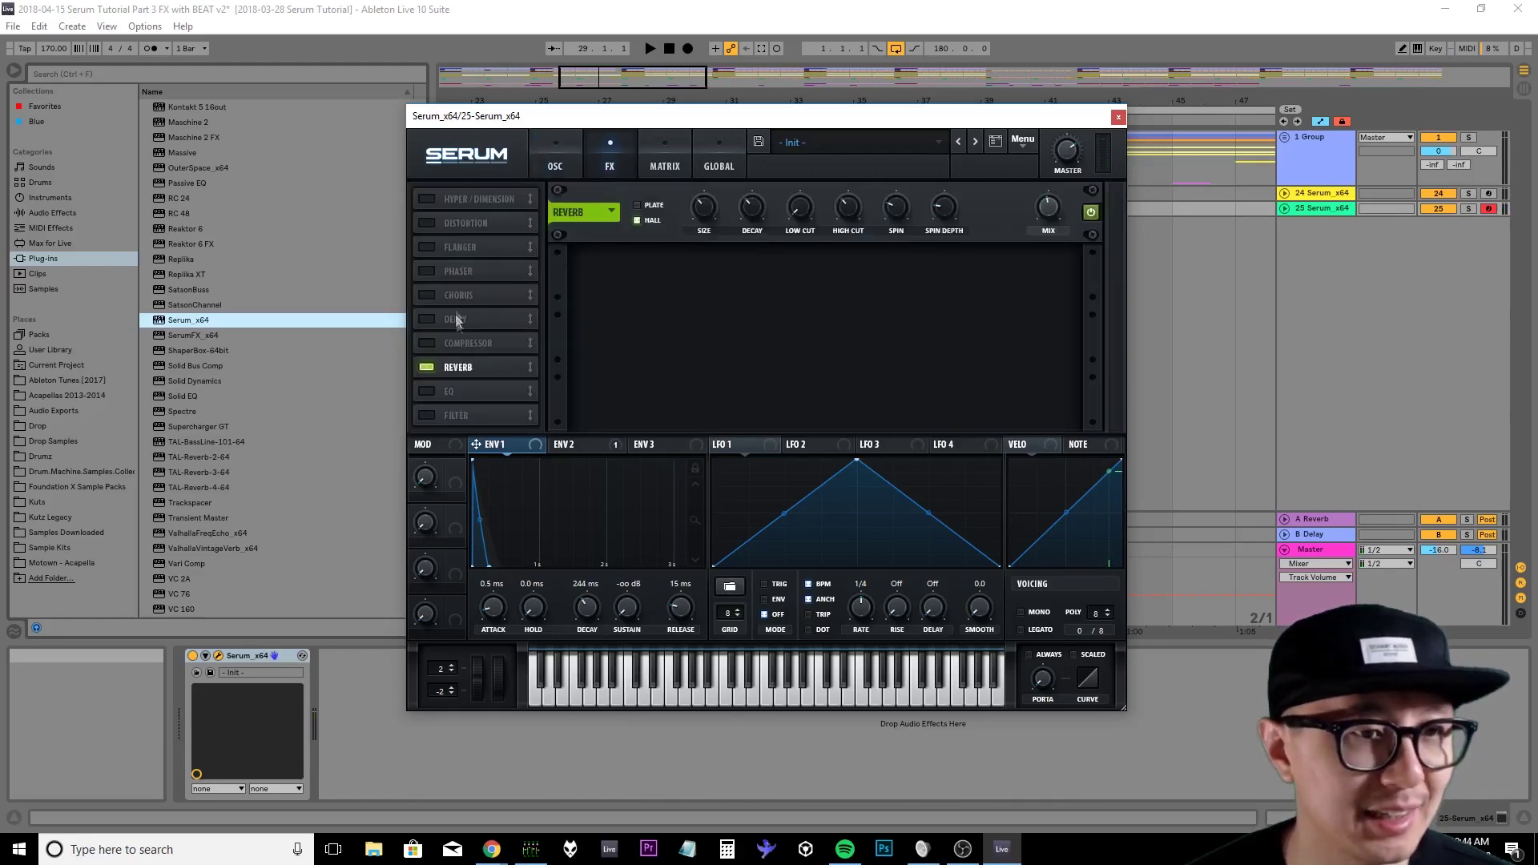
{"action": "left_click", "coordinate": [430, 321]}
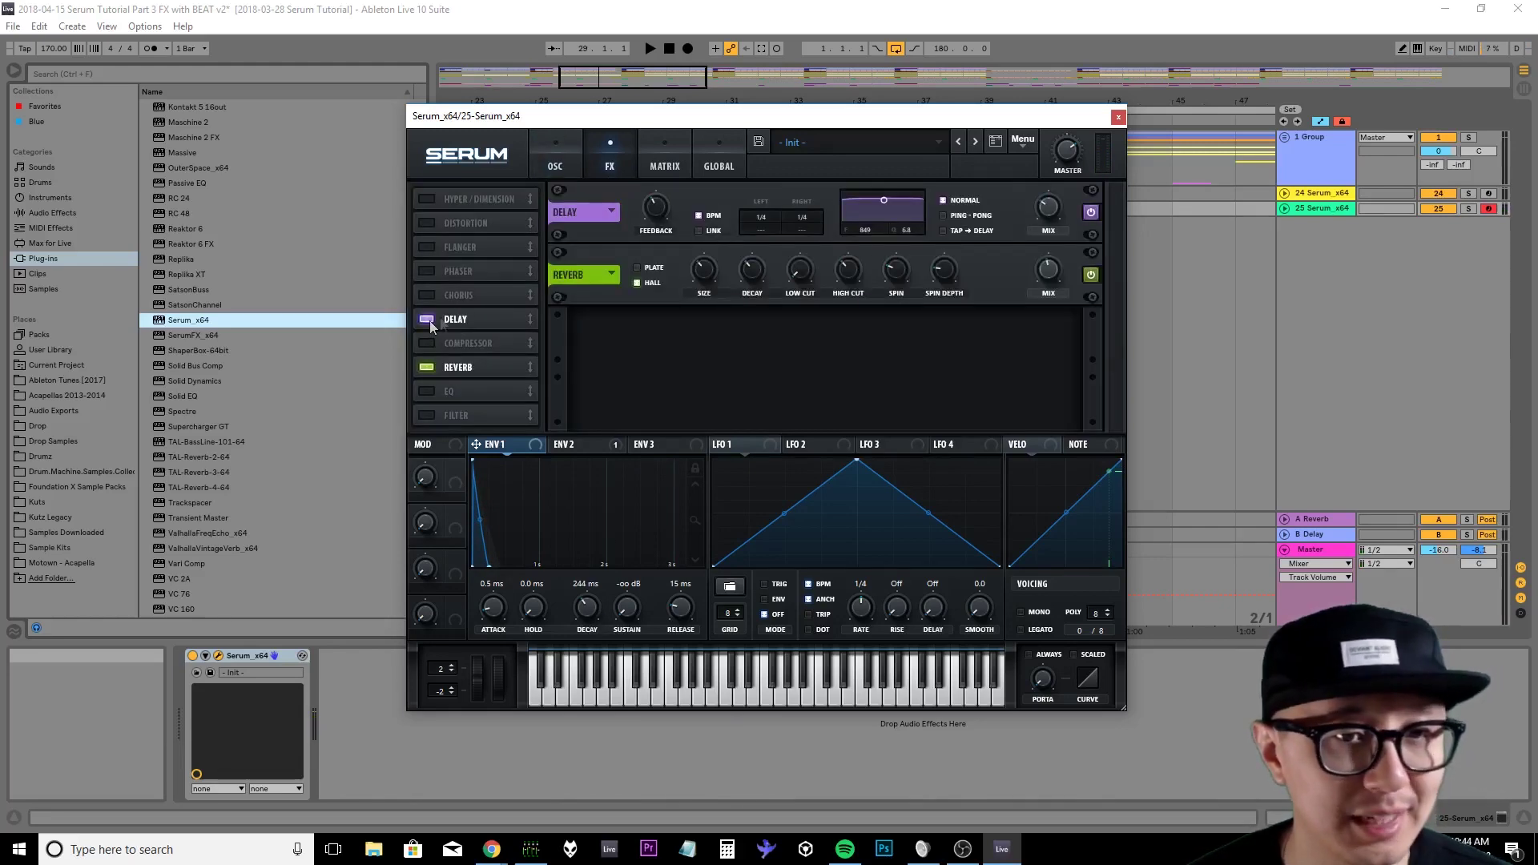
{"action": "left_click_drag", "start_coordinate": [766, 213], "coordinate": [770, 233]}
{"action": "left_click", "coordinate": [804, 217]}
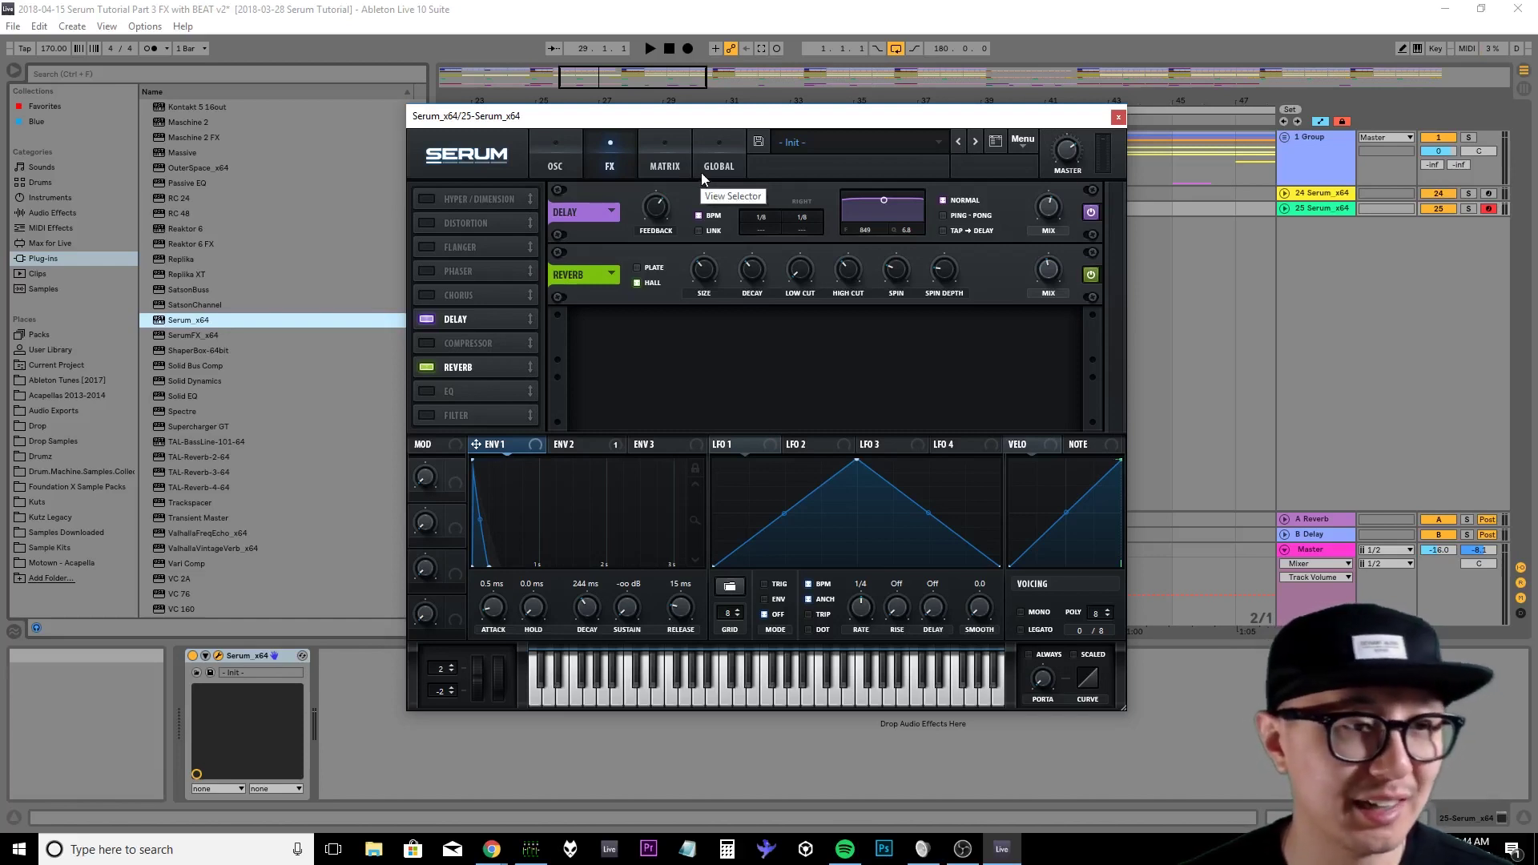
{"action": "left_click", "coordinate": [1119, 117]}
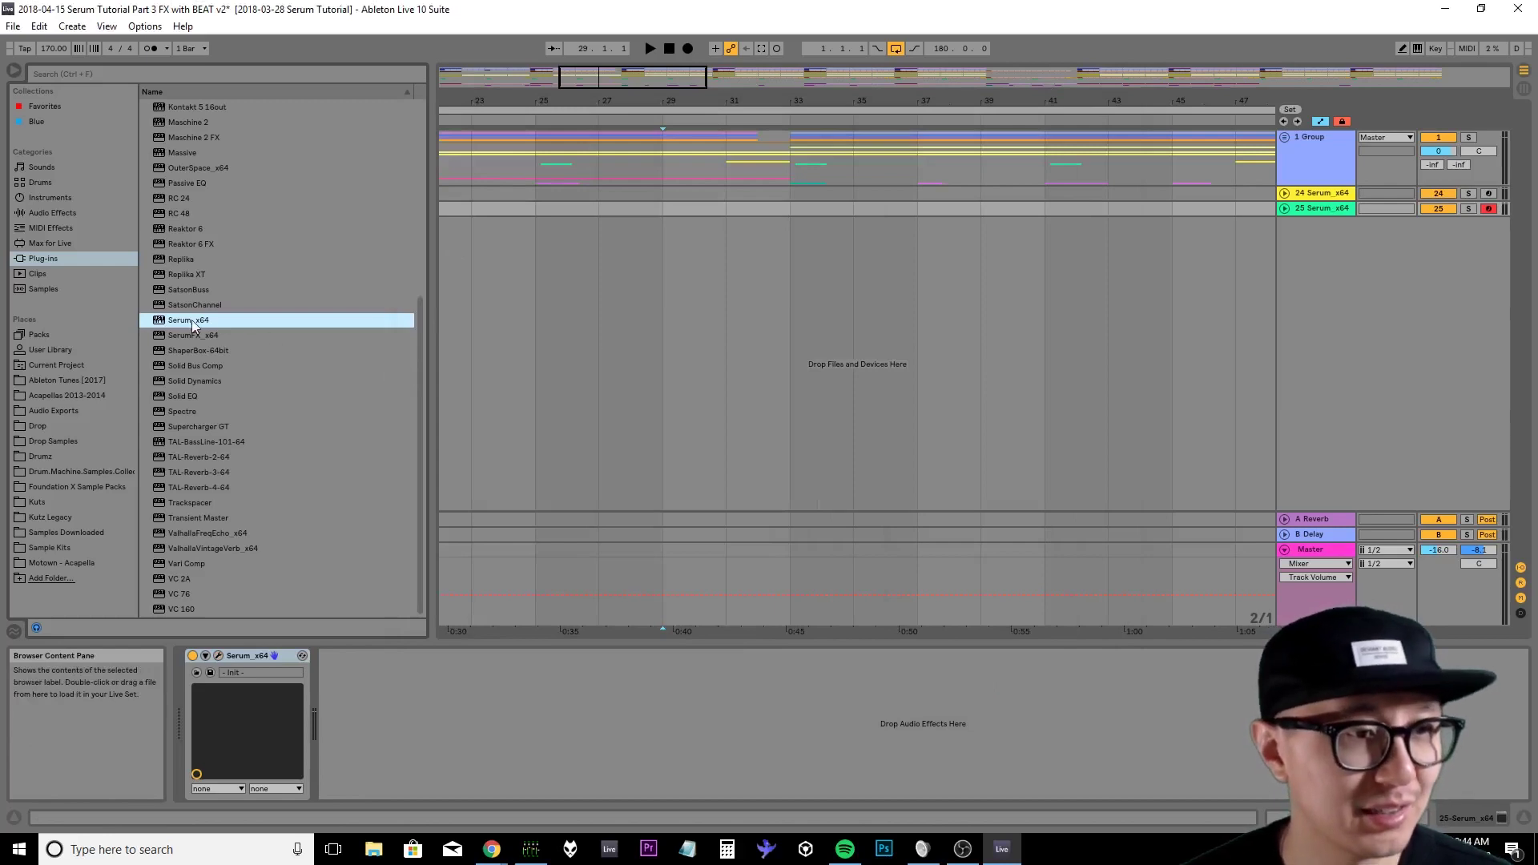
- Add Serum_x64 on a new track, disable oscillator A, enable noise and raise its level to 67%
{"action": "left_click_drag", "start_coordinate": [176, 320], "coordinate": [1353, 298]}
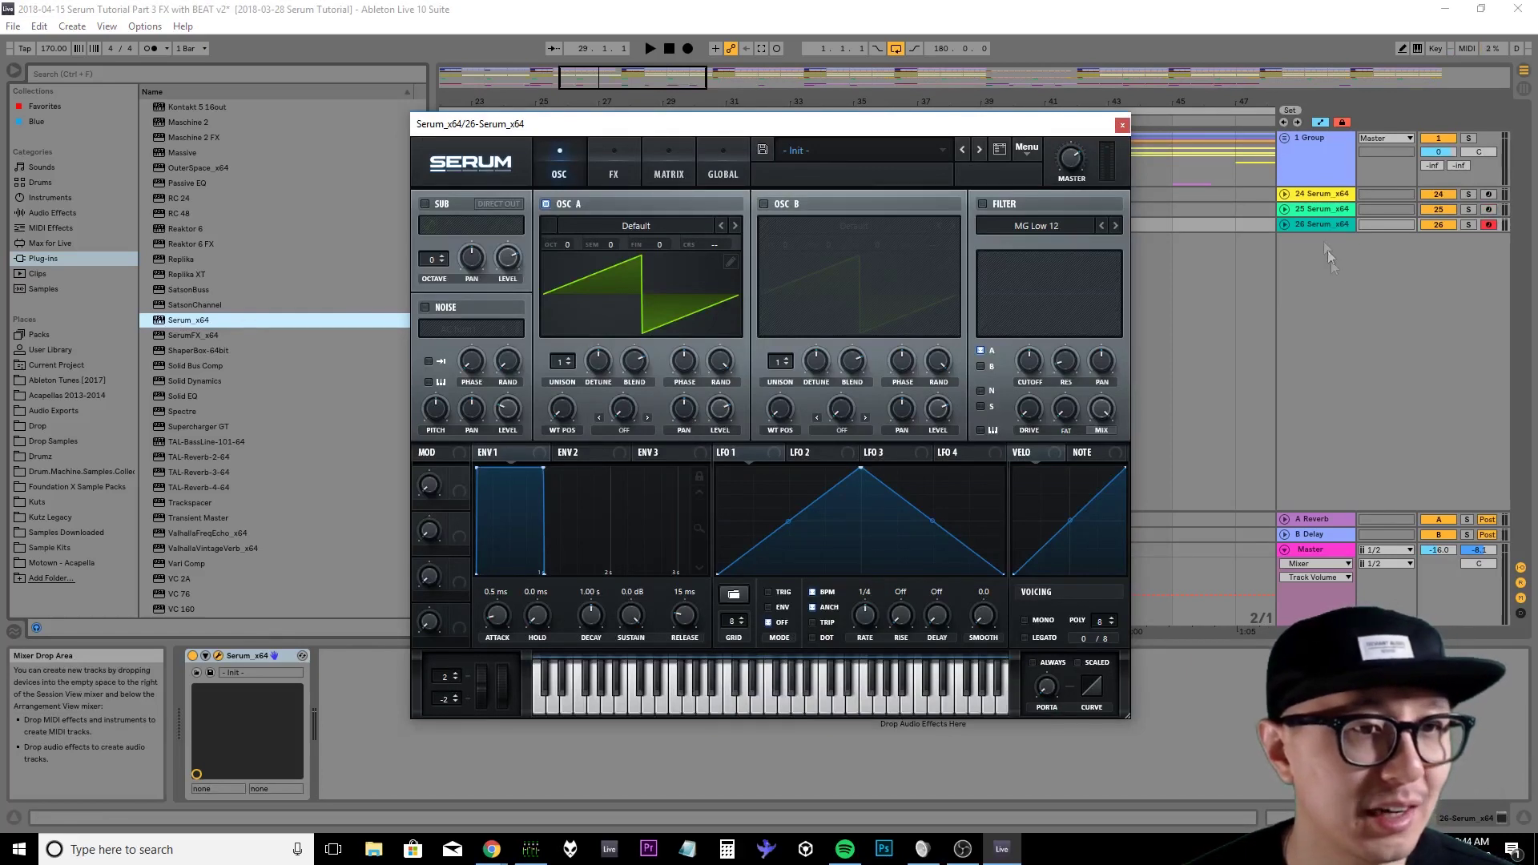
{"action": "left_click", "coordinate": [545, 204]}
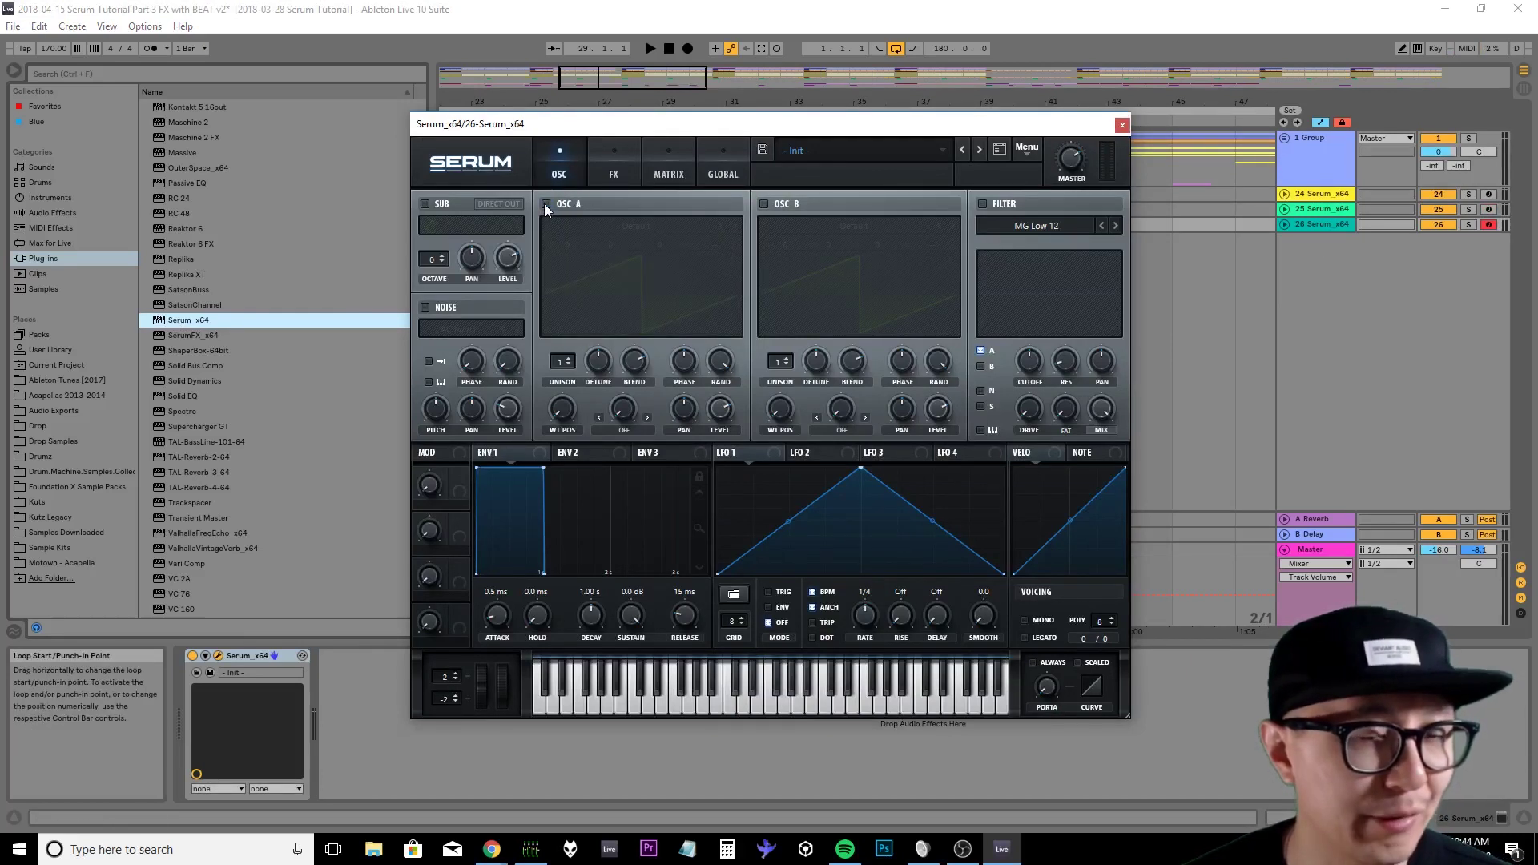
{"action": "left_click", "coordinate": [424, 308]}
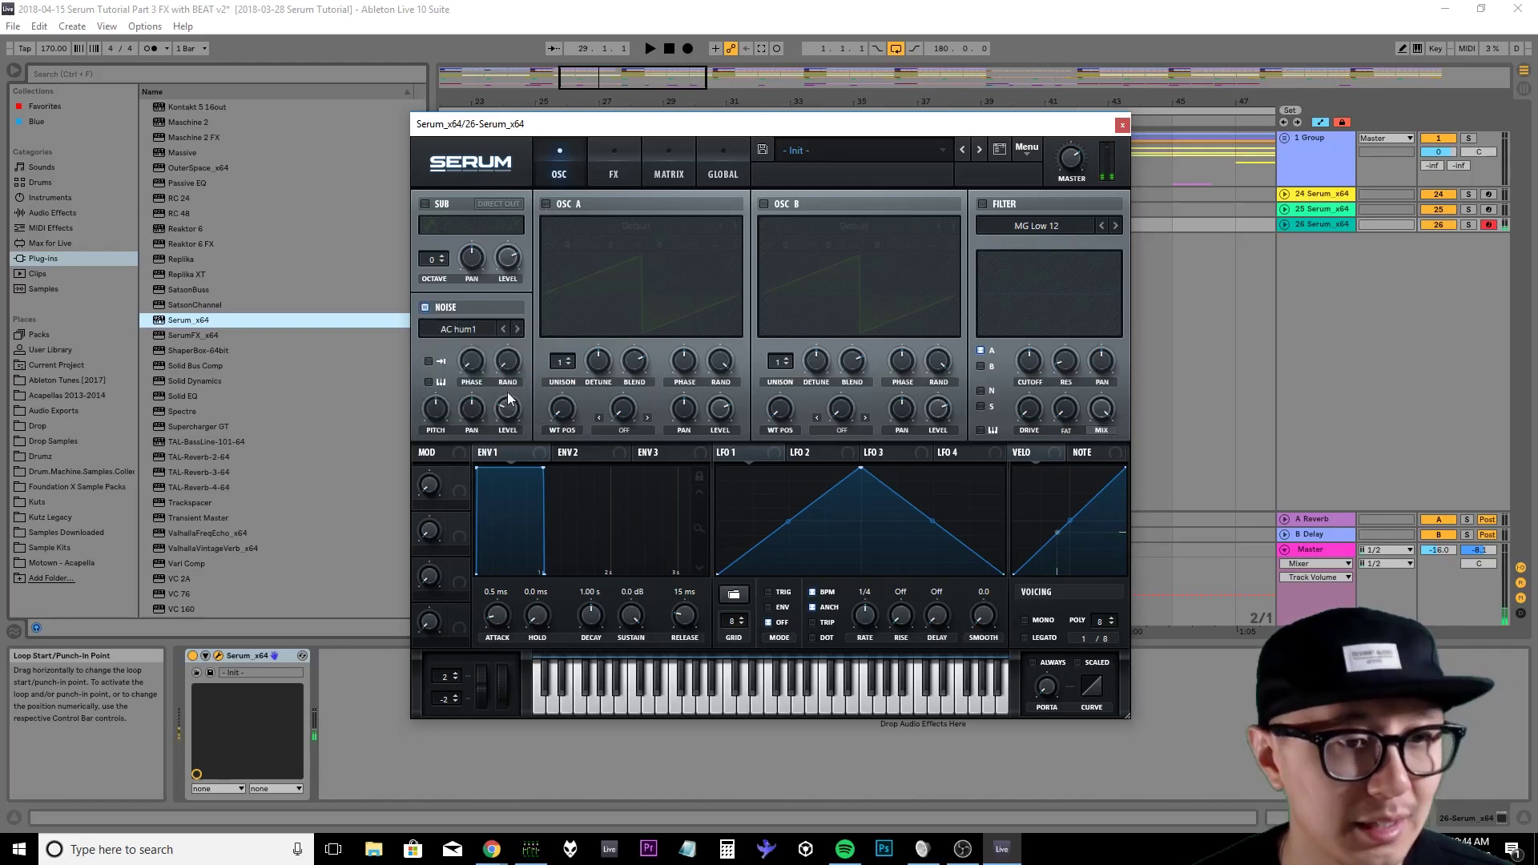
{"action": "left_click_drag", "start_coordinate": [510, 407], "coordinate": [503, 328]}
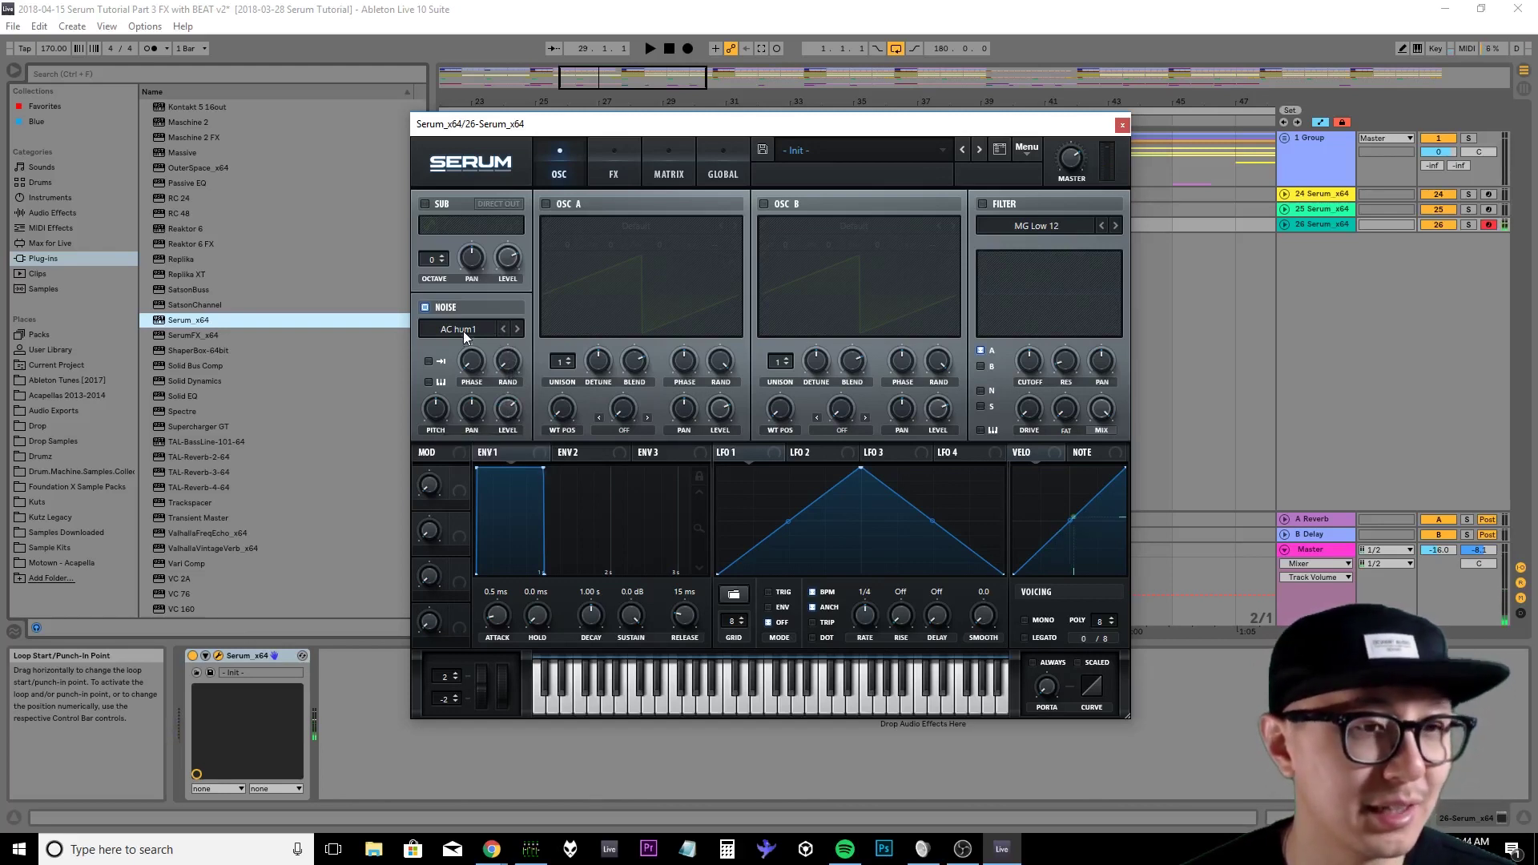
{"action": "left_click", "coordinate": [464, 330]}
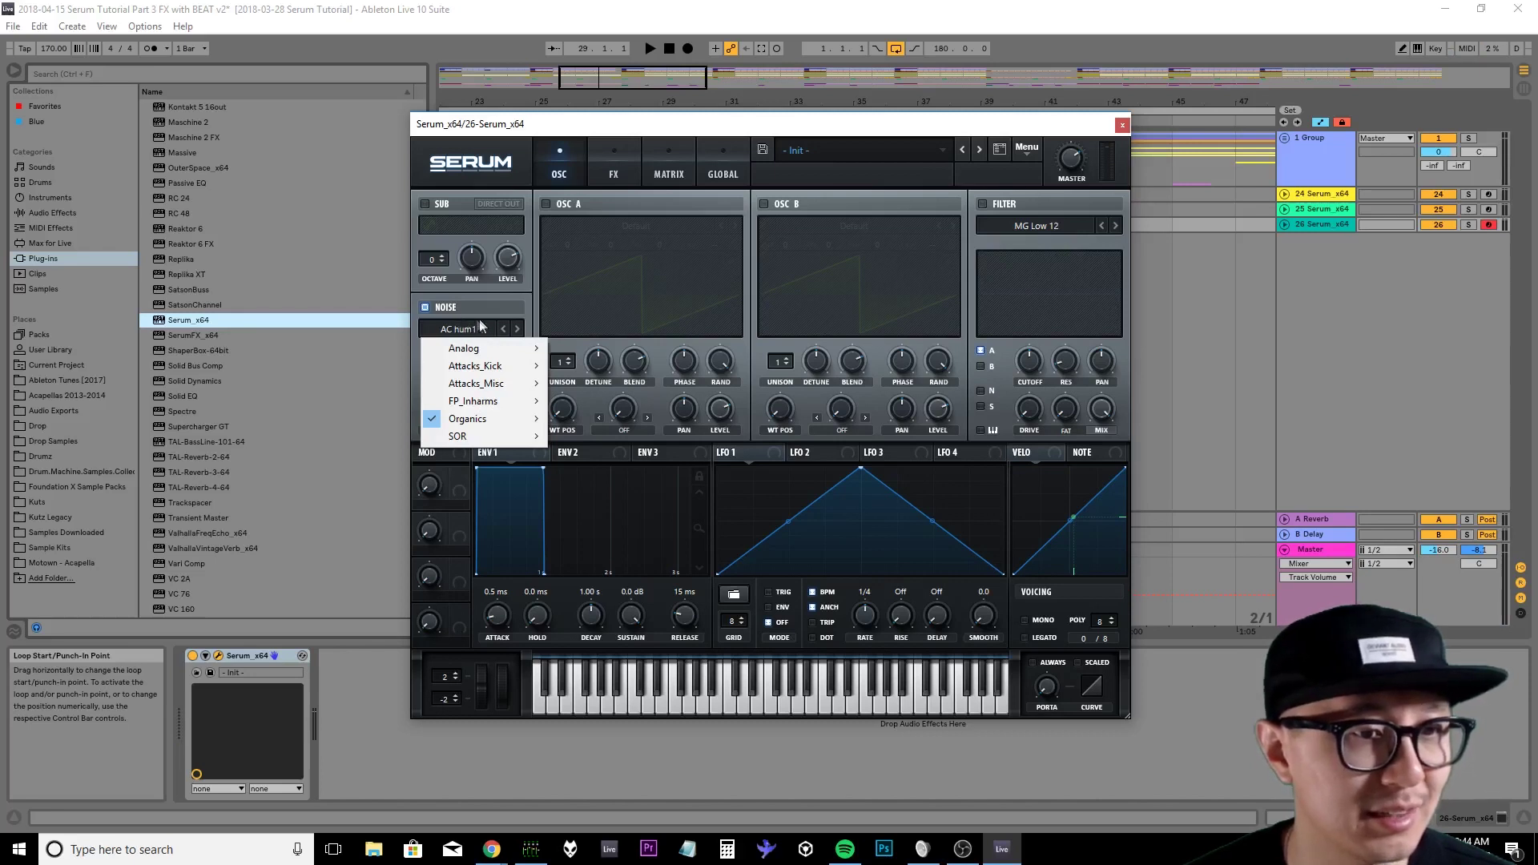
- Change the noise oscillator's sample from AC hum1 via AlphaNz to ARP white
{"action": "mouse_move", "coordinate": [468, 351]}
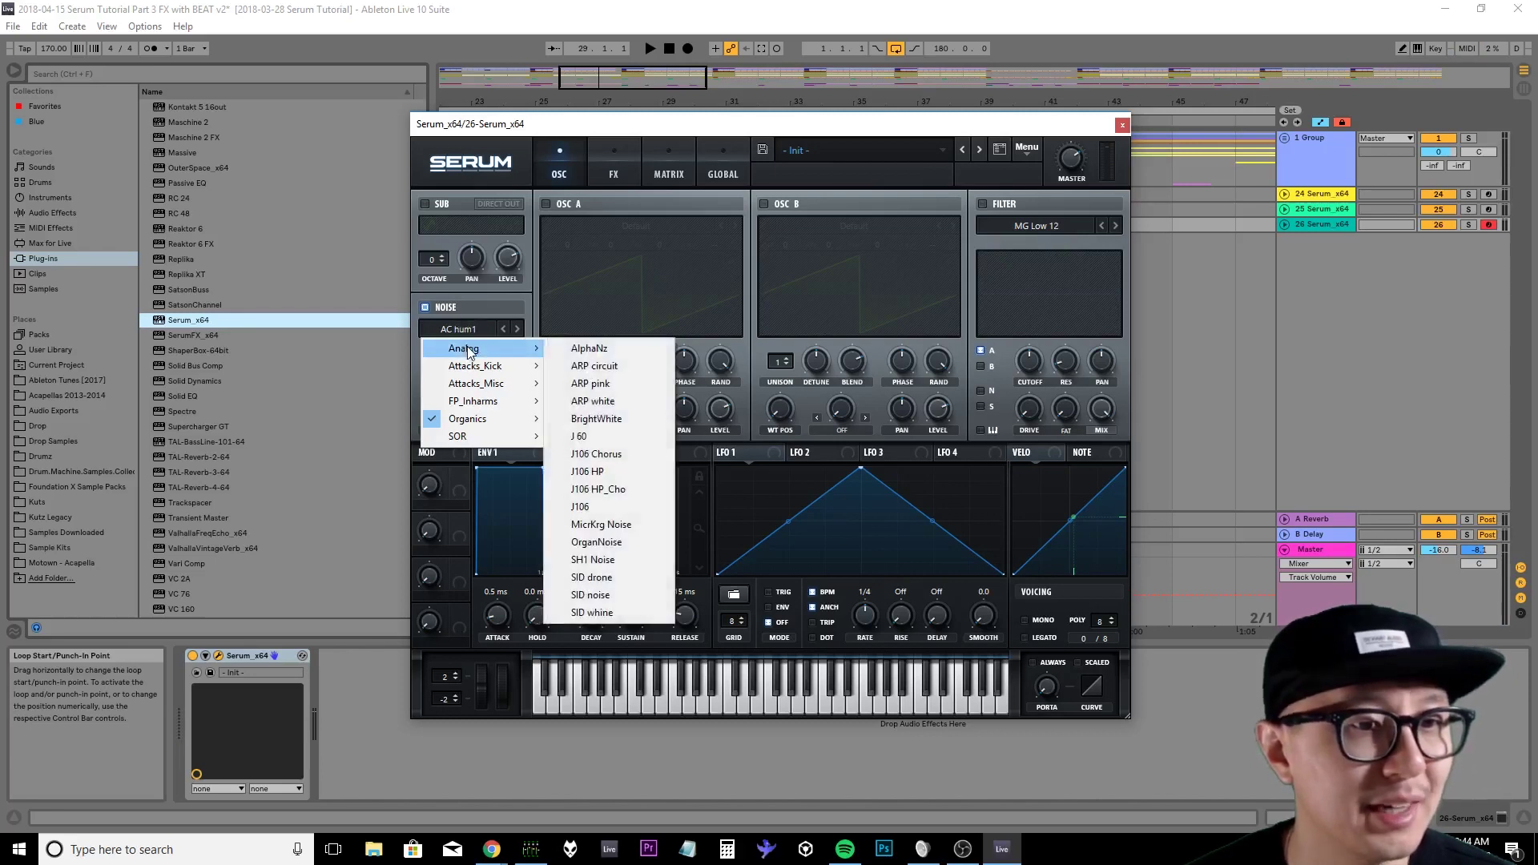
{"action": "left_click", "coordinate": [589, 349]}
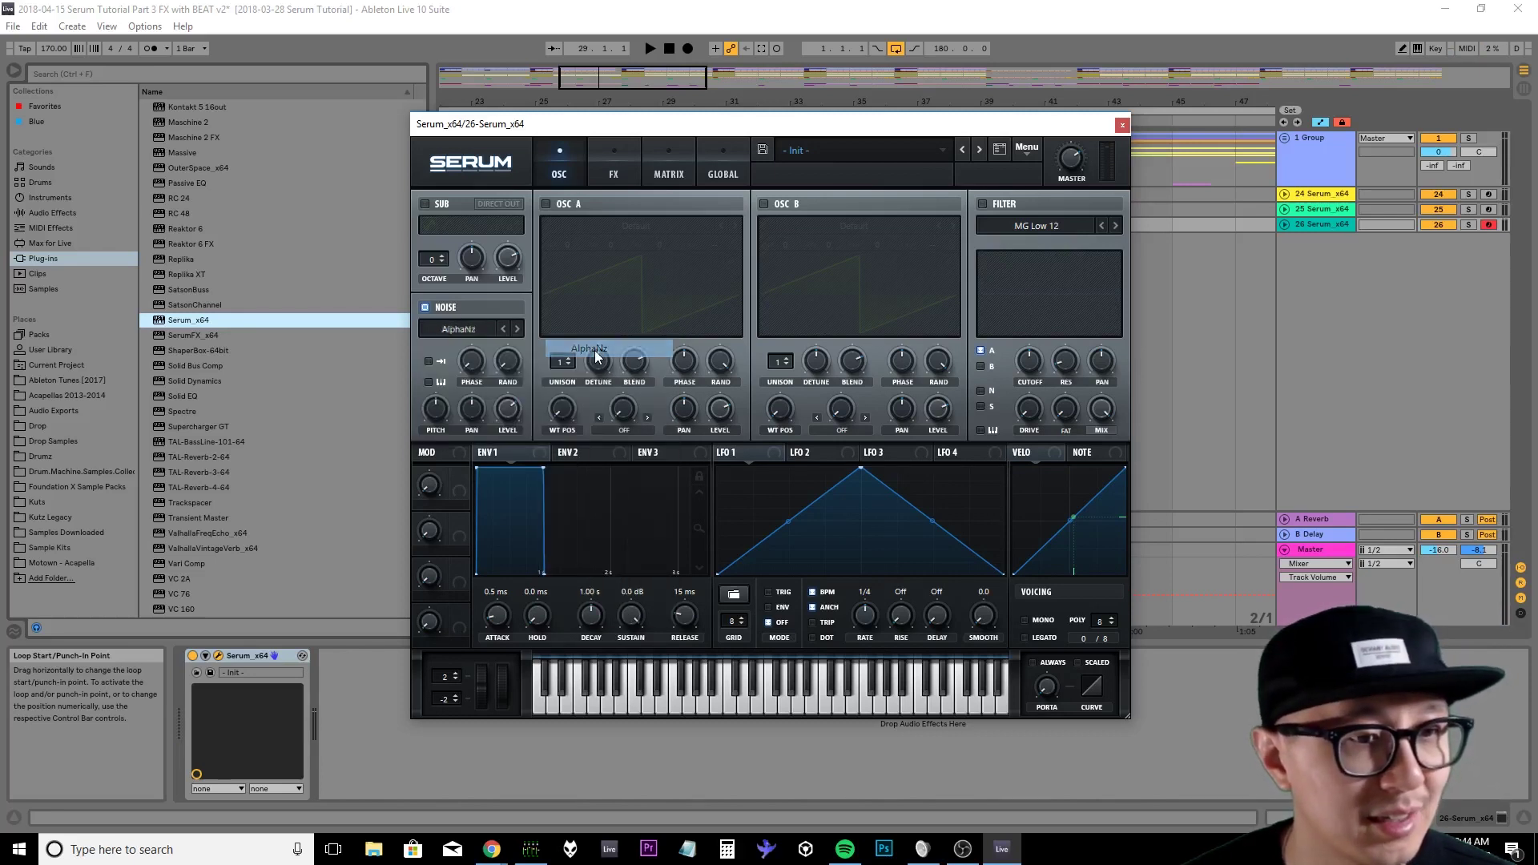
{"action": "left_click", "coordinate": [518, 329]}
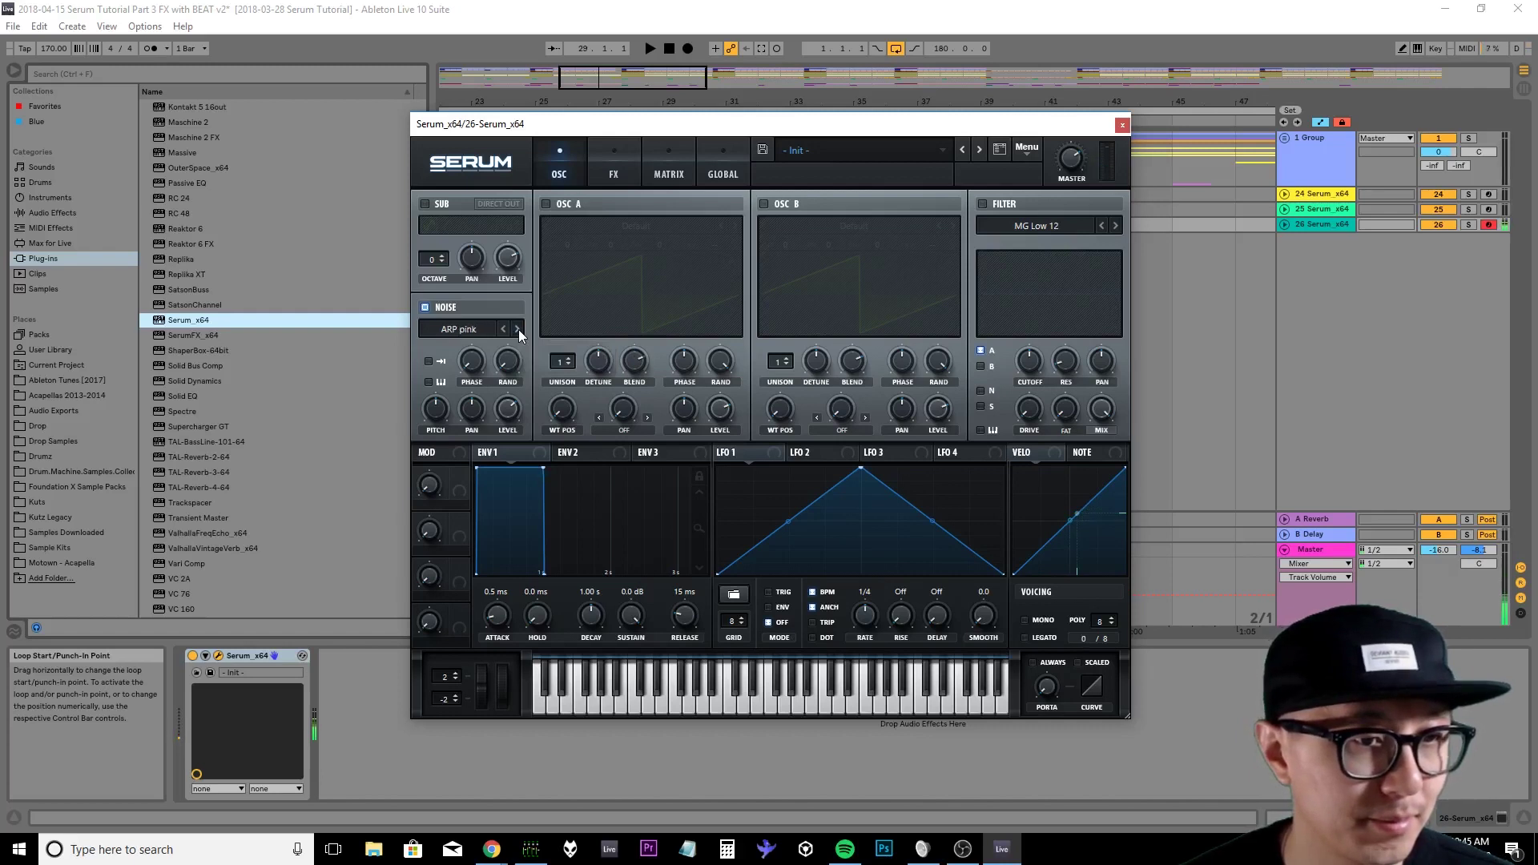
{"action": "left_click", "coordinate": [517, 329]}
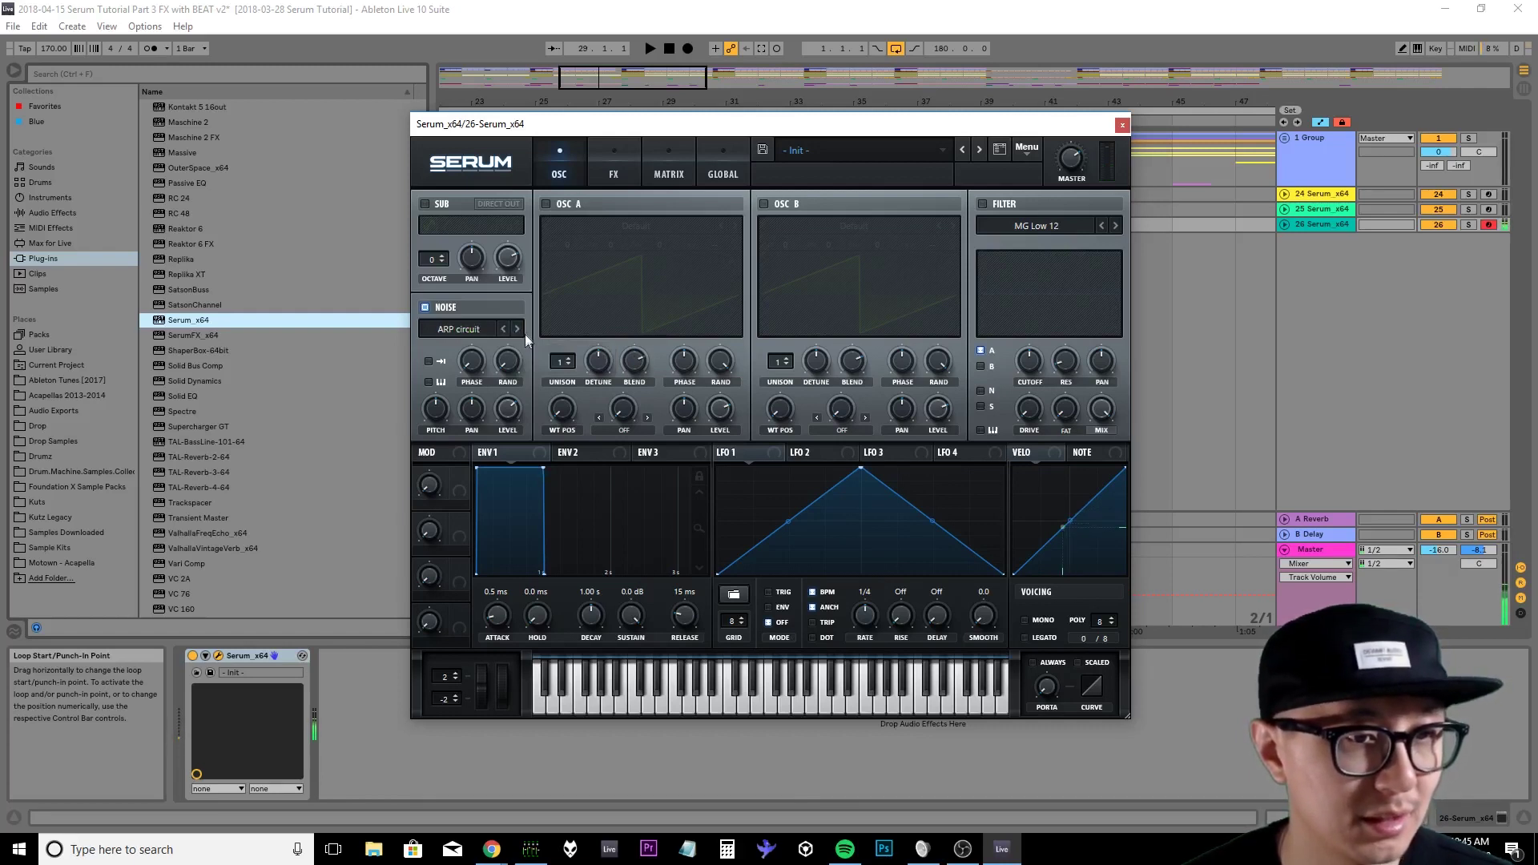
{"action": "left_click", "coordinate": [518, 329]}
{"action": "left_click", "coordinate": [518, 329]}
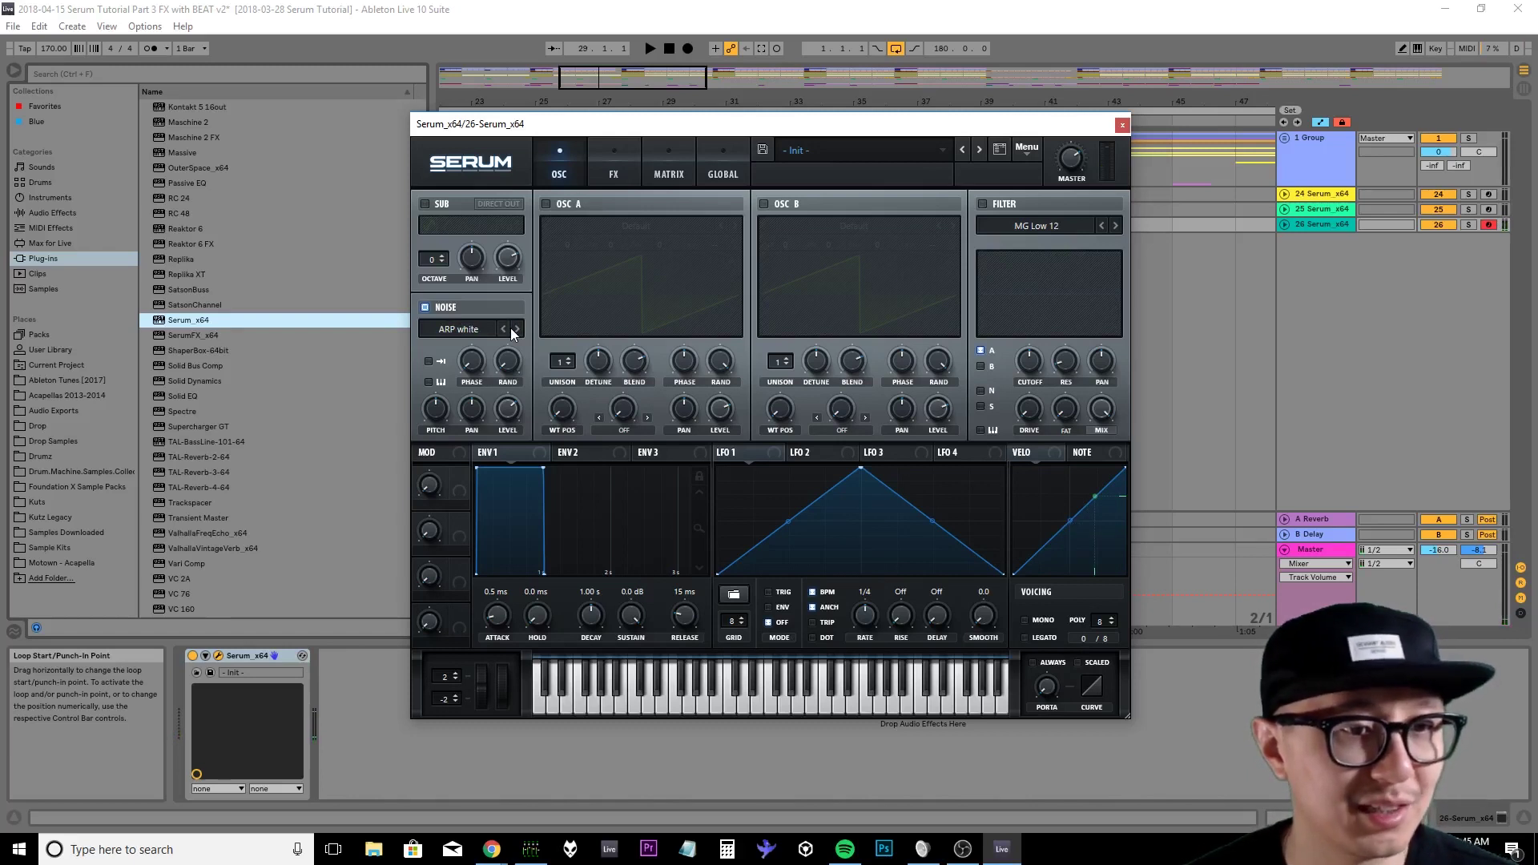
{"action": "left_click", "coordinate": [577, 452]}
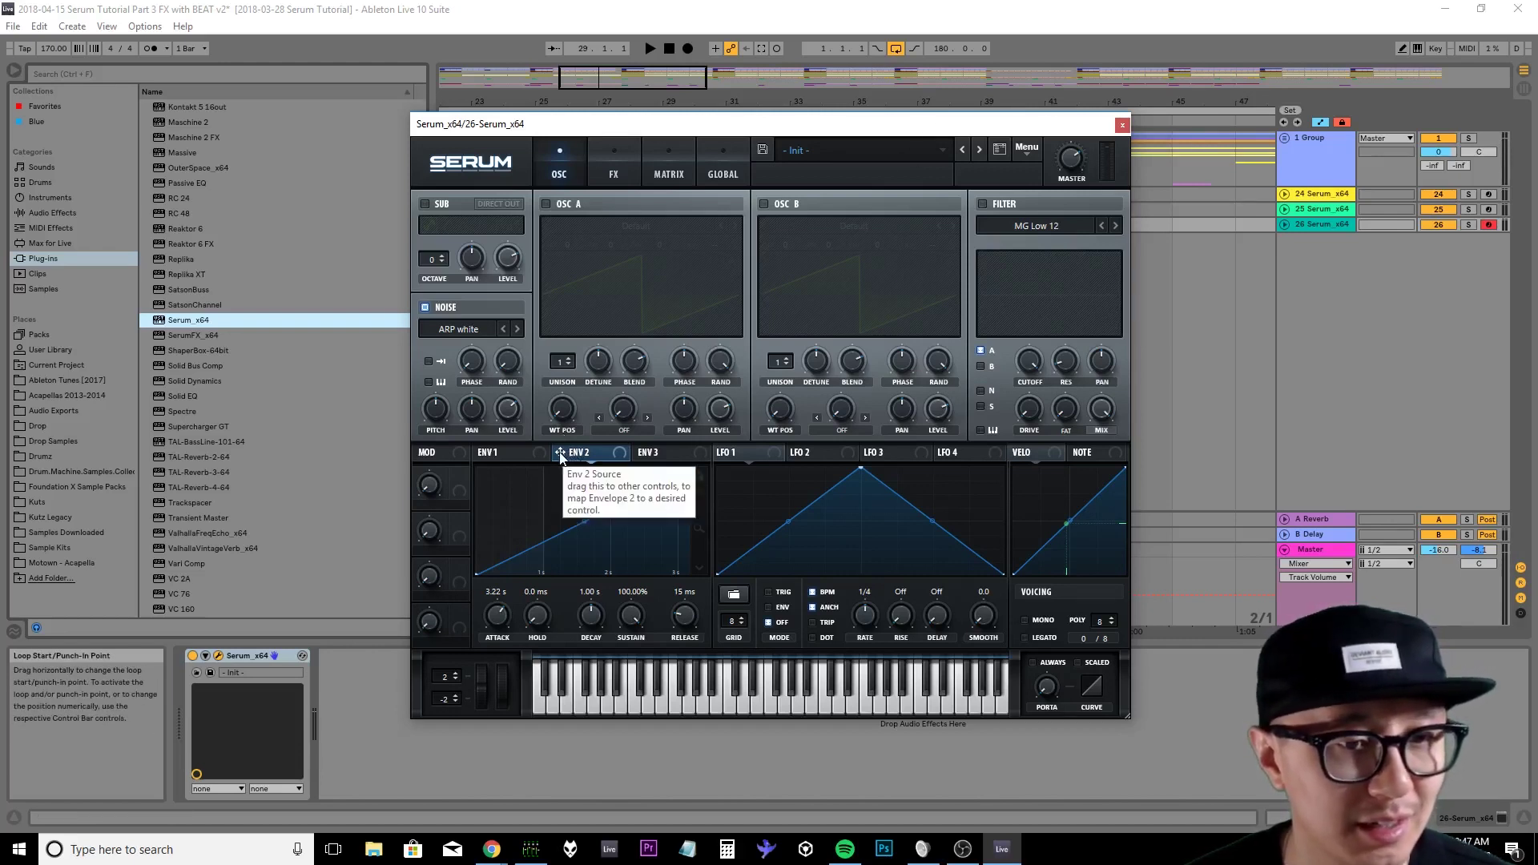
- Route envelope 2 to the filter cutoff, turn on the MG Low 12 filter and lower its cutoff
{"action": "left_click_drag", "start_coordinate": [560, 454], "coordinate": [1026, 356]}
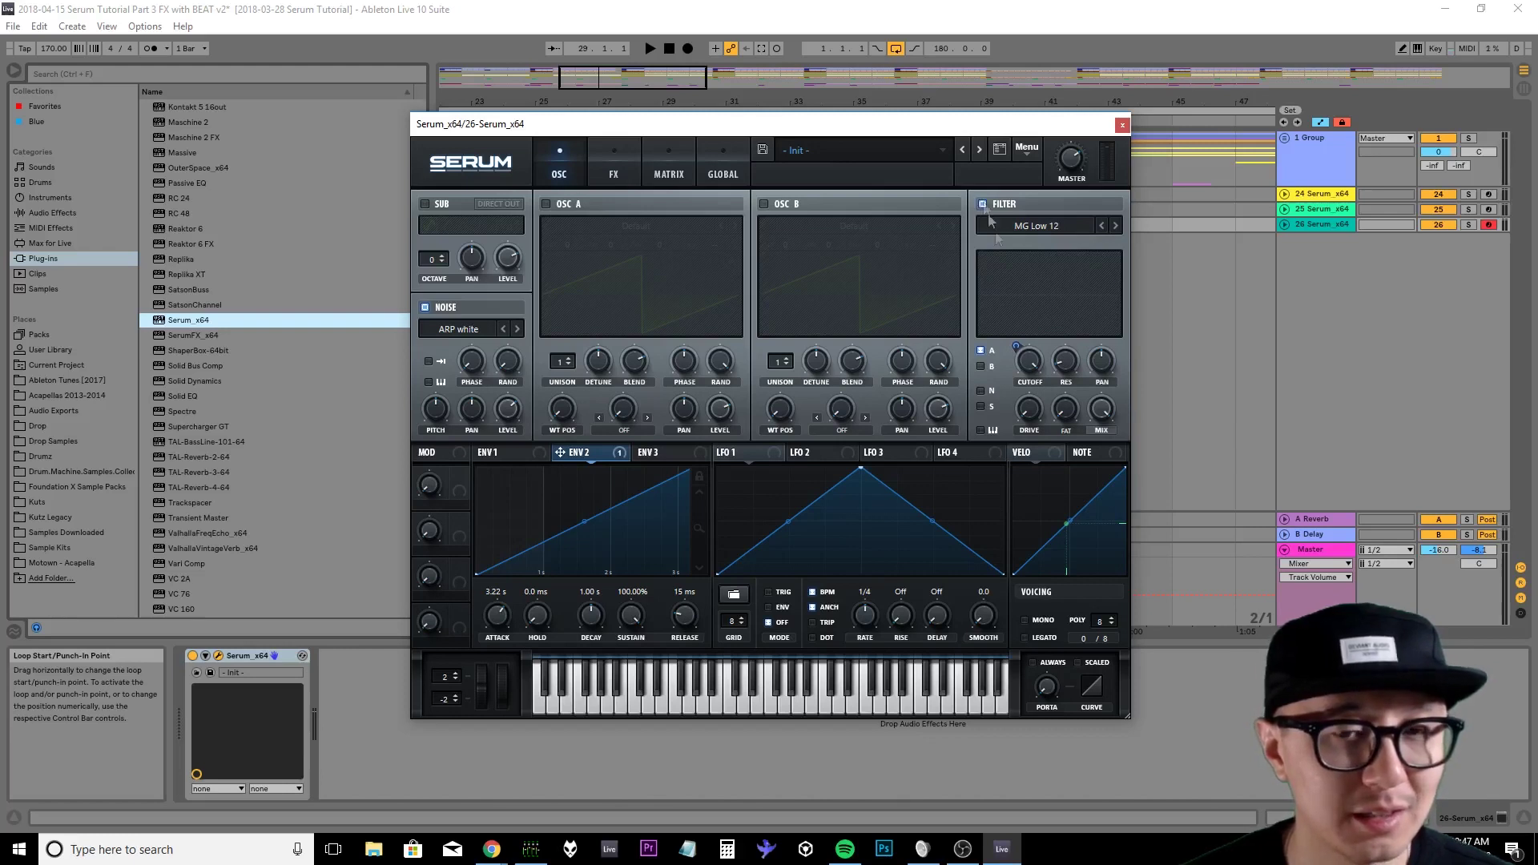
{"action": "left_click_drag", "start_coordinate": [1034, 357], "coordinate": [1035, 469]}
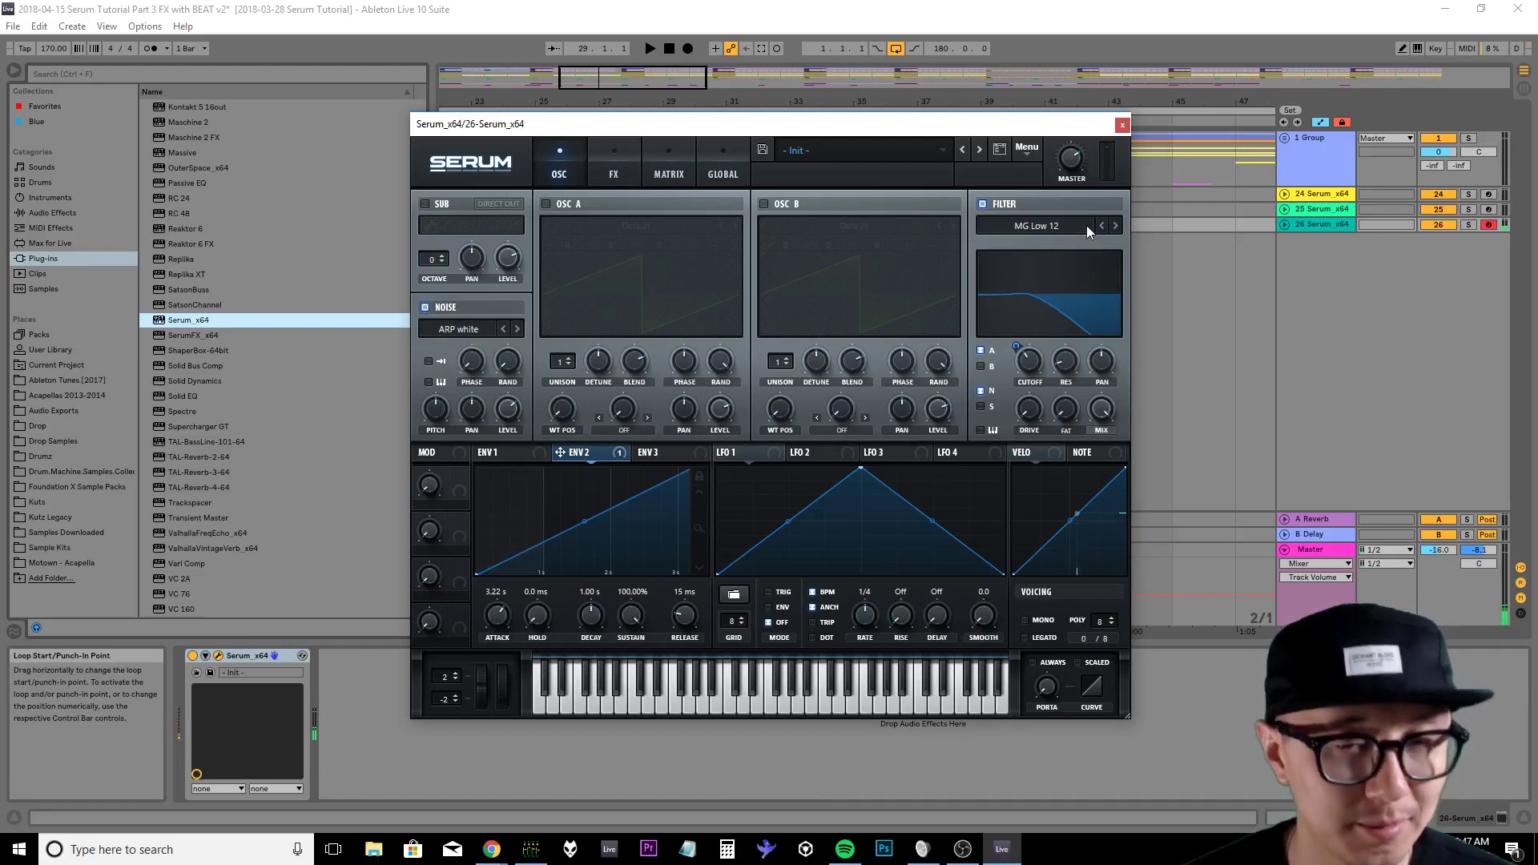
- Set the filter type to Band 24, deepen envelope 2's cutoff sweep, and raise resonance to 19%
{"action": "left_click", "coordinate": [1025, 227]}
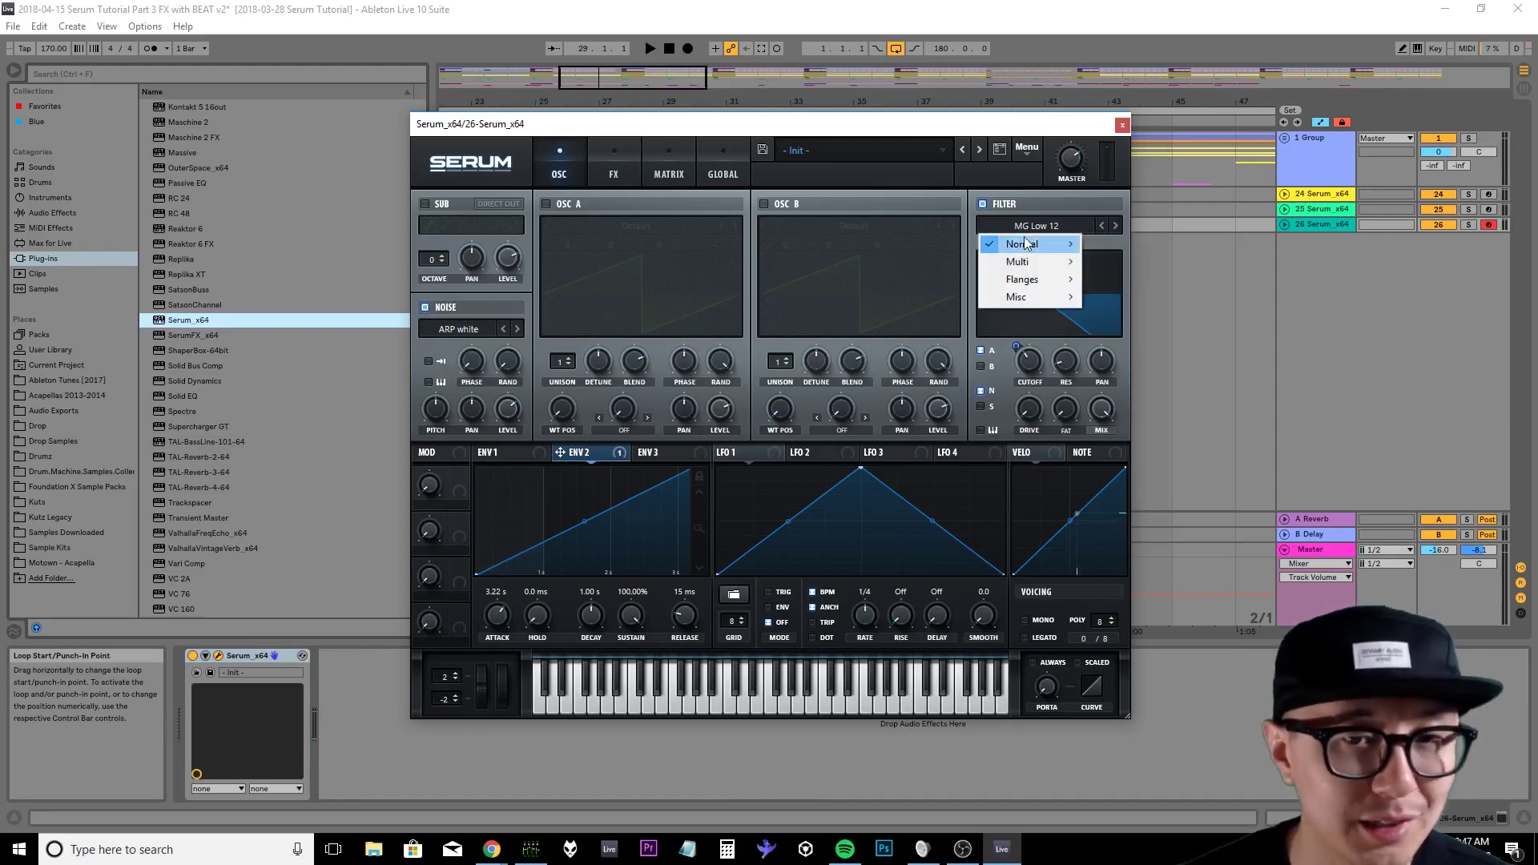
{"action": "mouse_move", "coordinate": [1025, 242]}
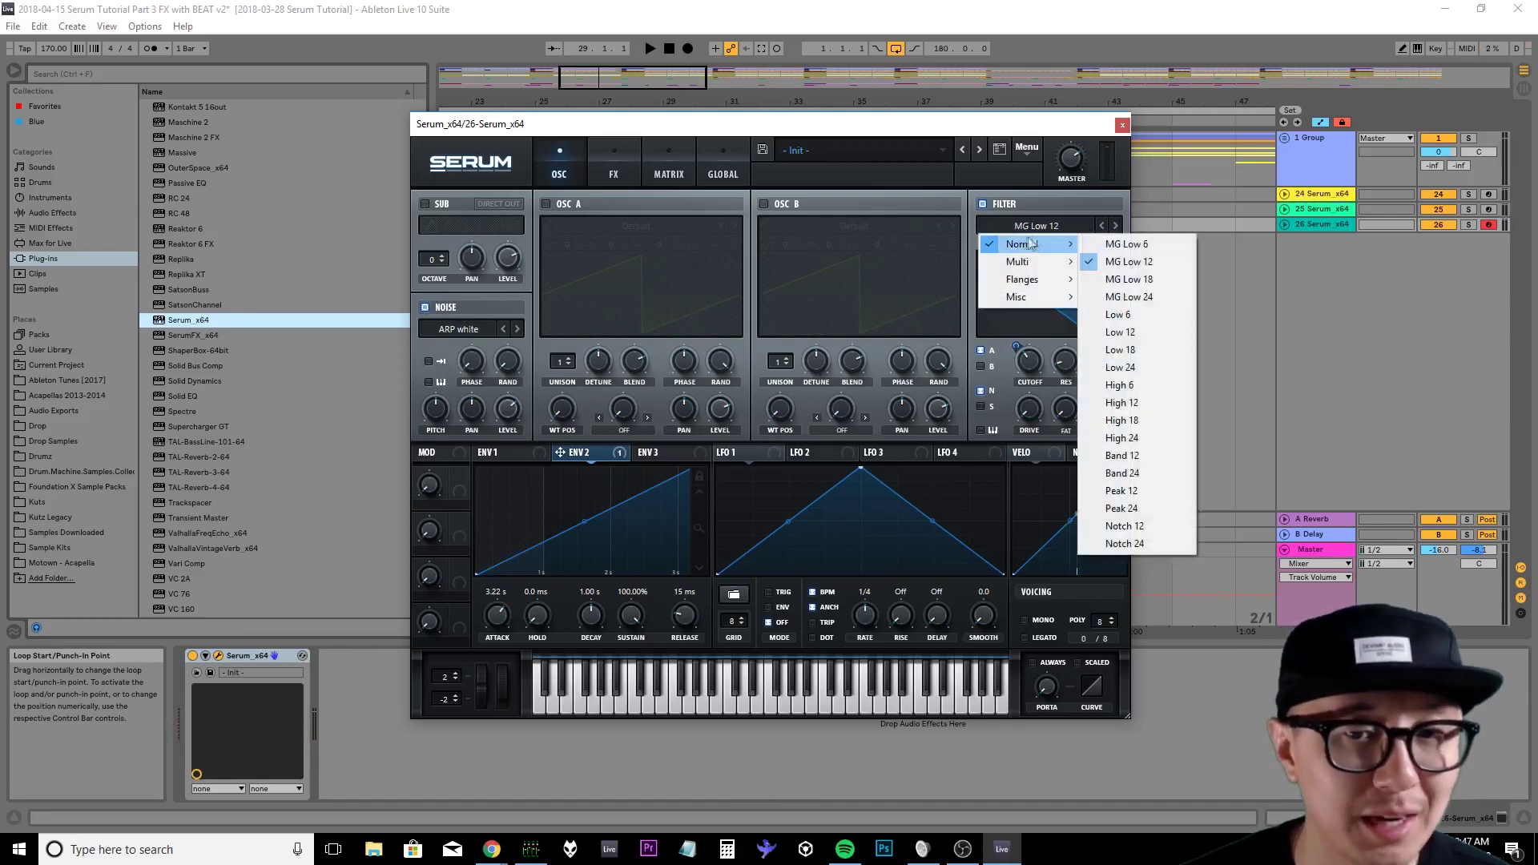
{"action": "left_click", "coordinate": [1144, 473]}
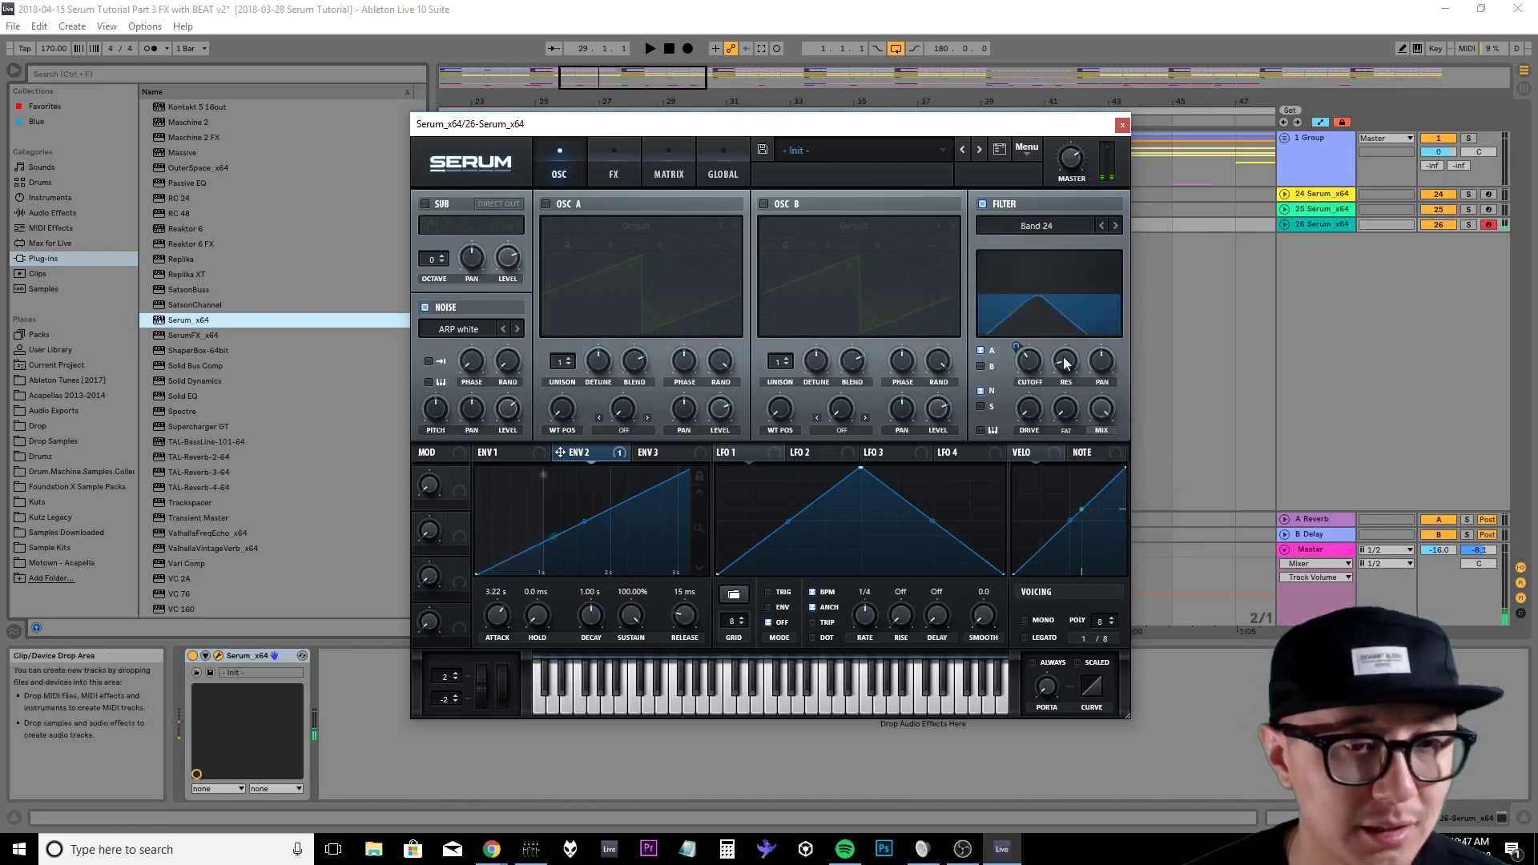
{"action": "left_click_drag", "start_coordinate": [1016, 346], "coordinate": [1012, 296]}
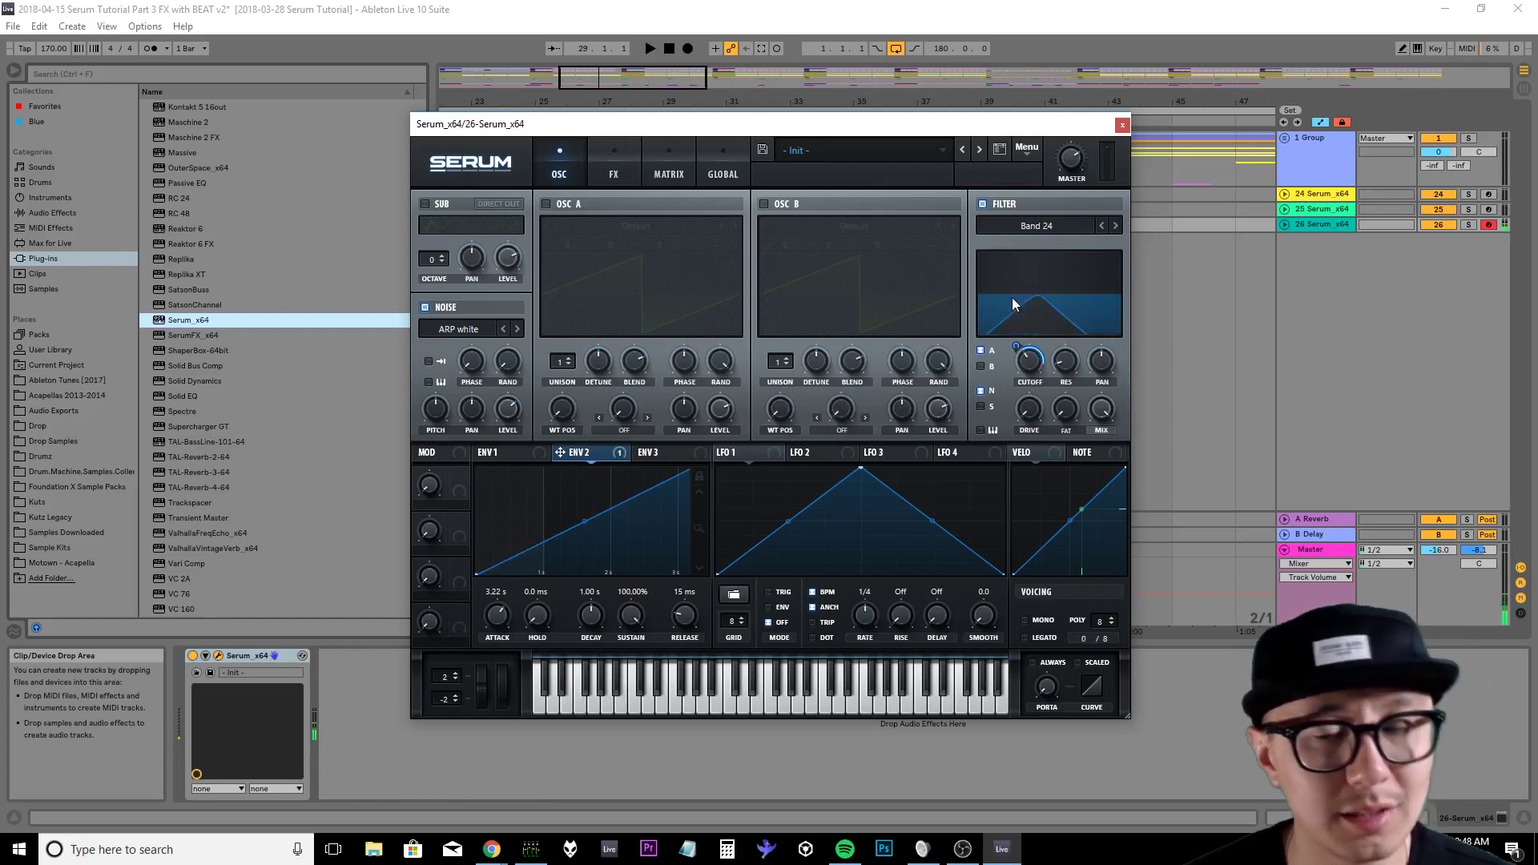
{"action": "mouse_move", "coordinate": [1064, 361]}
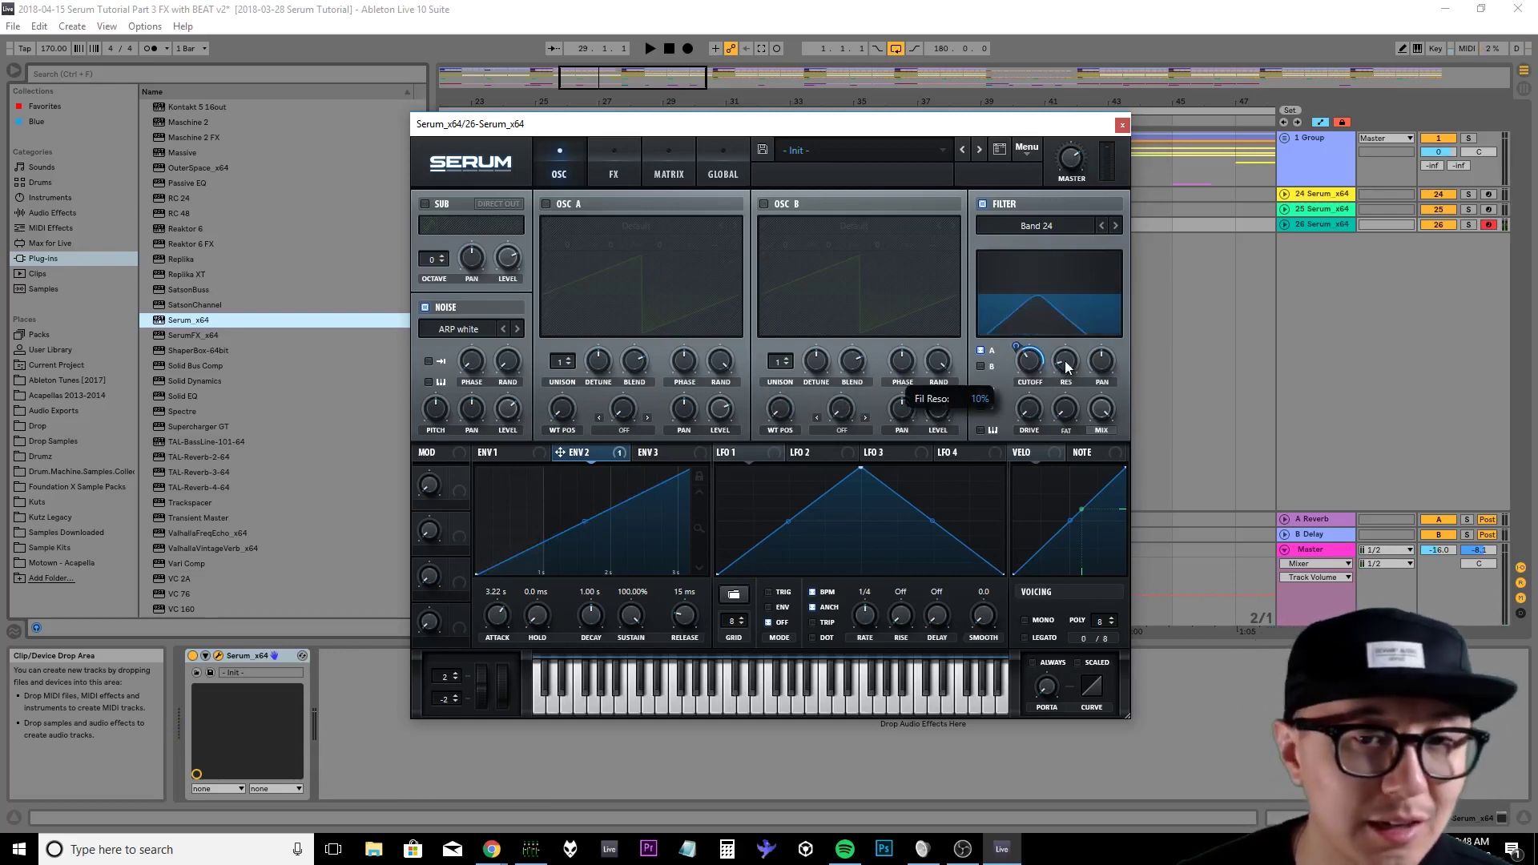
{"action": "left_click_drag", "start_coordinate": [1066, 355], "coordinate": [1064, 346]}
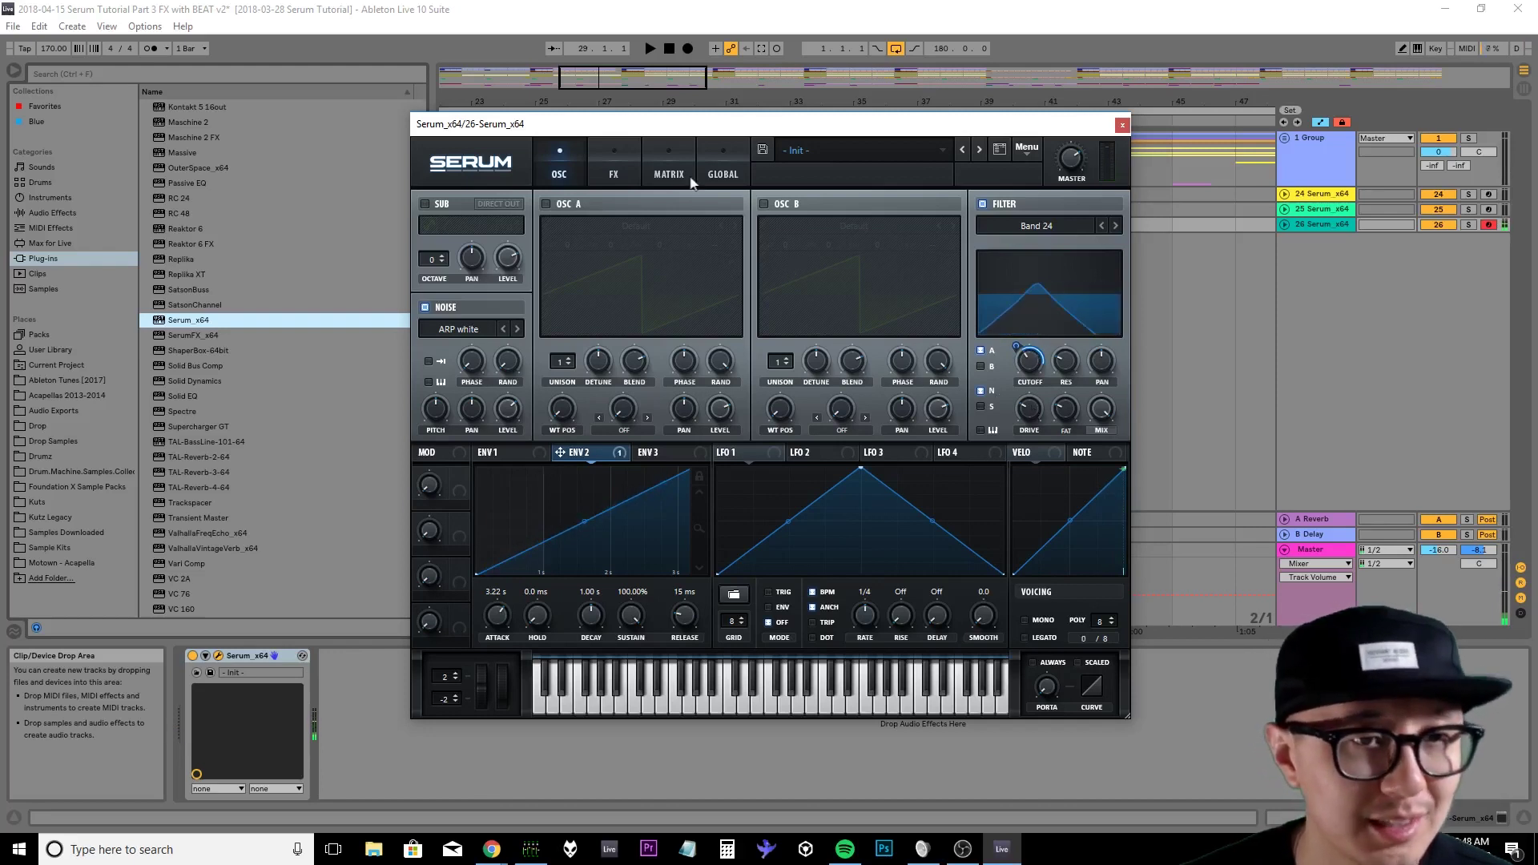
- Switch on Delay and Reverb in the noise patch's effects rack
{"action": "left_click", "coordinate": [614, 170]}
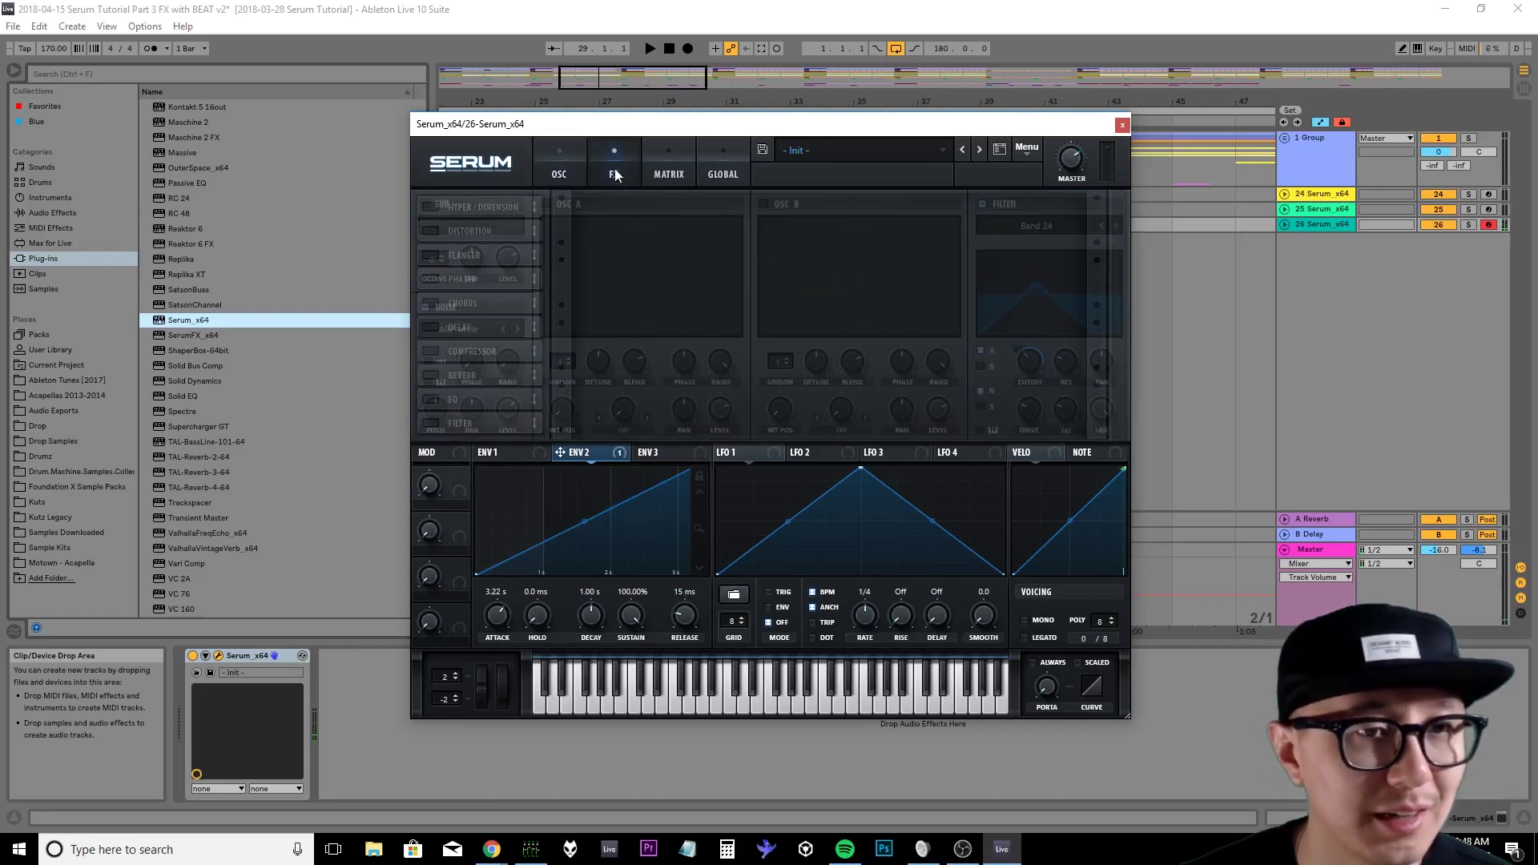
{"action": "left_click", "coordinate": [430, 327]}
{"action": "left_click", "coordinate": [431, 374]}
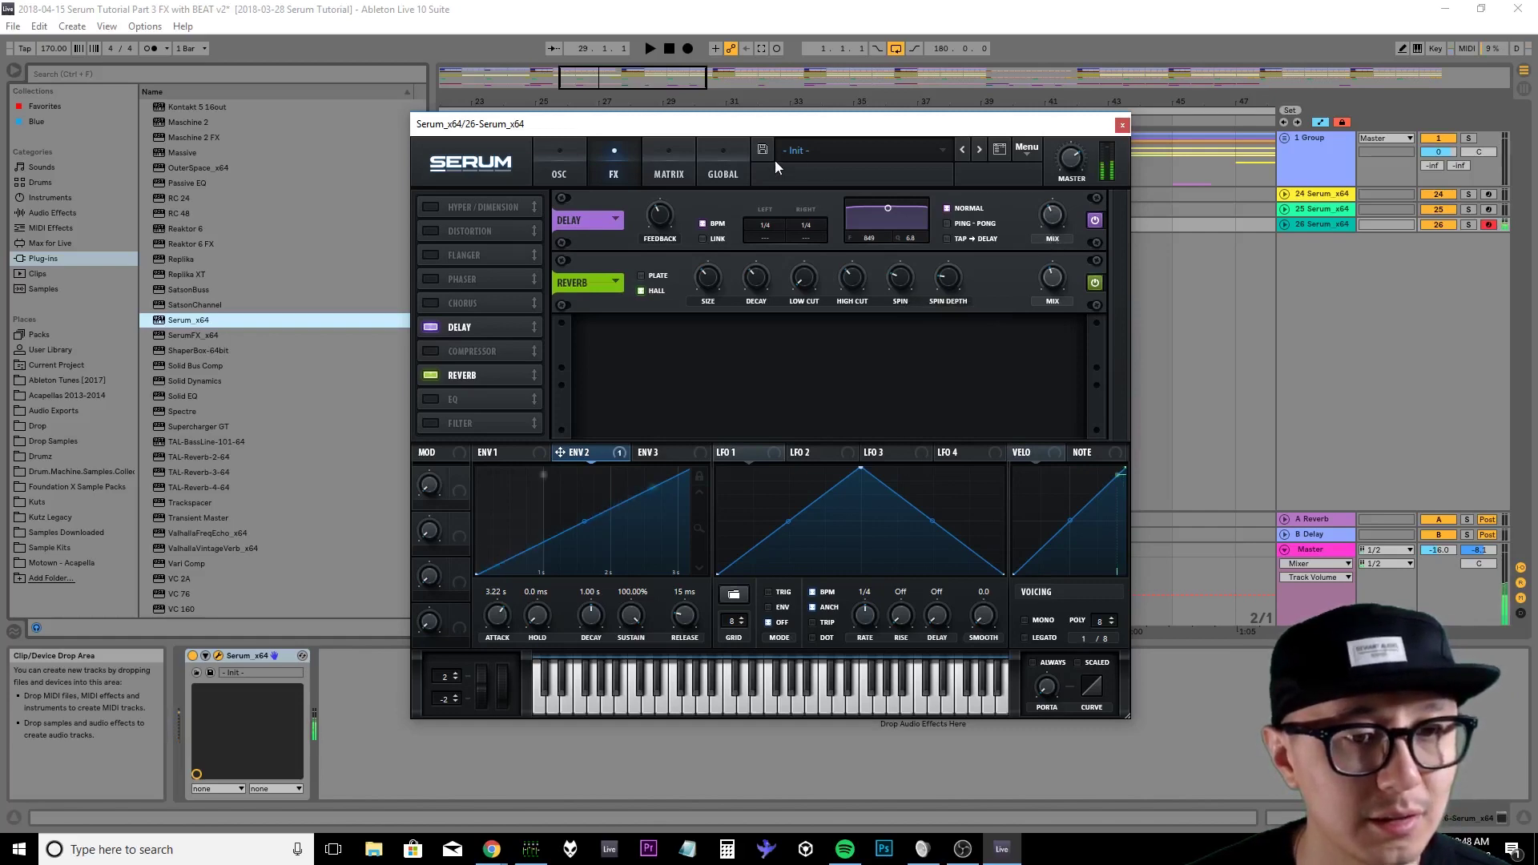
{"action": "left_click", "coordinate": [570, 172]}
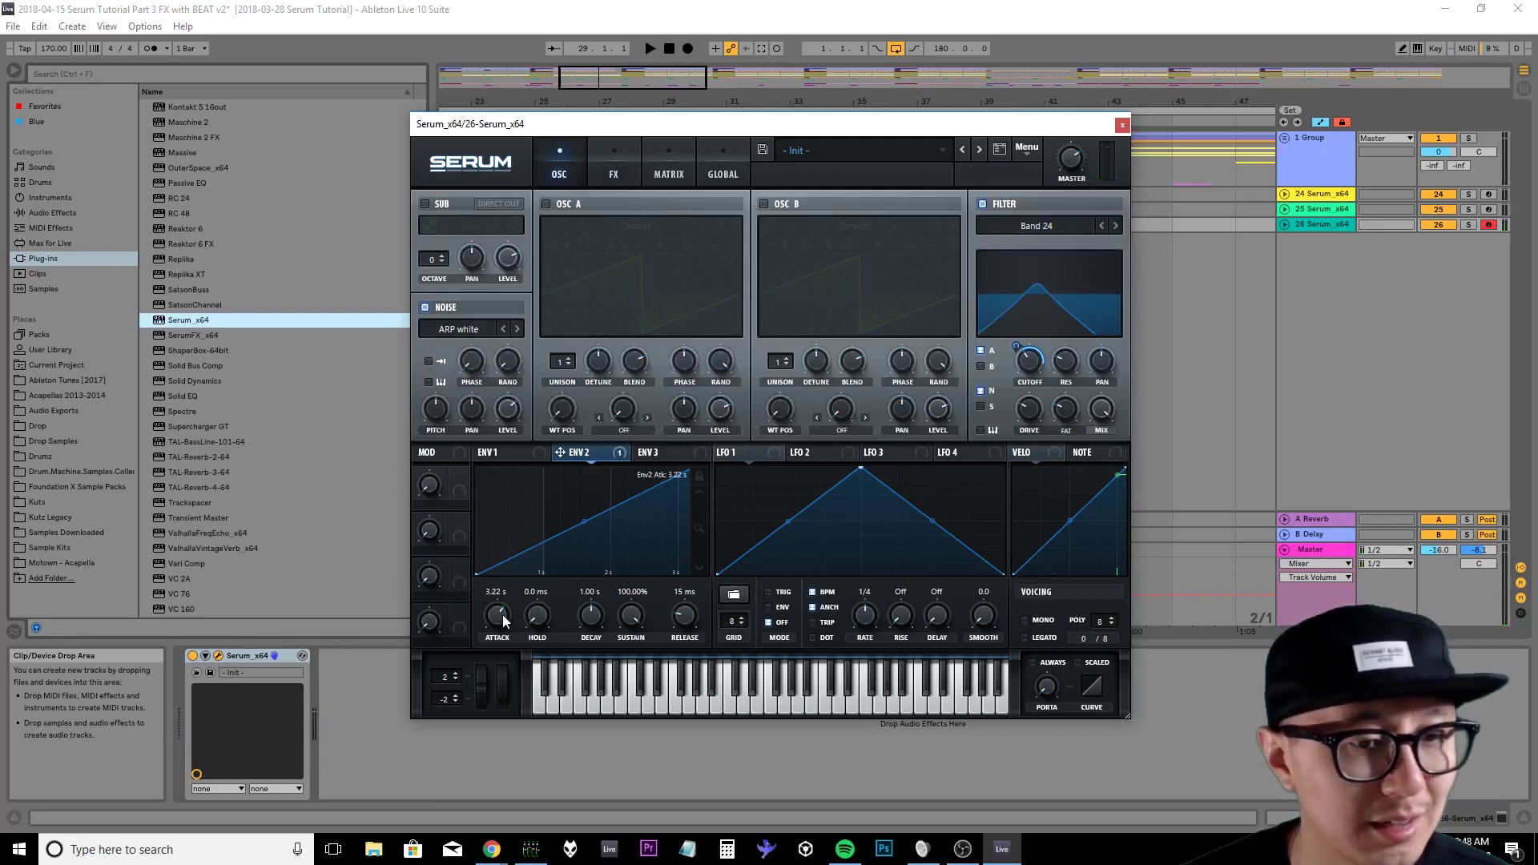
- Set envelope 2 attack to 5.29 s and add a triggered 1/8 ramp-down LFO 1 on the filter
{"action": "left_click_drag", "start_coordinate": [502, 614], "coordinate": [502, 603]}
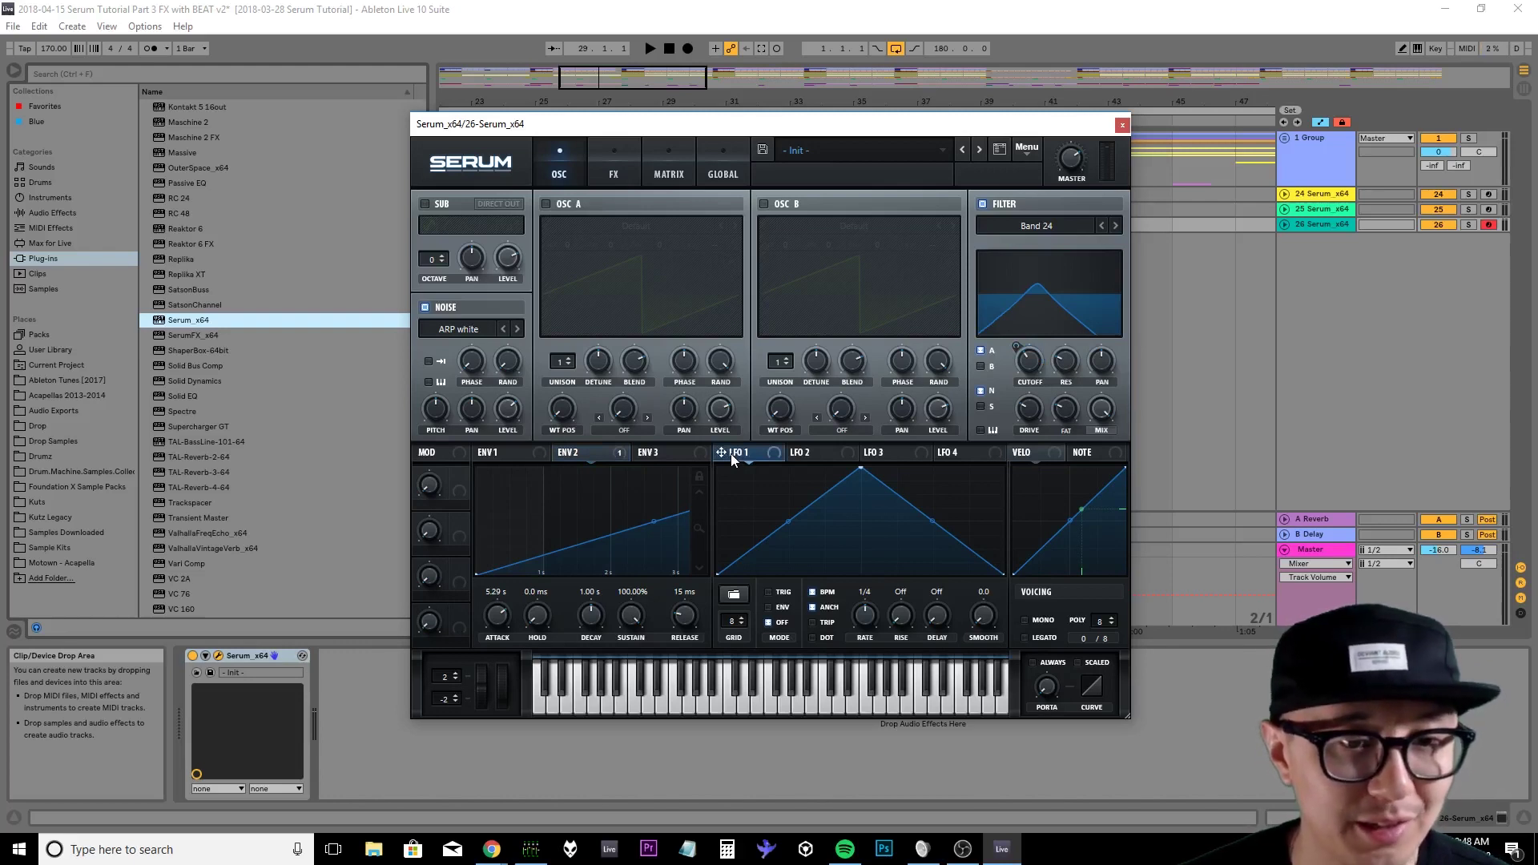
{"action": "left_click_drag", "start_coordinate": [735, 453], "coordinate": [1012, 373]}
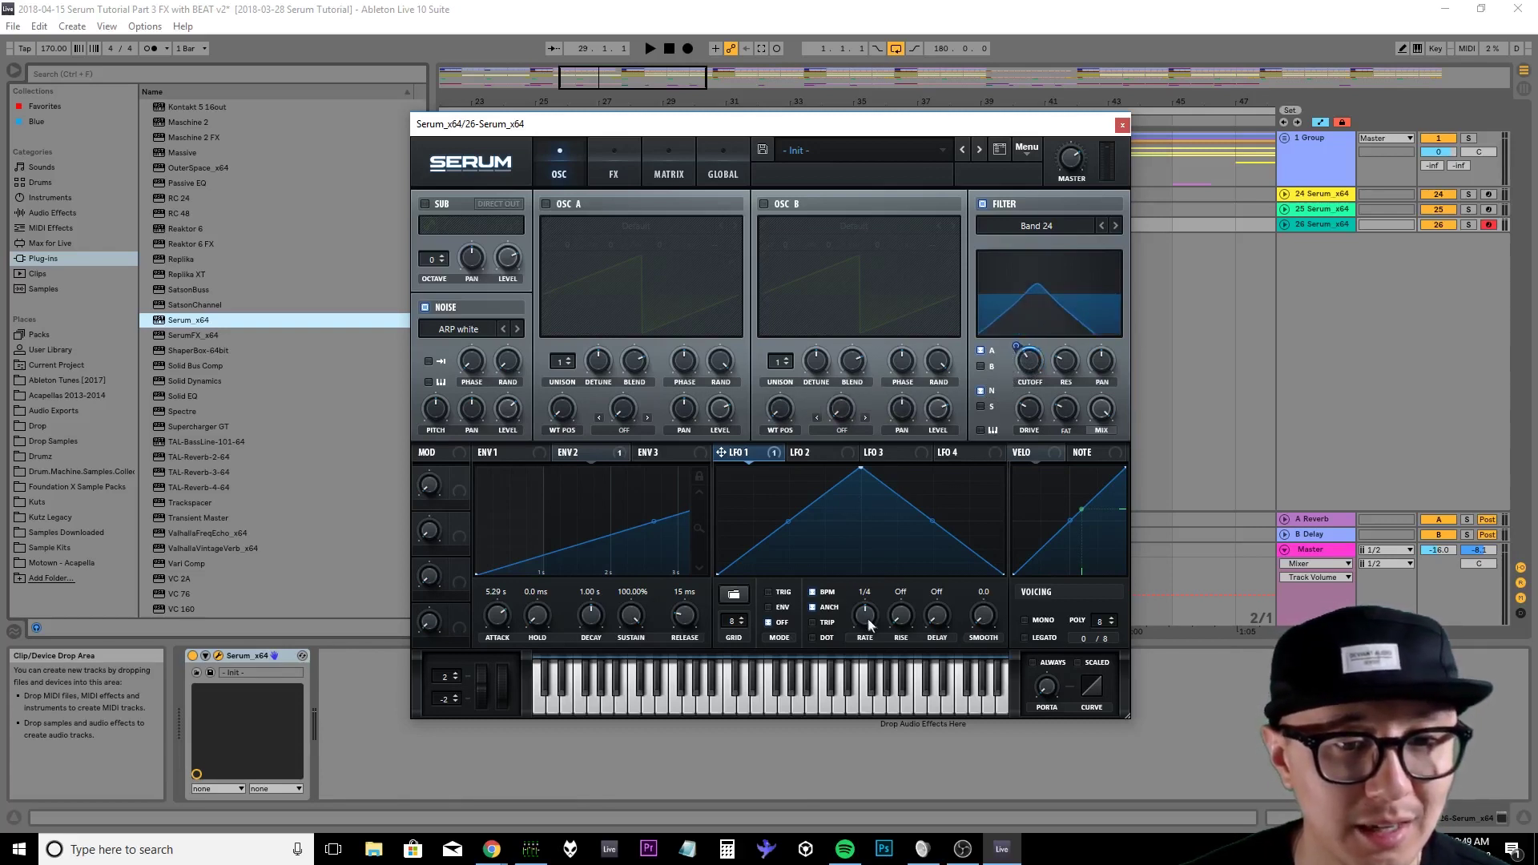
{"action": "left_click_drag", "start_coordinate": [873, 623], "coordinate": [879, 612]}
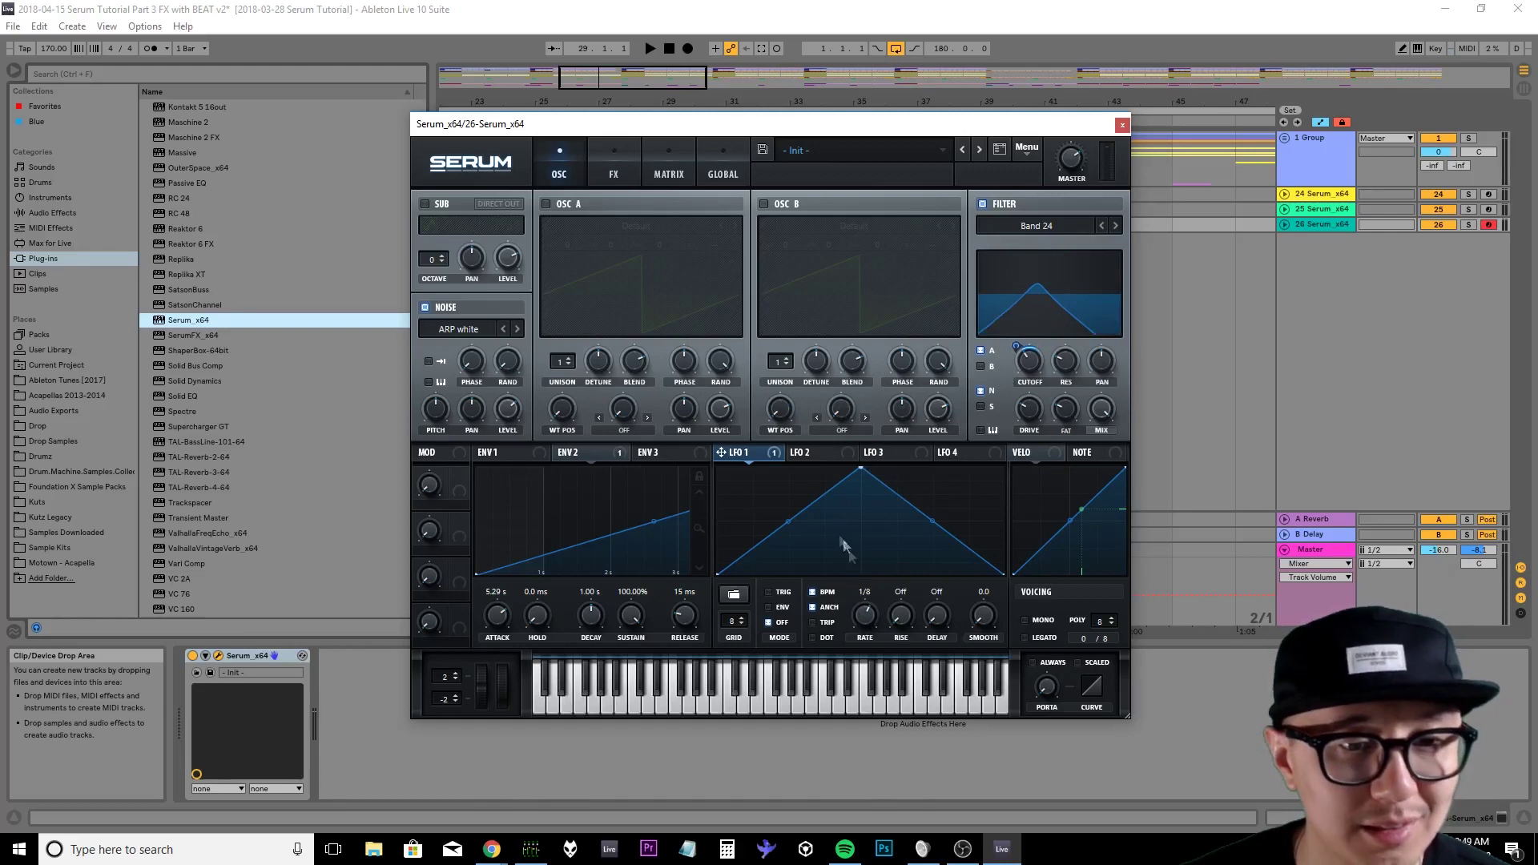
{"action": "left_click", "coordinate": [769, 593]}
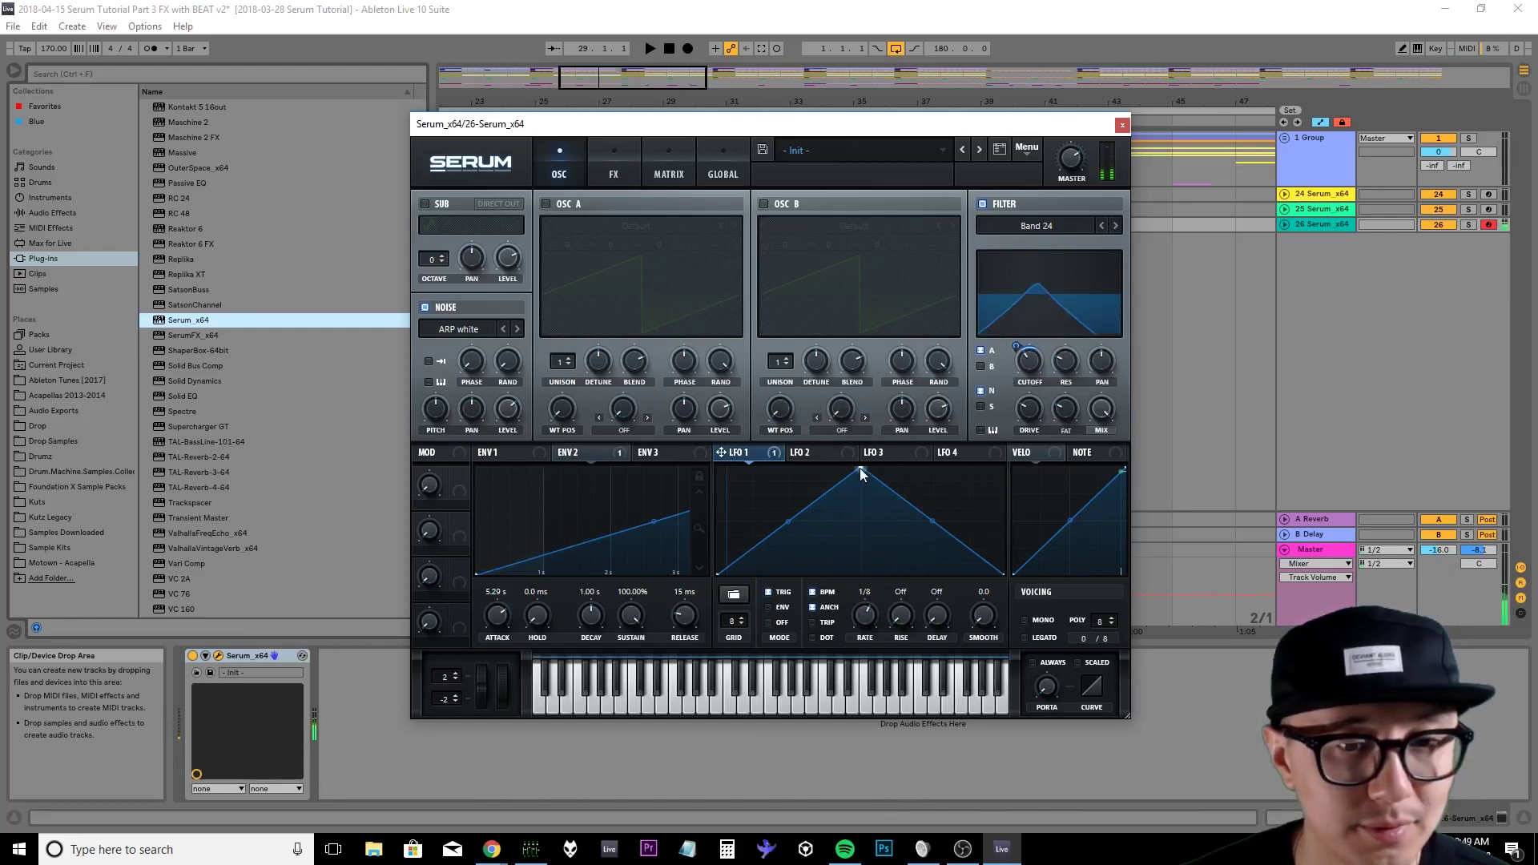
{"action": "left_click_drag", "start_coordinate": [859, 470], "coordinate": [718, 470]}
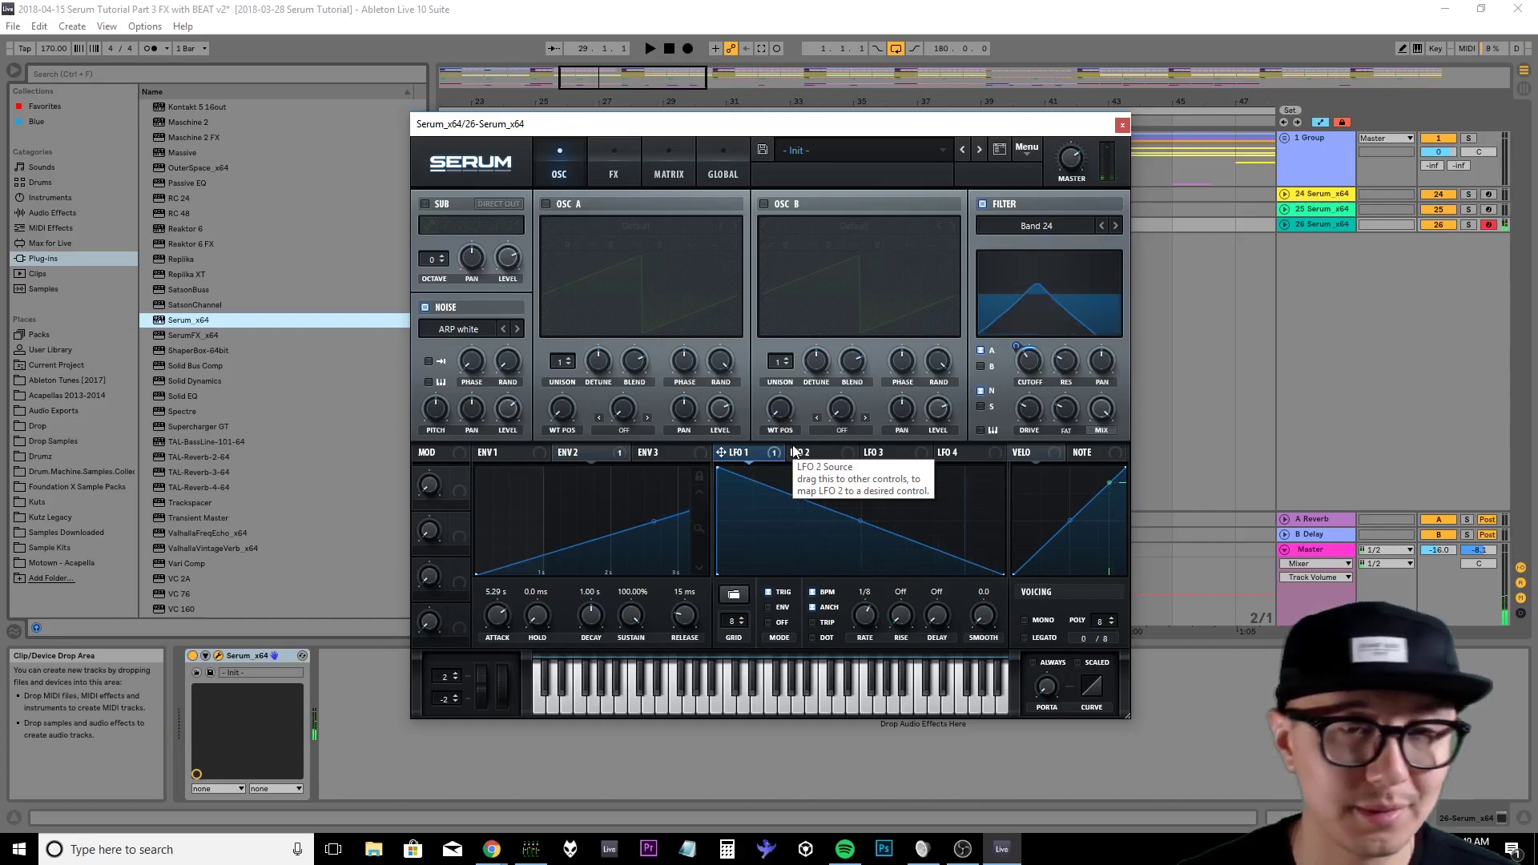
{"action": "left_click", "coordinate": [1122, 126]}
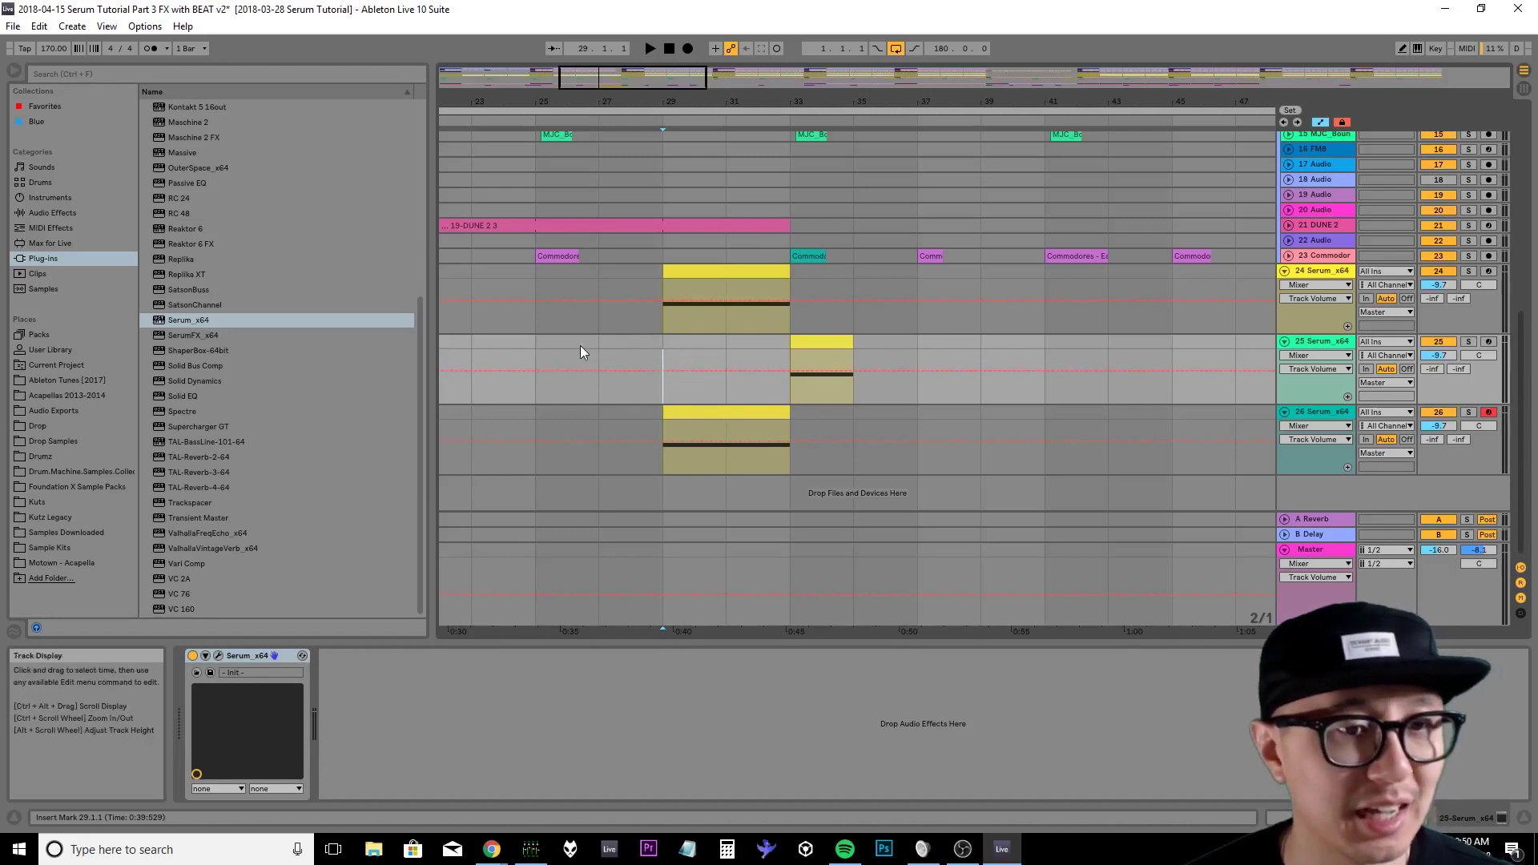
- Play the arrangement with Serum tracks 24, 25 and 26 over the beat, then stop
{"action": "key", "text": "space"}
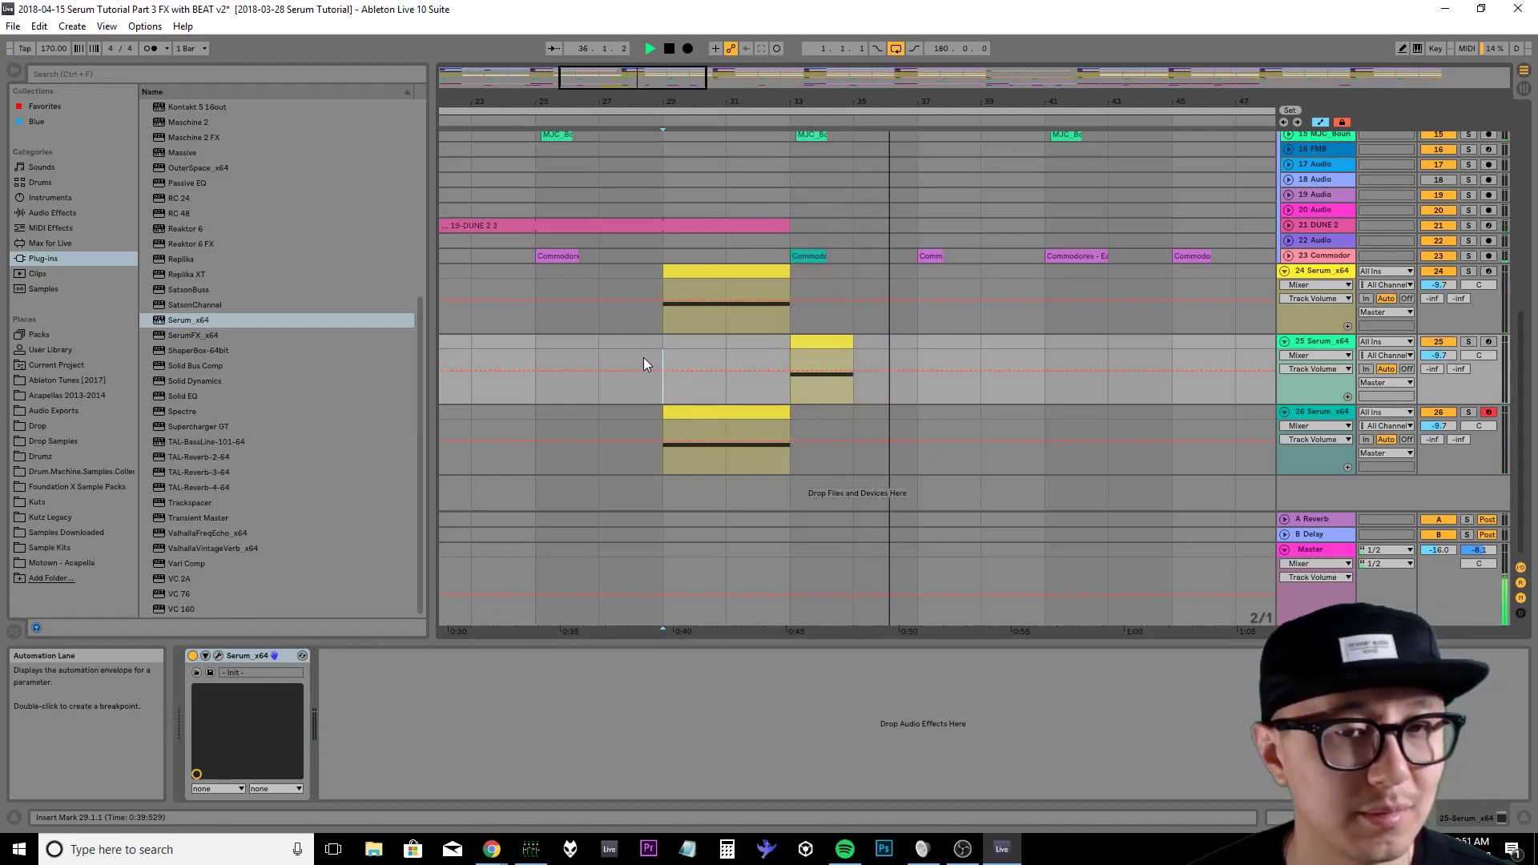
{"action": "key", "text": "space"}
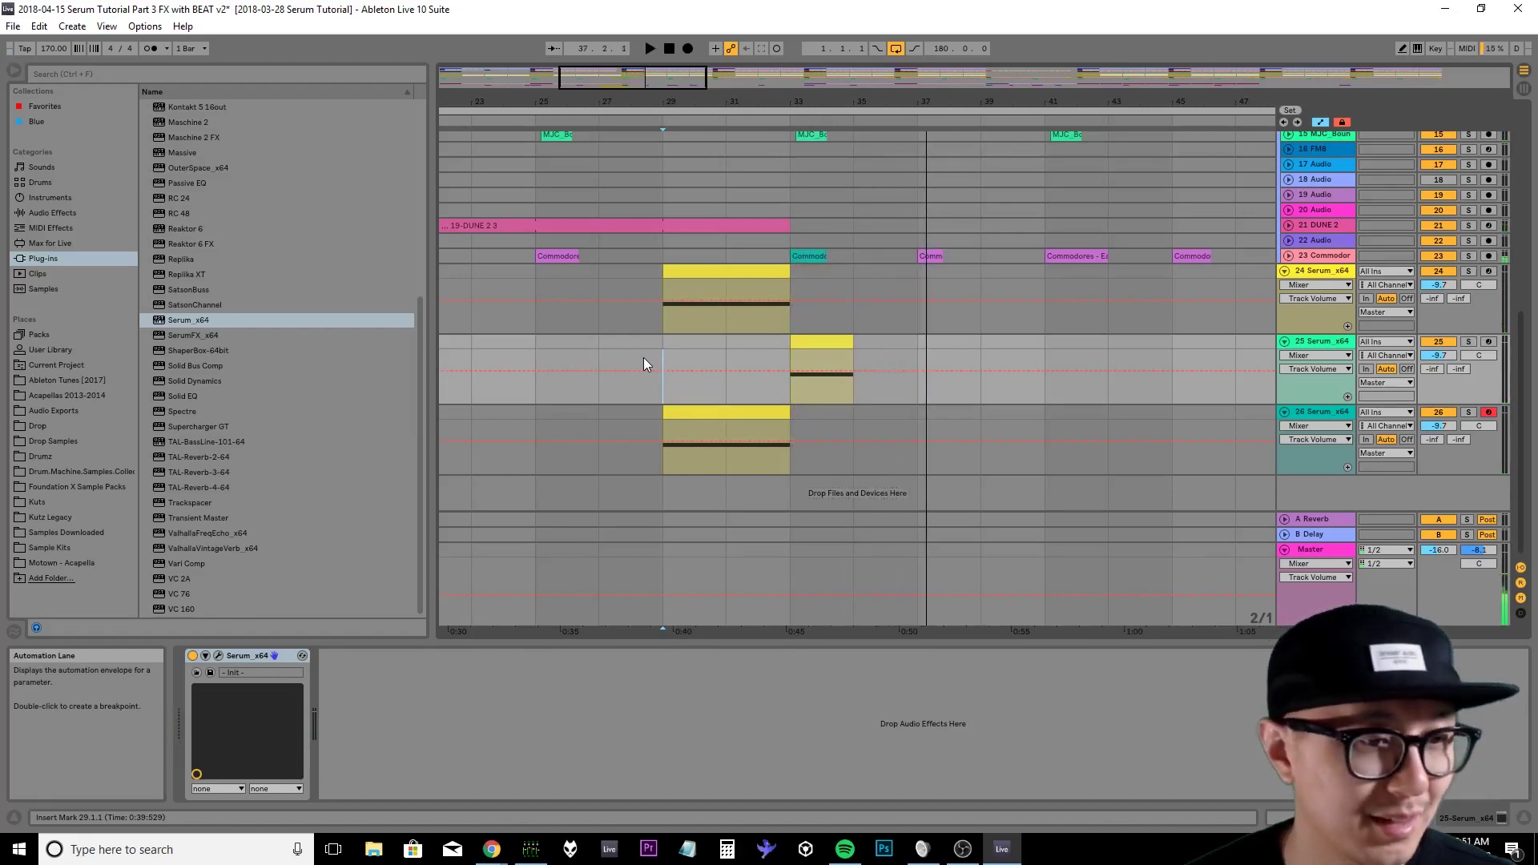